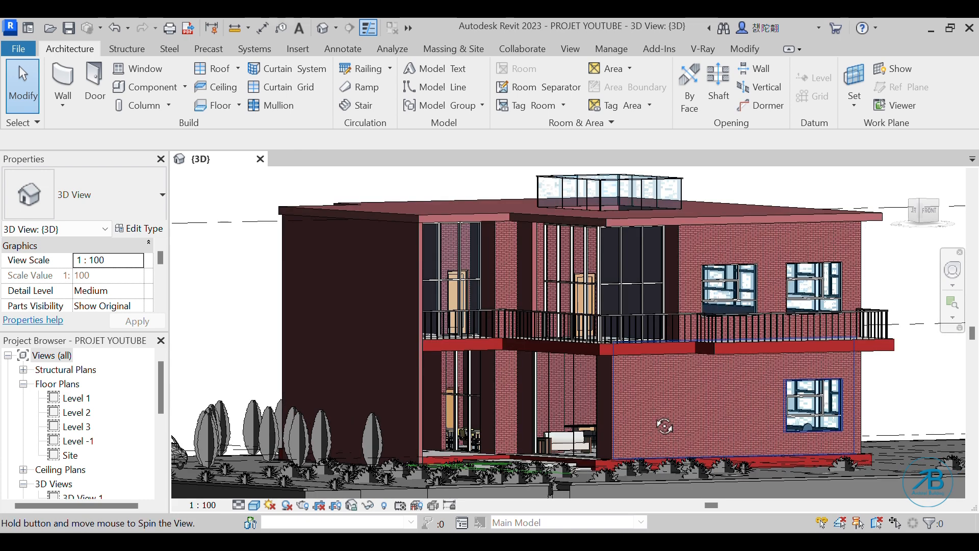
Open the East building elevation view.
shift+middle_drag(664, 427, 564, 419)
scroll(563, 418, down, 2)
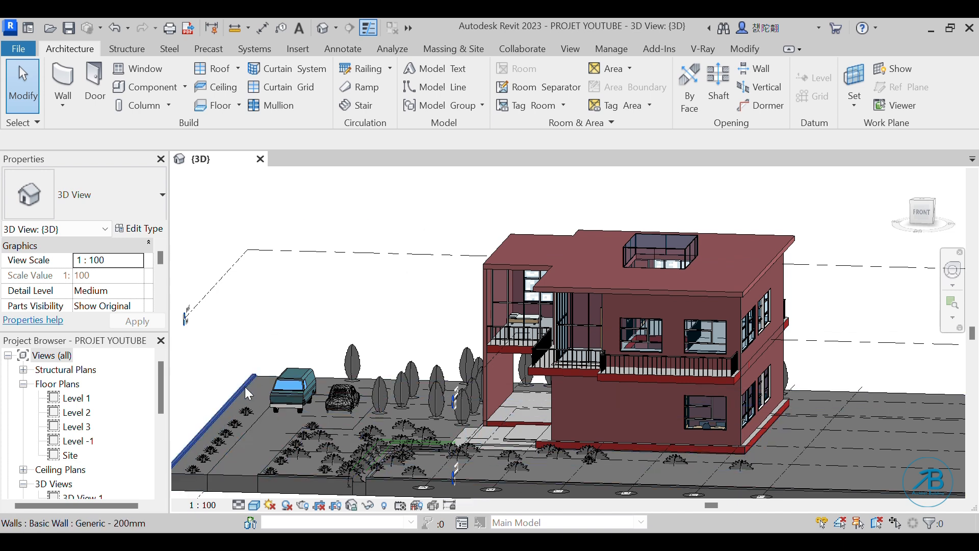
scroll(75, 405, down, 3)
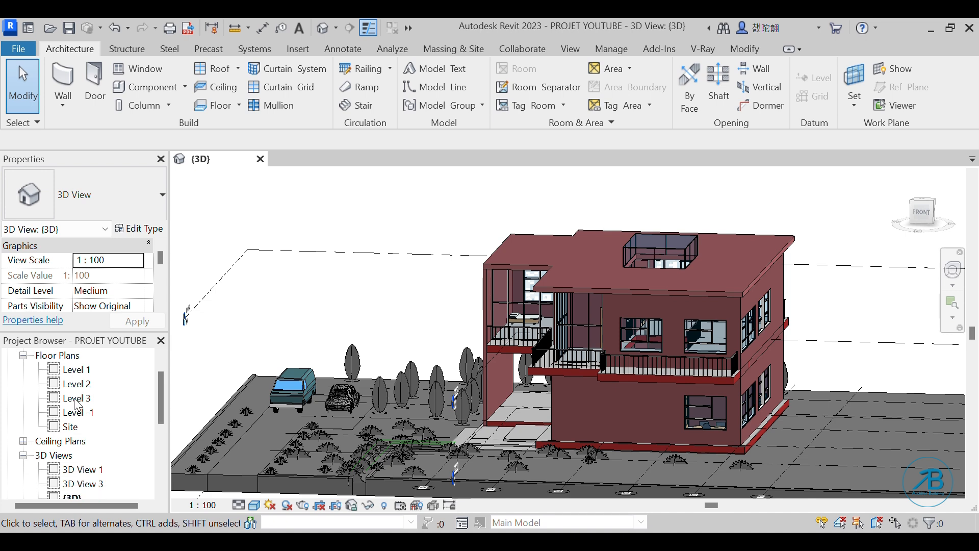
scroll(75, 404, down, 1)
scroll(51, 418, up, 2)
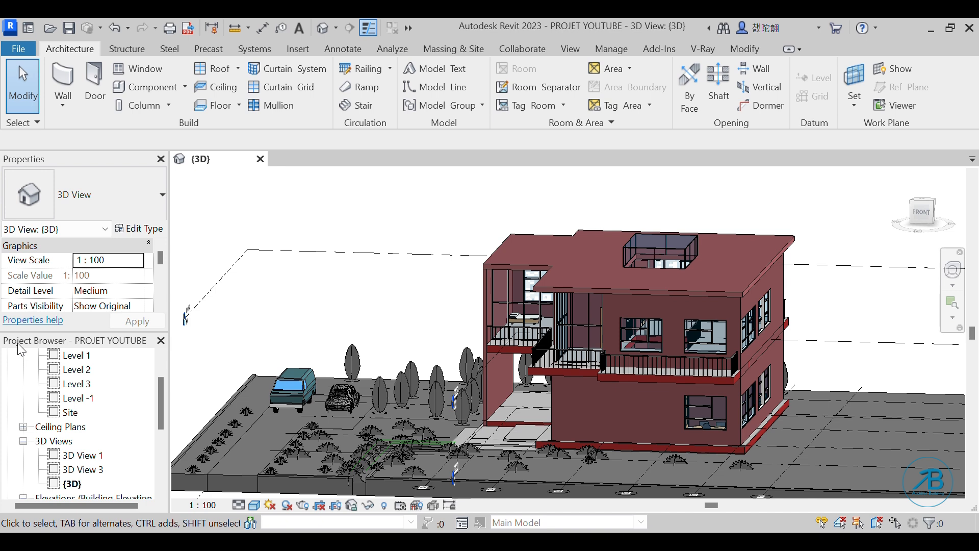
scroll(72, 399, down, 3)
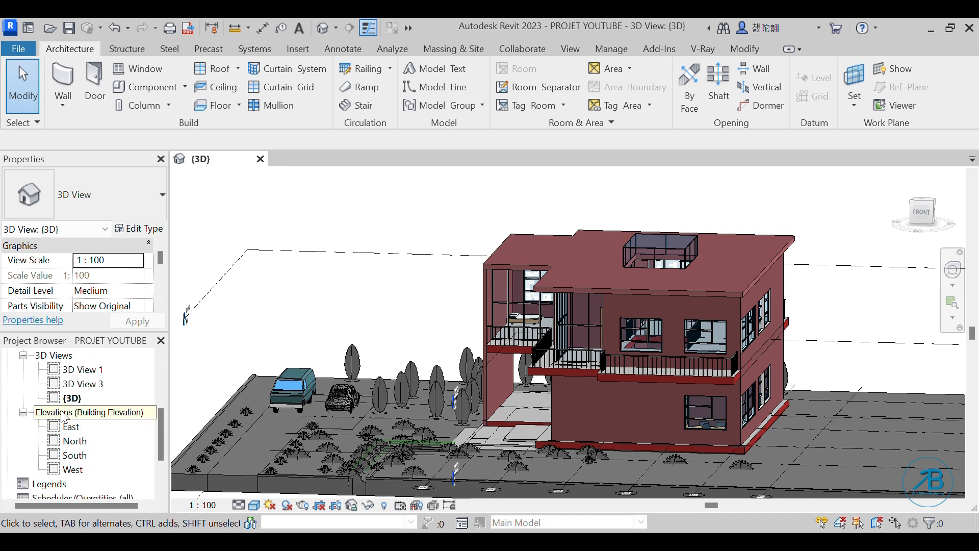
click(23, 412)
click(23, 413)
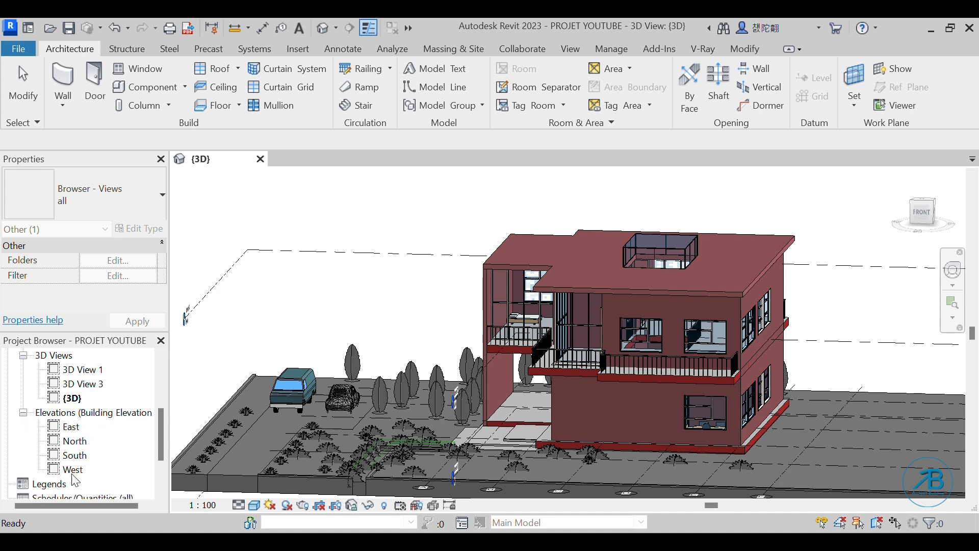
click(71, 428)
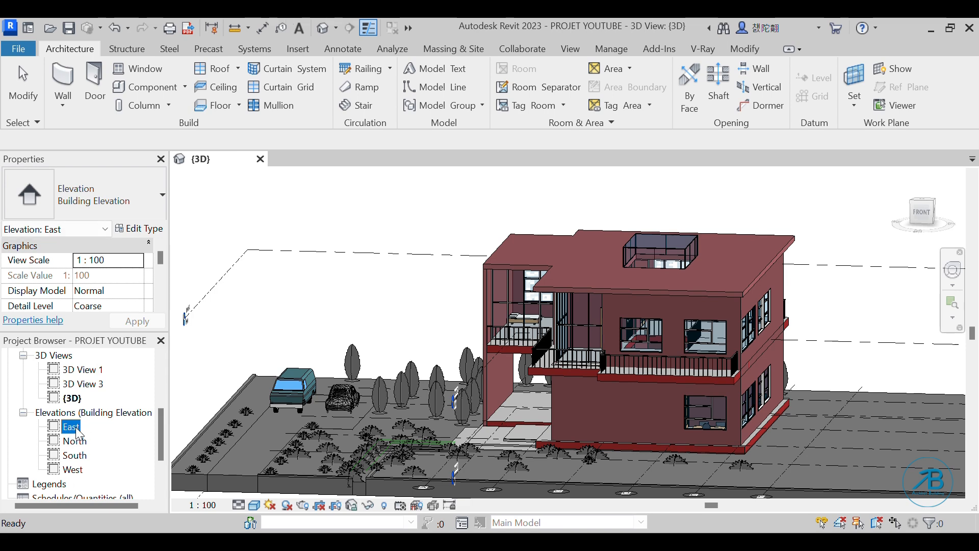
double_click(72, 427)
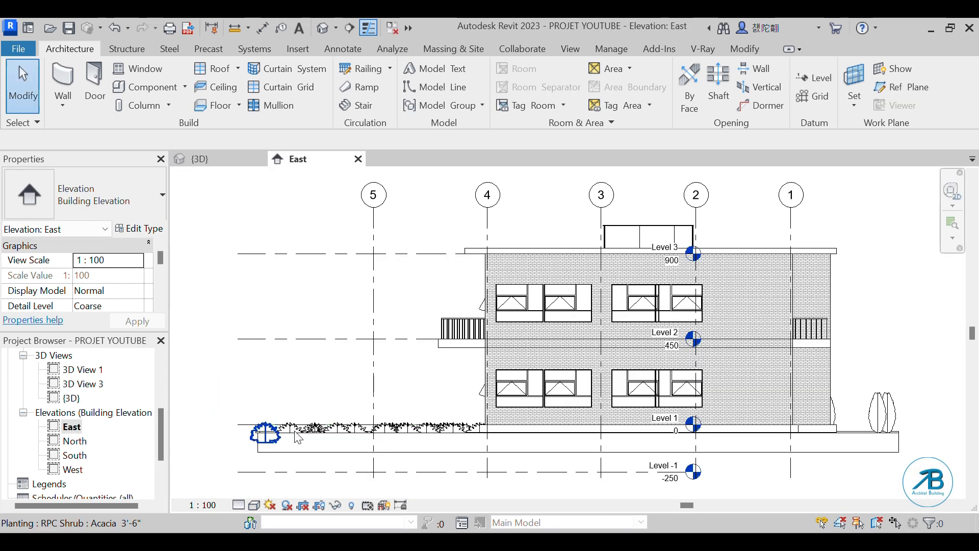
middle_drag(794, 357, 753, 358)
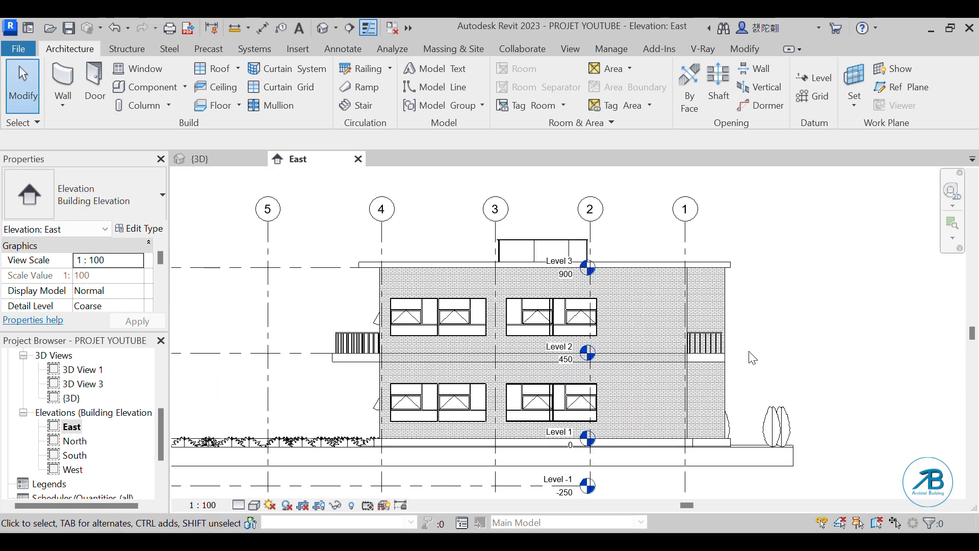
Try the Fine detail level on the East elevation and return it to Coarse.
click(240, 504)
click(251, 490)
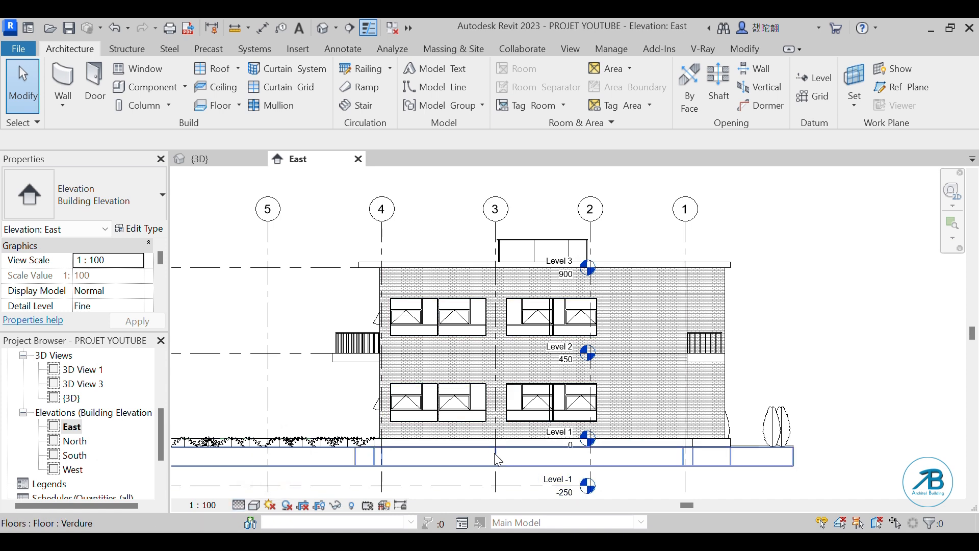
click(240, 504)
click(251, 459)
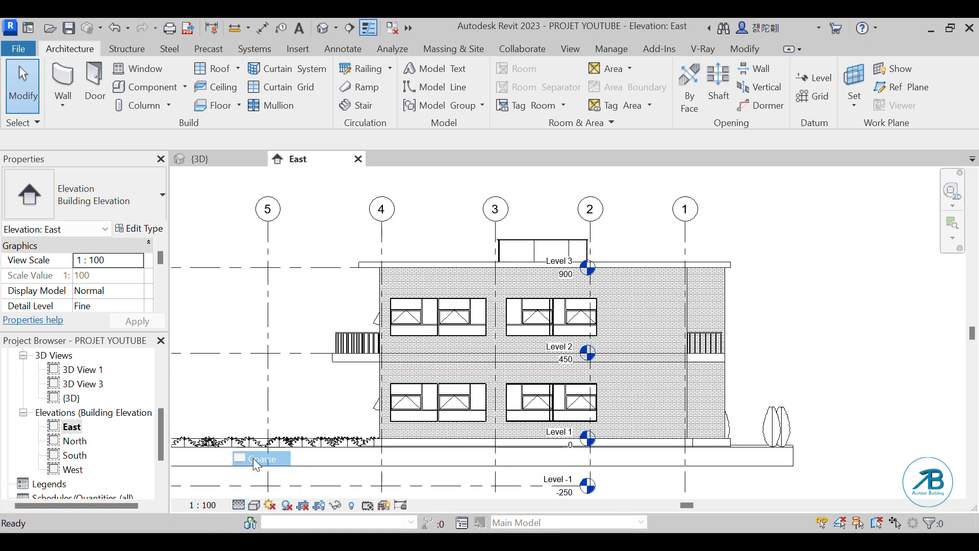
Set the East elevation's visual style to Shaded.
click(254, 505)
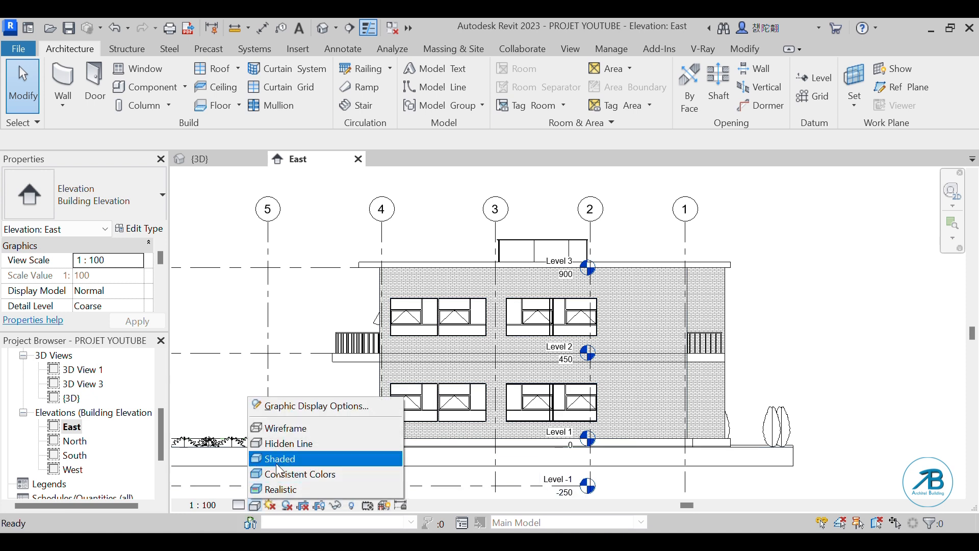
click(302, 461)
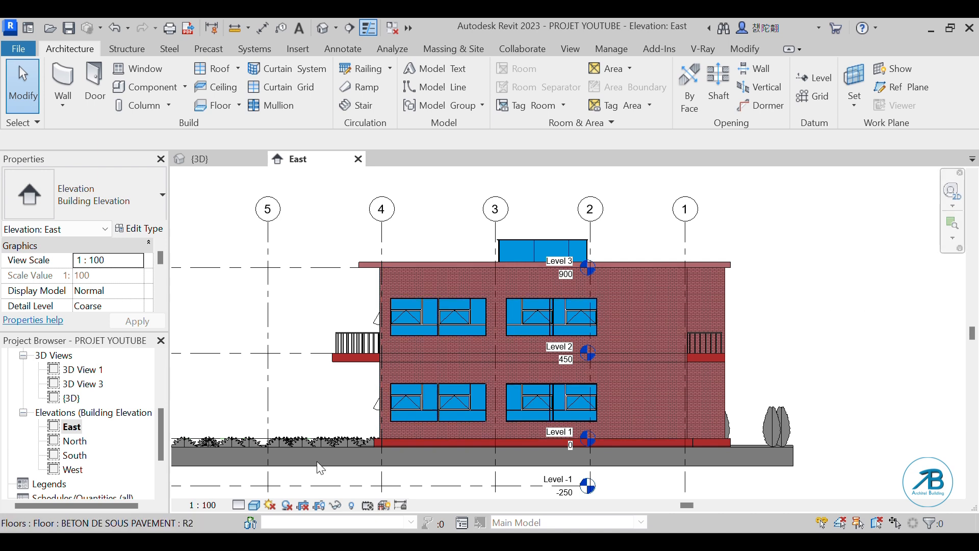
click(254, 505)
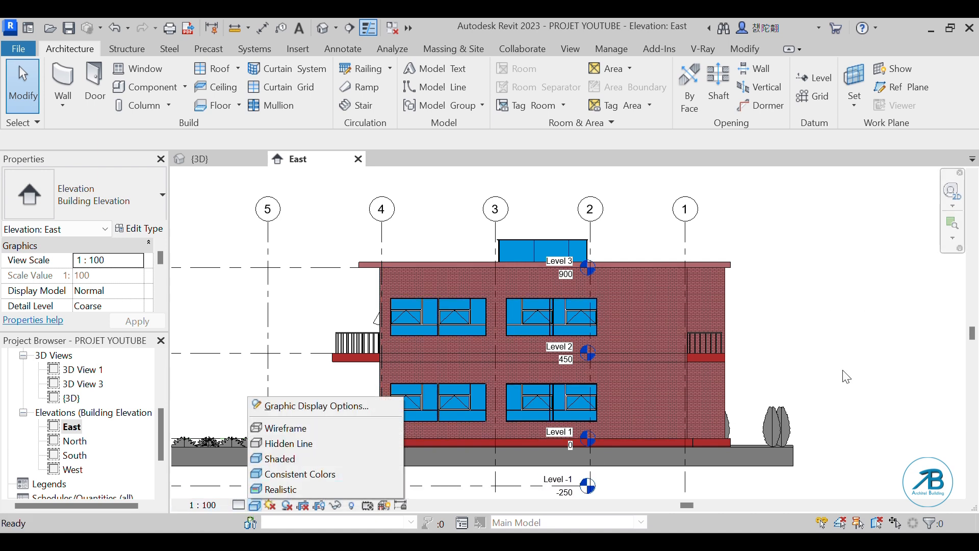
click(846, 336)
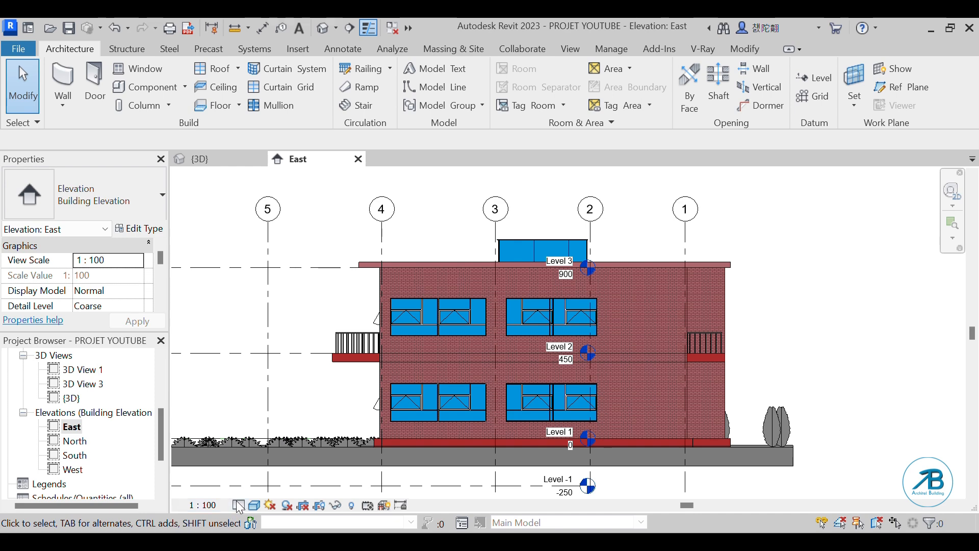
Open the North elevation and set its visual style to Shaded.
double_click(75, 440)
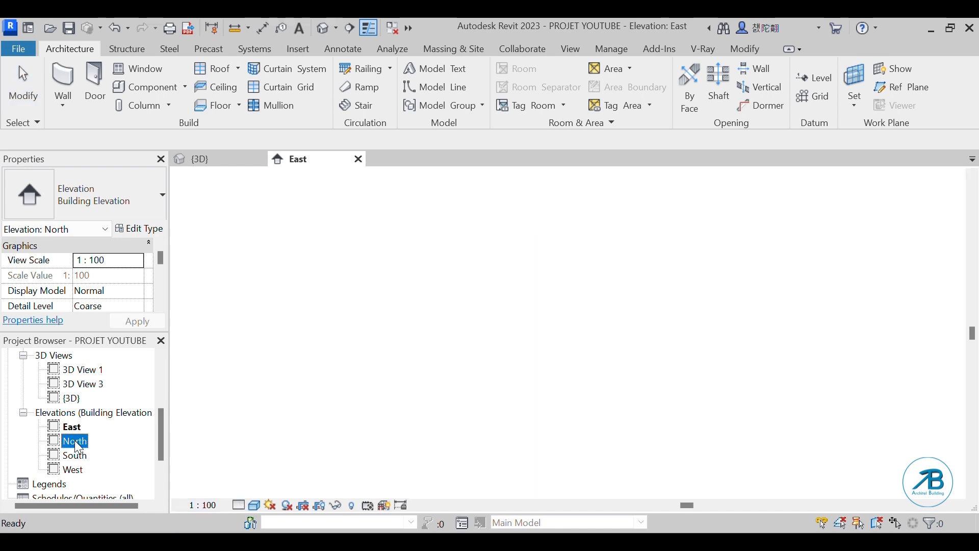
scroll(817, 290, up, 2)
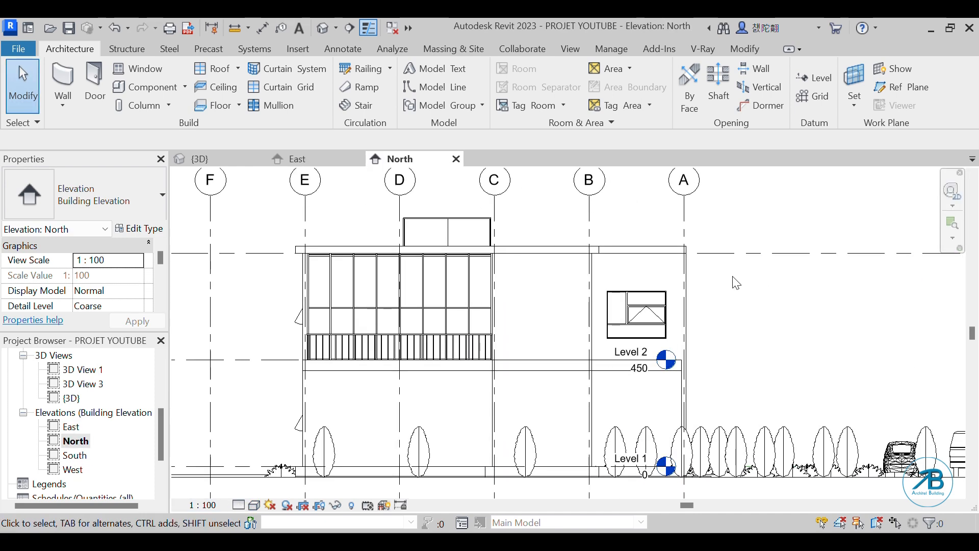
scroll(431, 392, down, 1)
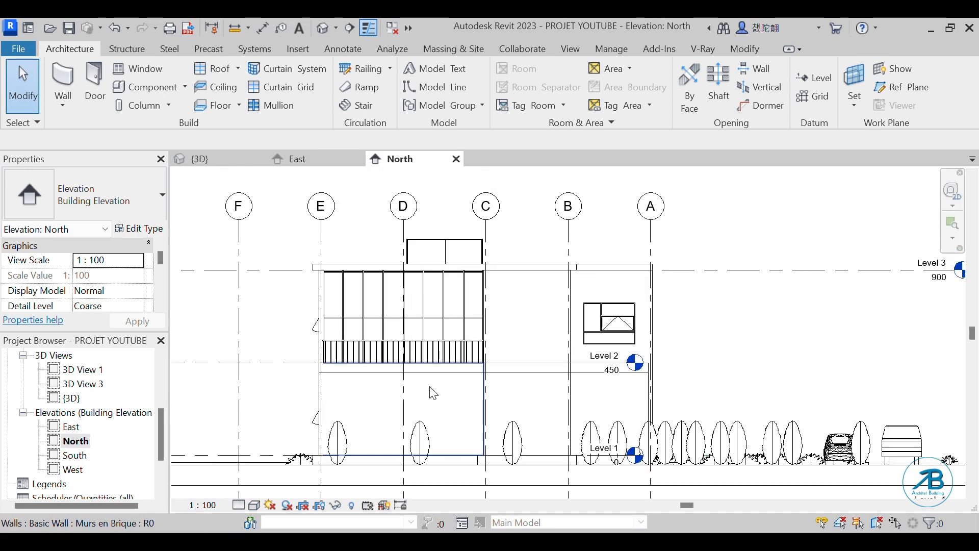
click(254, 506)
click(275, 455)
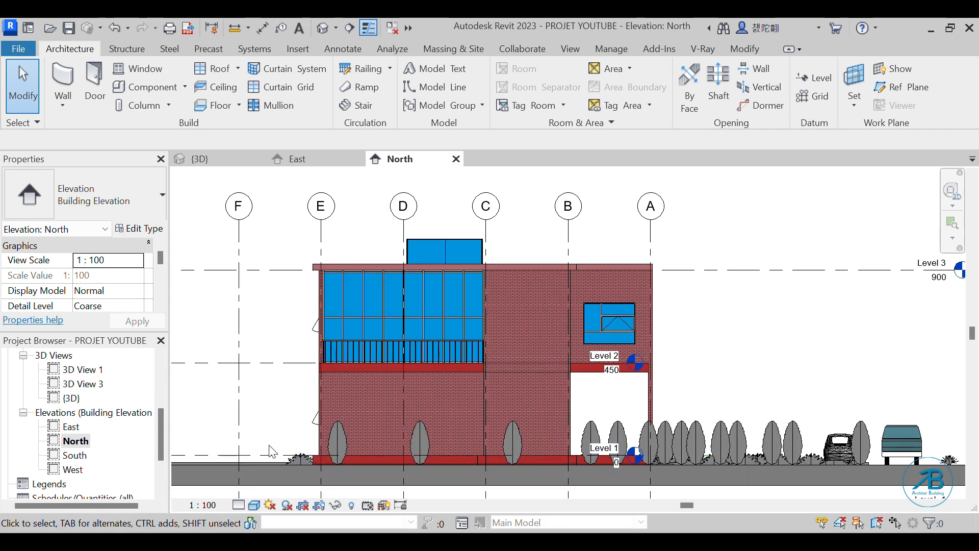
Open the South elevation and set its visual style to Shaded.
double_click(75, 455)
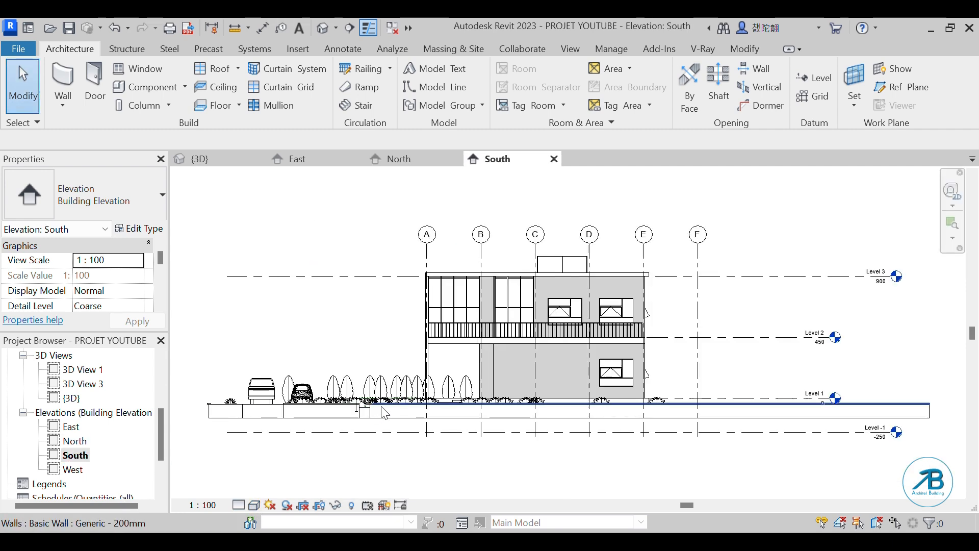
scroll(568, 335, up, 3)
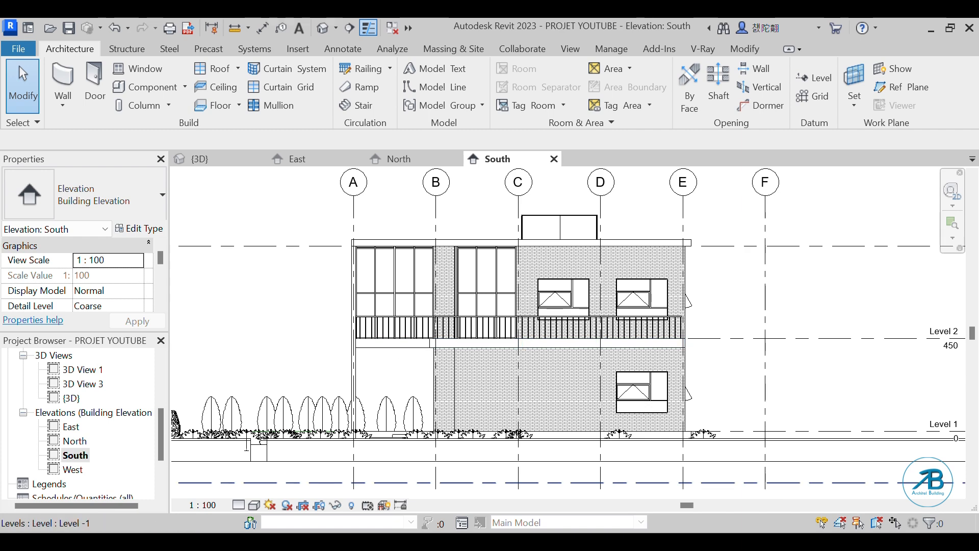
scroll(518, 438, down, 2)
scroll(221, 439, up, 2)
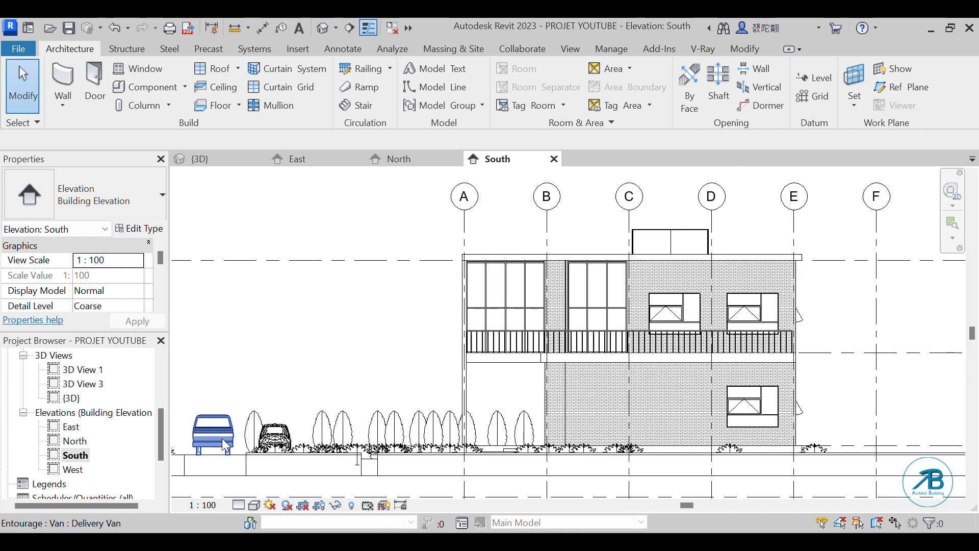
click(254, 505)
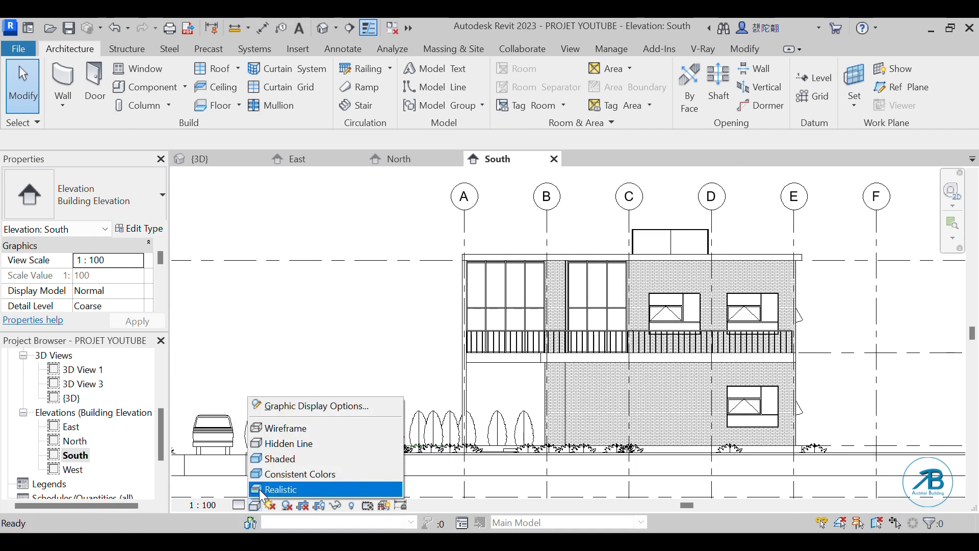
click(290, 459)
scroll(485, 377, down, 1)
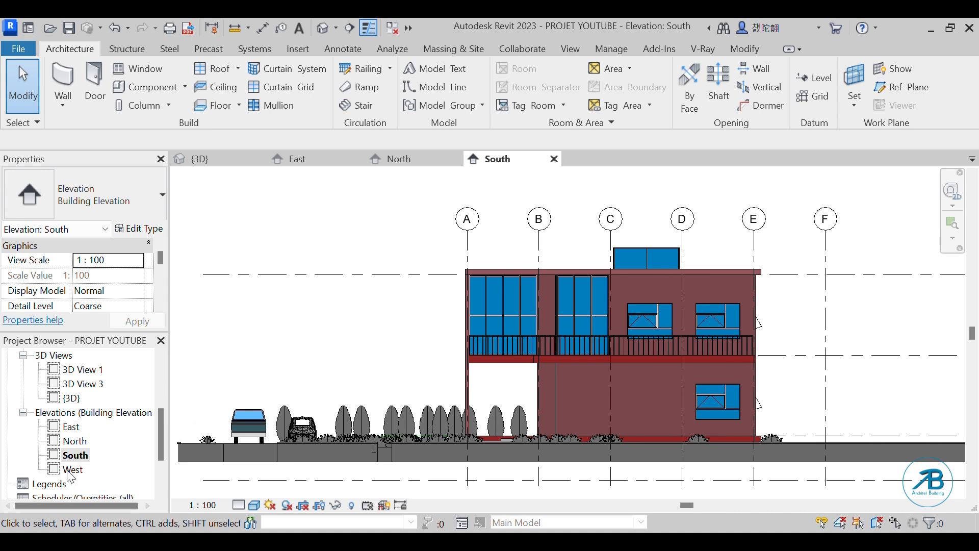
Open the West elevation and set its visual style to Shaded.
double_click(69, 470)
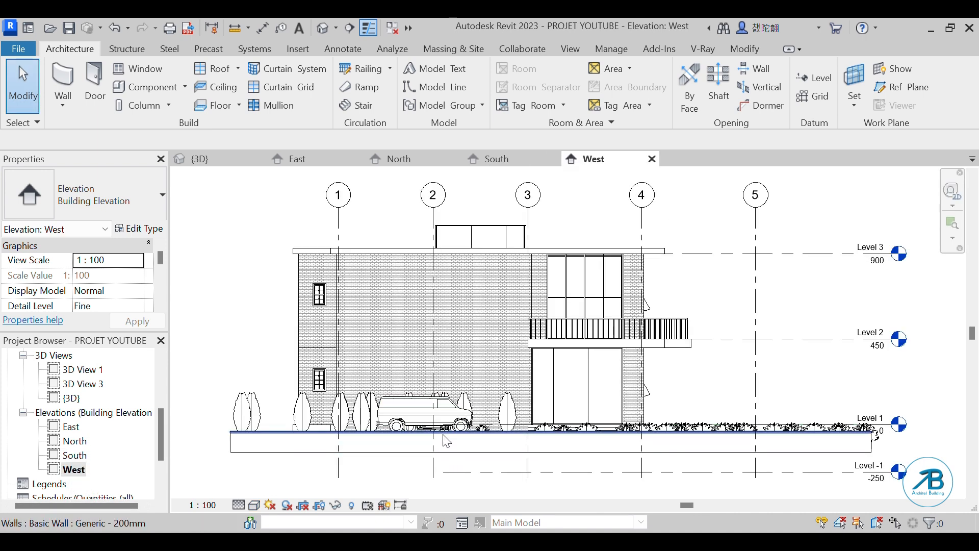
click(254, 506)
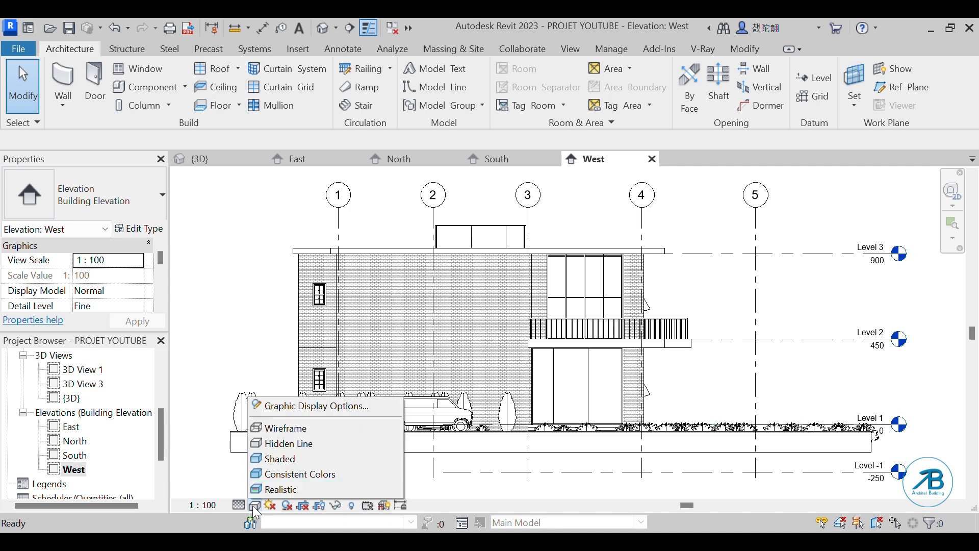
click(280, 461)
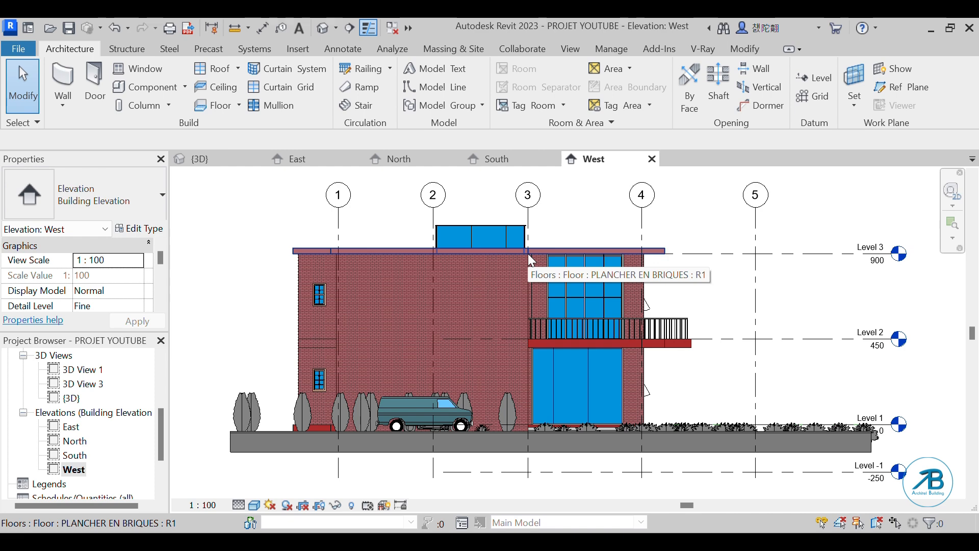
Switch the West elevation's visual style back to Hidden Line.
click(254, 504)
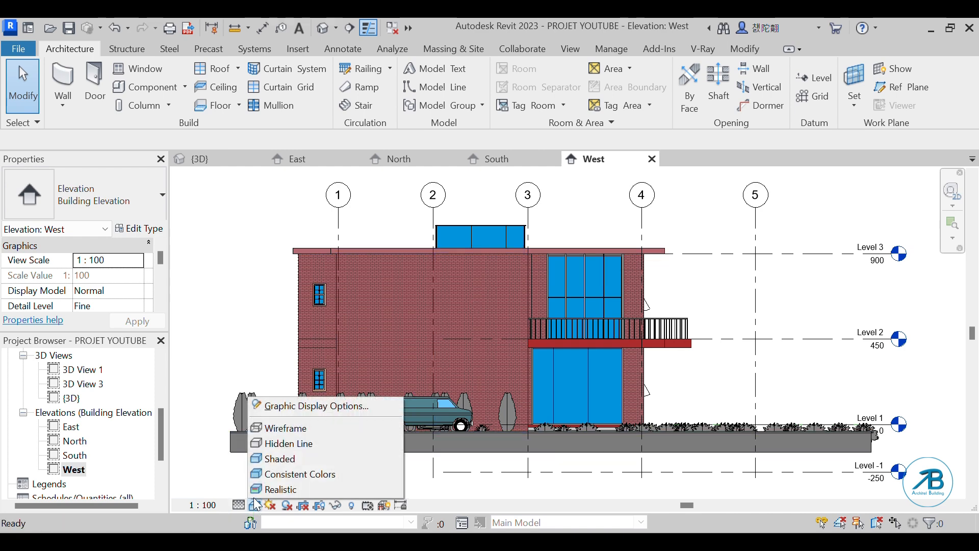
click(308, 443)
scroll(515, 244, up, 2)
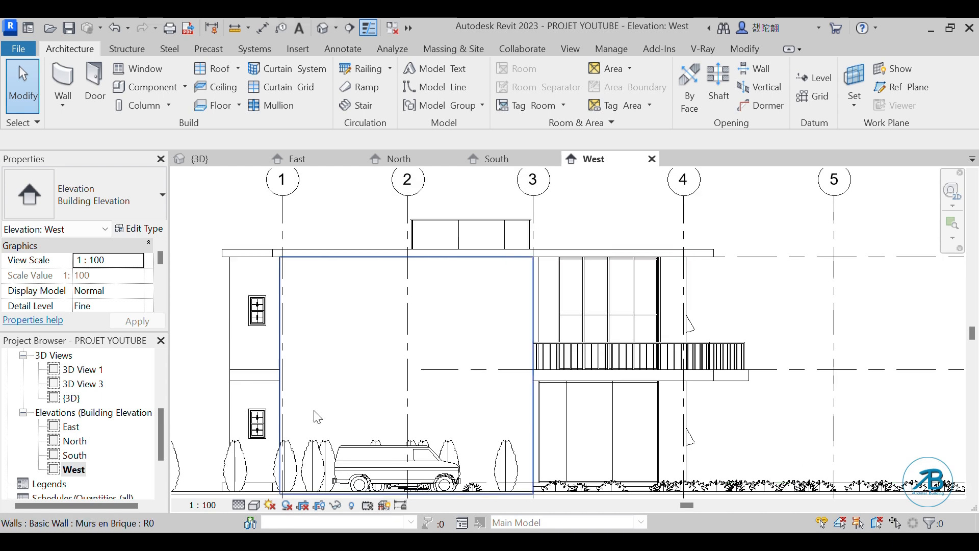
scroll(368, 351, down, 1)
scroll(349, 331, down, 1)
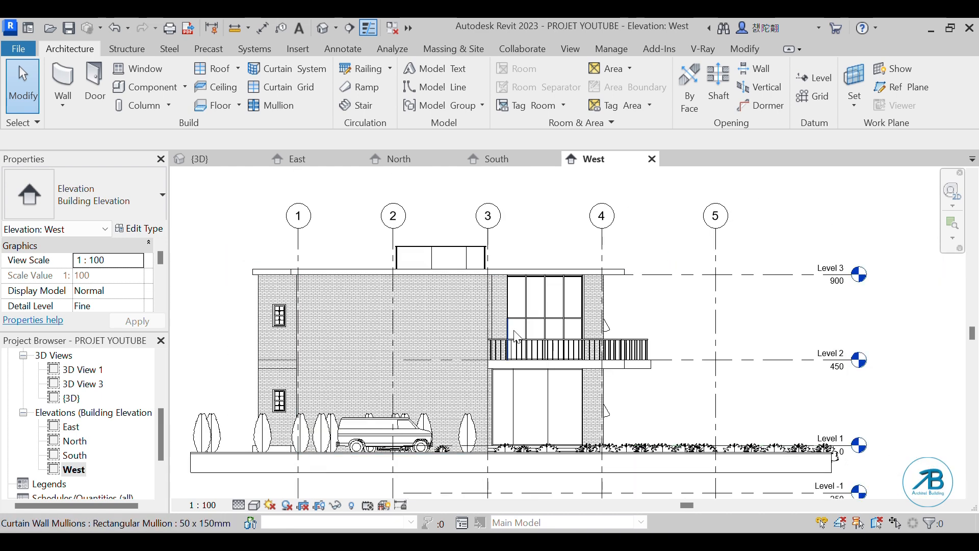
Place a spot elevation with leader and shoulder on the upper left corner of the roof slab in the West elevation.
click(742, 51)
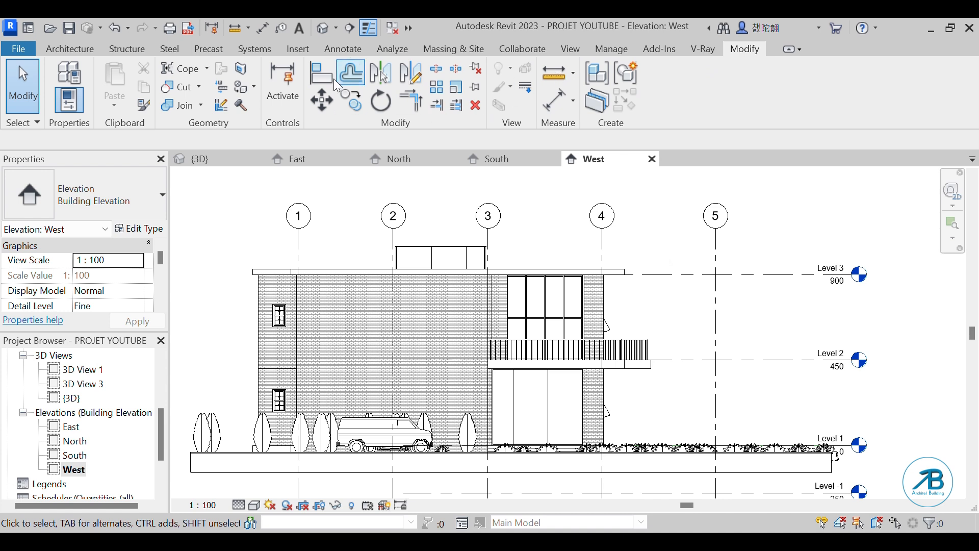
click(341, 50)
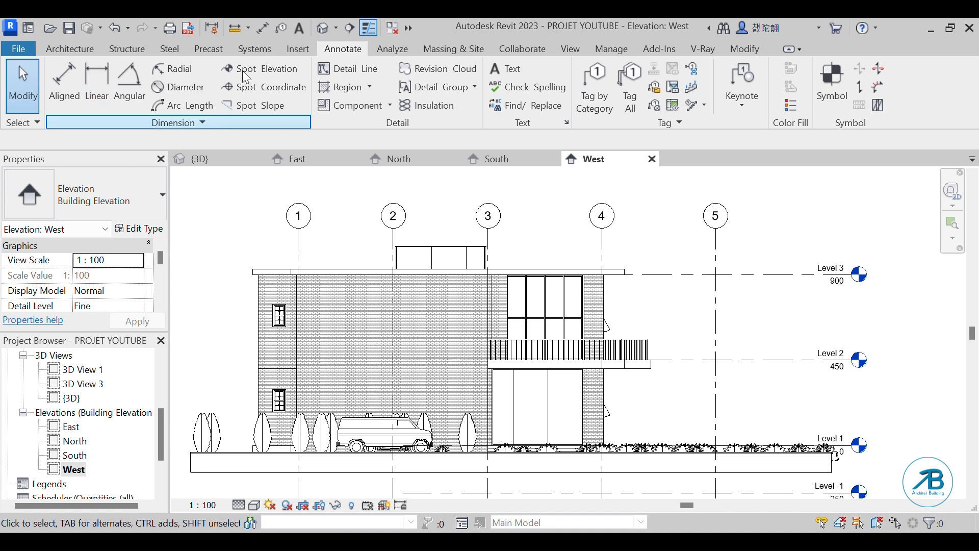
click(276, 70)
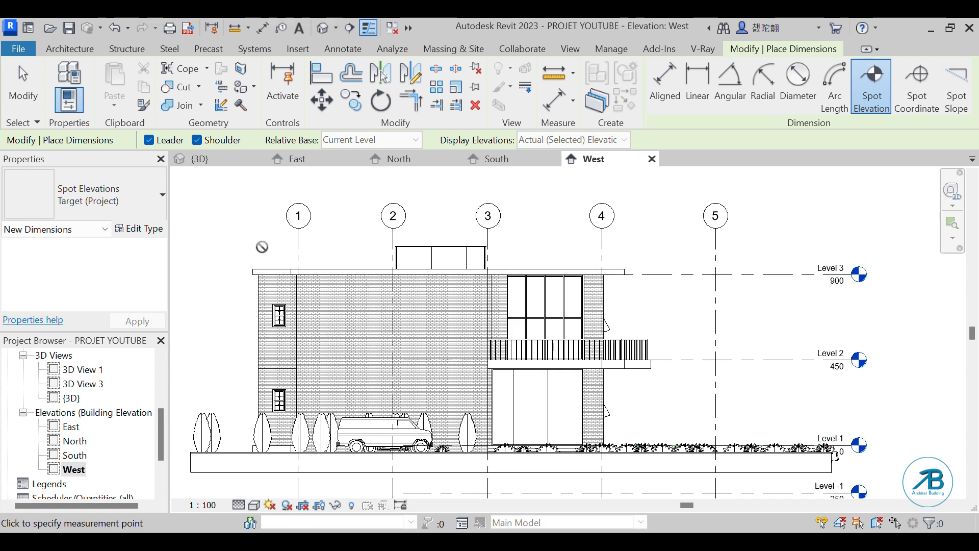
scroll(248, 236, up, 2)
scroll(231, 277, up, 2)
click(268, 300)
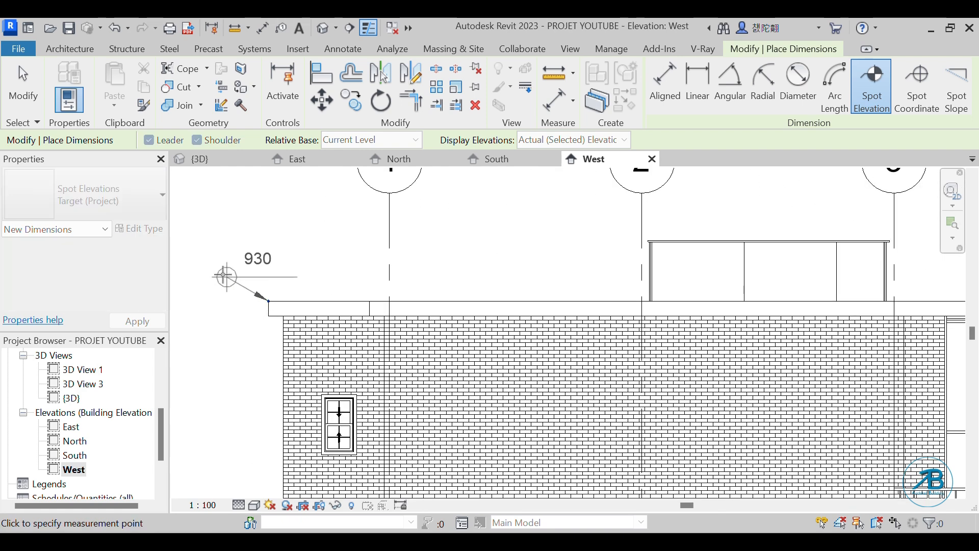
scroll(248, 316, down, 2)
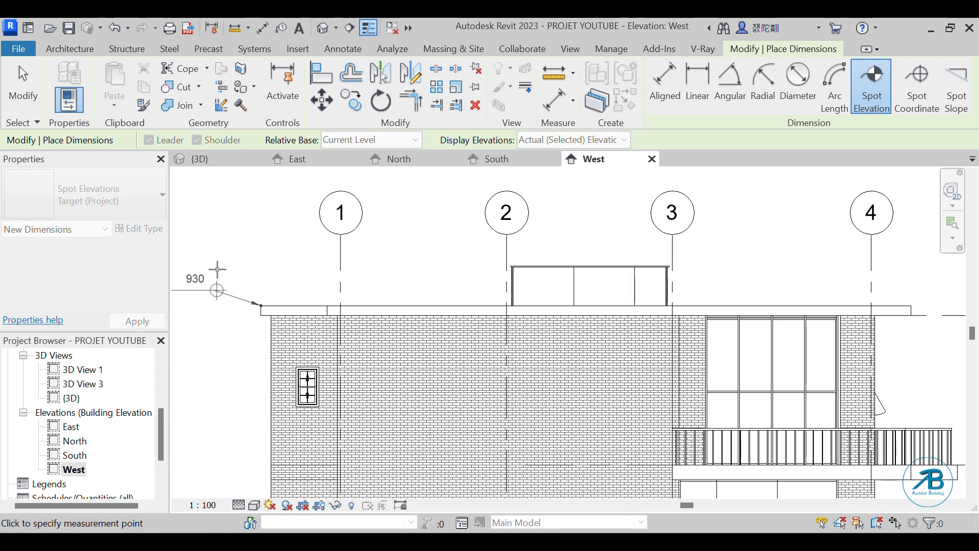
scroll(230, 292, down, 2)
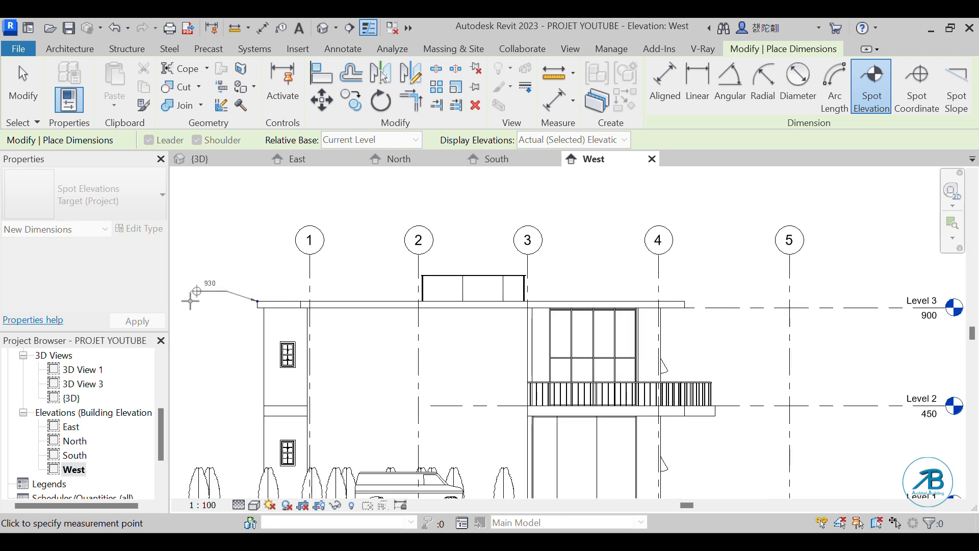
click(209, 285)
Place a spot elevation at the top of the Level 2 floor slab on the left edge of the facade.
scroll(266, 310, up, 3)
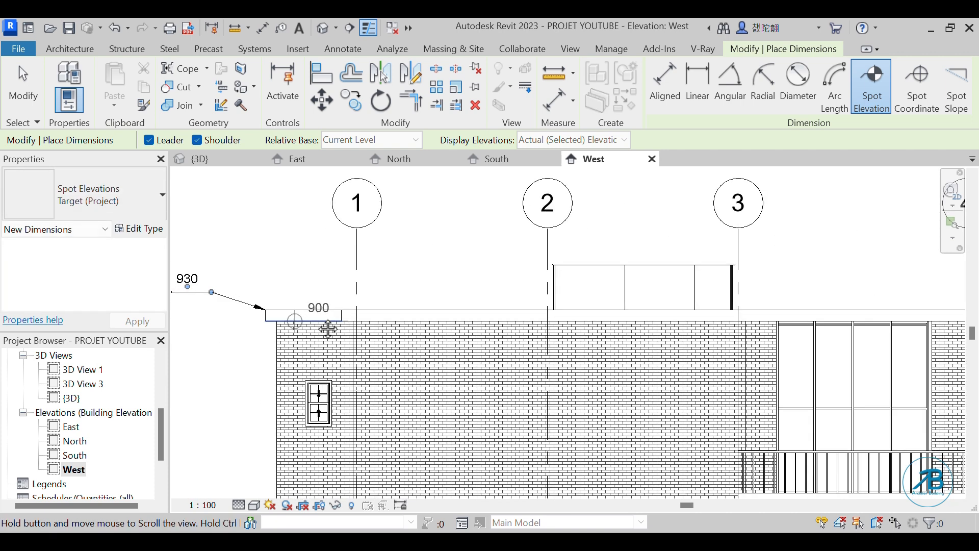
middle_drag(295, 309, 482, 311)
scroll(368, 278, up, 3)
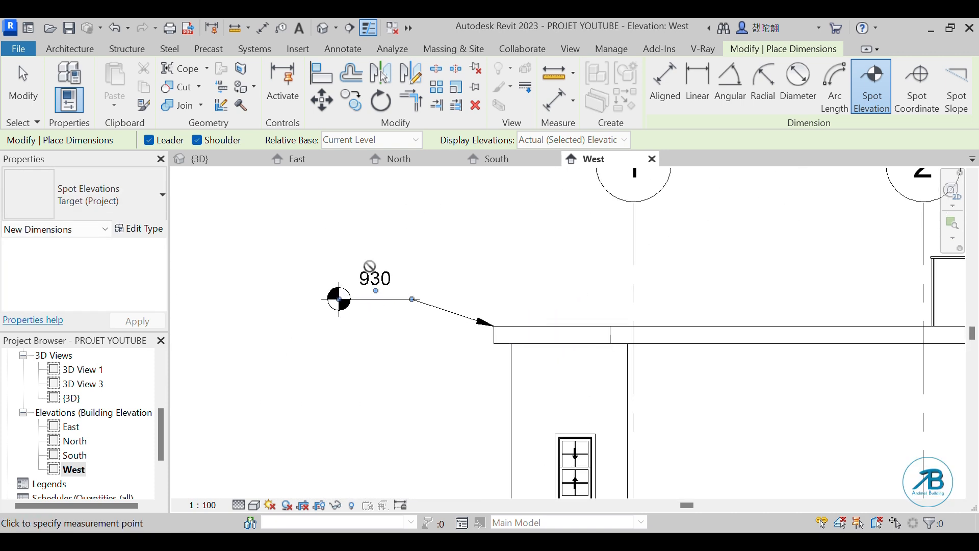
scroll(371, 244, down, 8)
scroll(418, 347, up, 6)
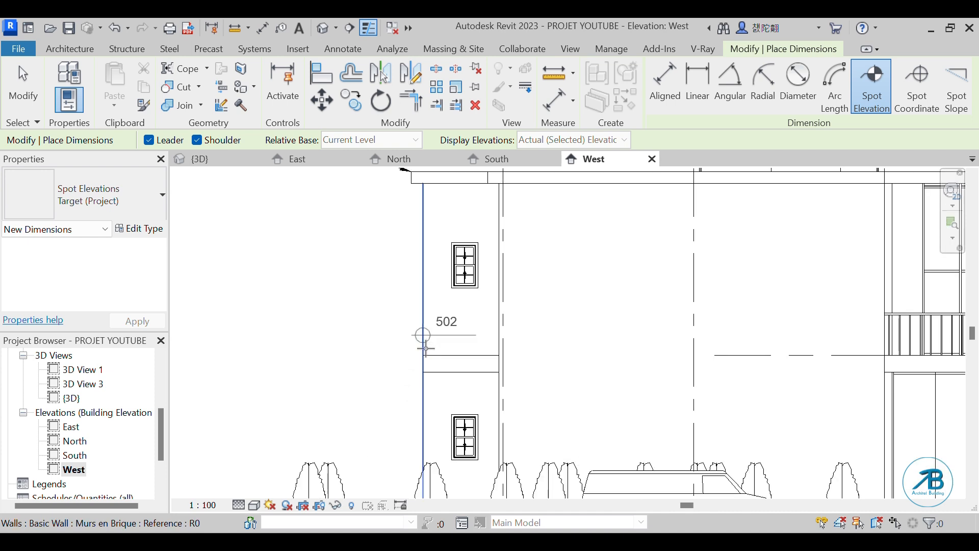
scroll(398, 352, down, 6)
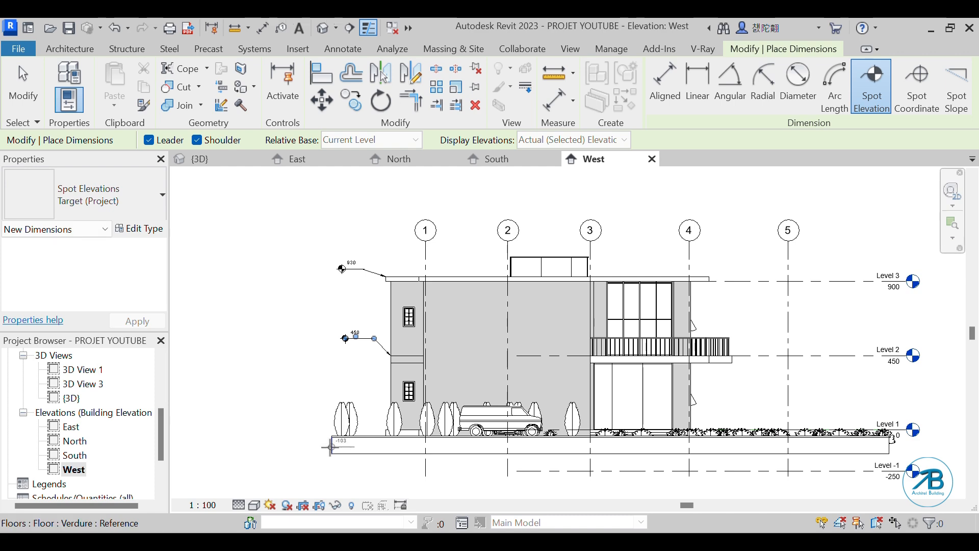
Place a spot elevation on the upper left corner of the ground slab, with its leader extending outward beside the trees.
scroll(323, 420, up, 3)
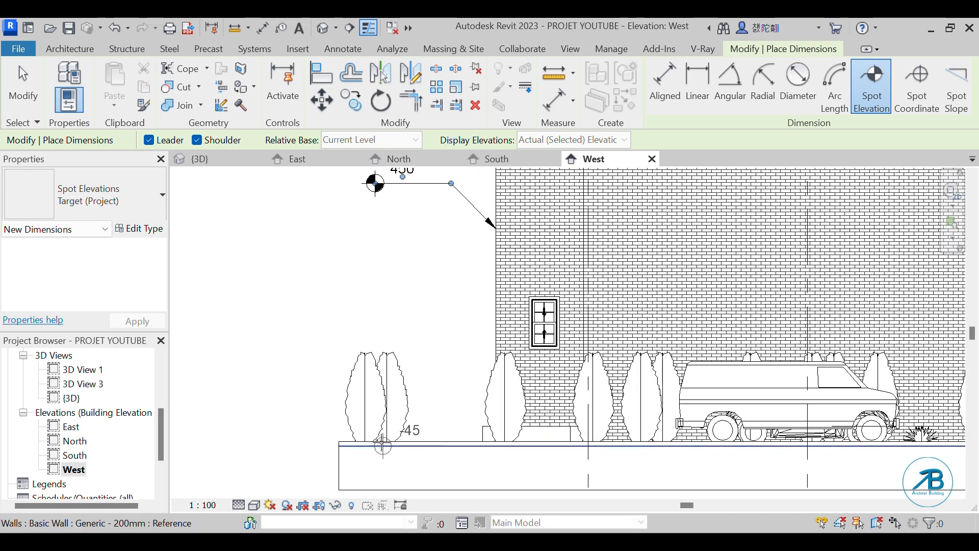
scroll(327, 431, up, 2)
click(308, 442)
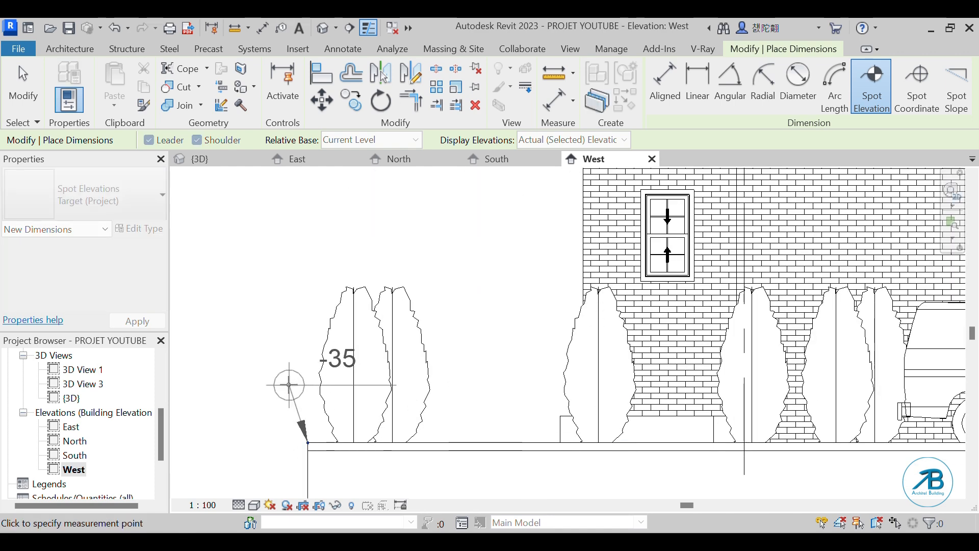
click(282, 370)
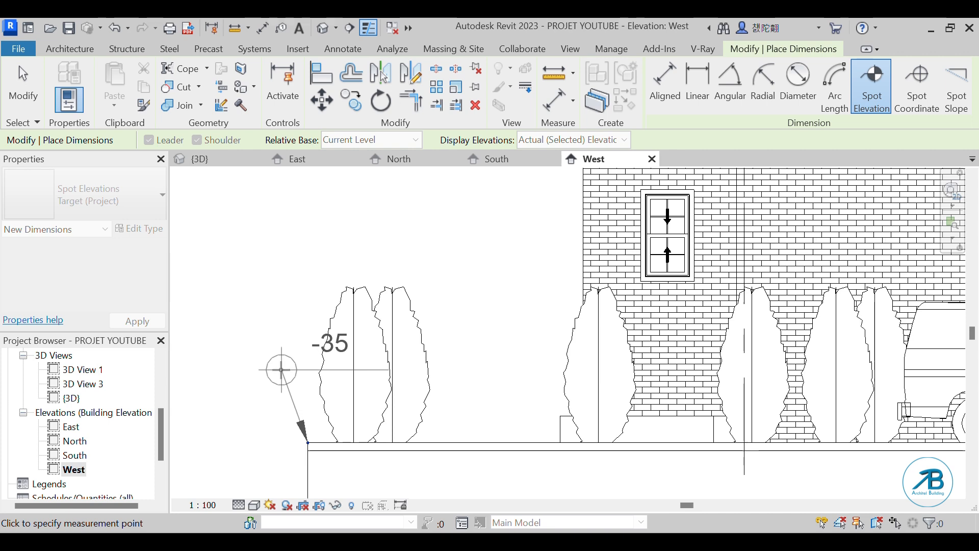
click(189, 370)
scroll(360, 462, down, 5)
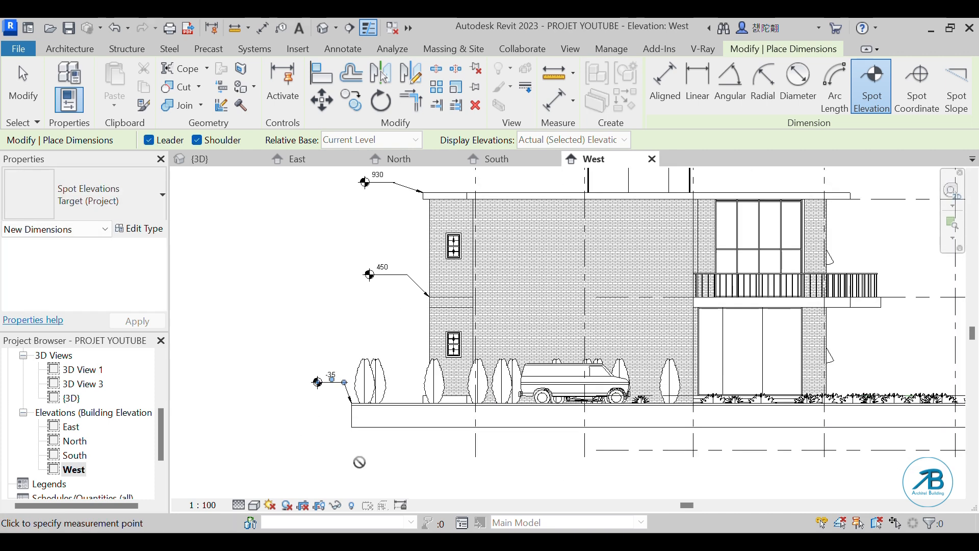
scroll(362, 492, down, 1)
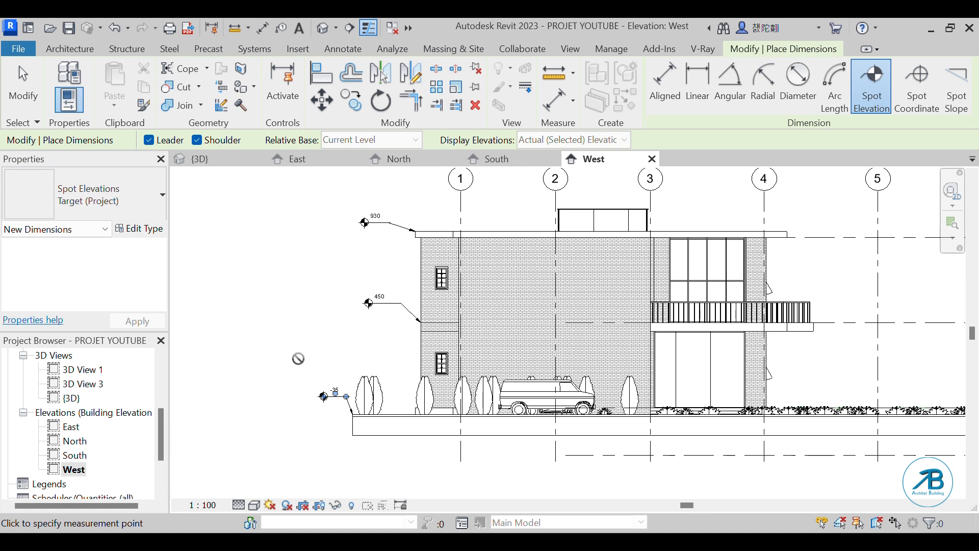
scroll(298, 359, down, 2)
scroll(632, 357, up, 1)
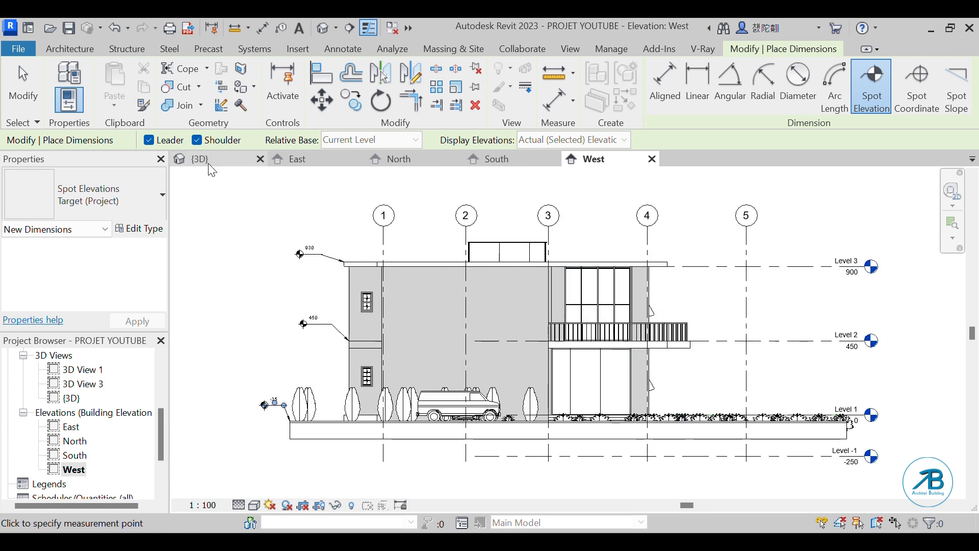
Add an aligned dimension above the rooftop glass patio cover, measured between its two outer edges near grids 2 and 3.
click(665, 84)
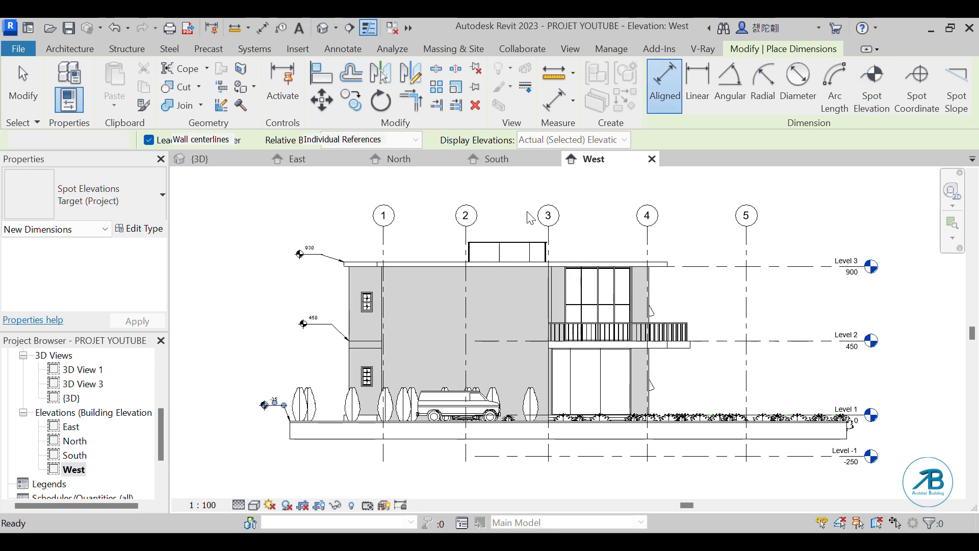
scroll(619, 203, up, 4)
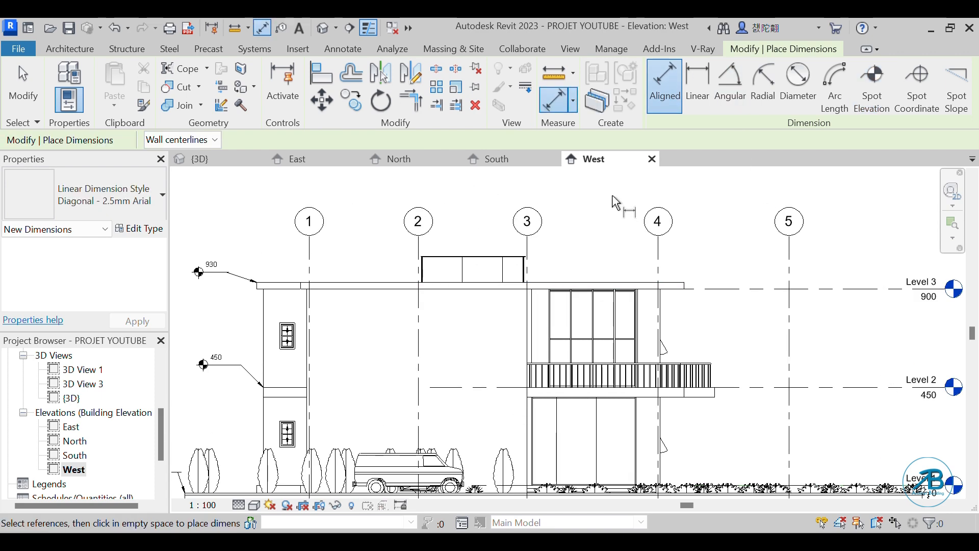
scroll(396, 265, up, 10)
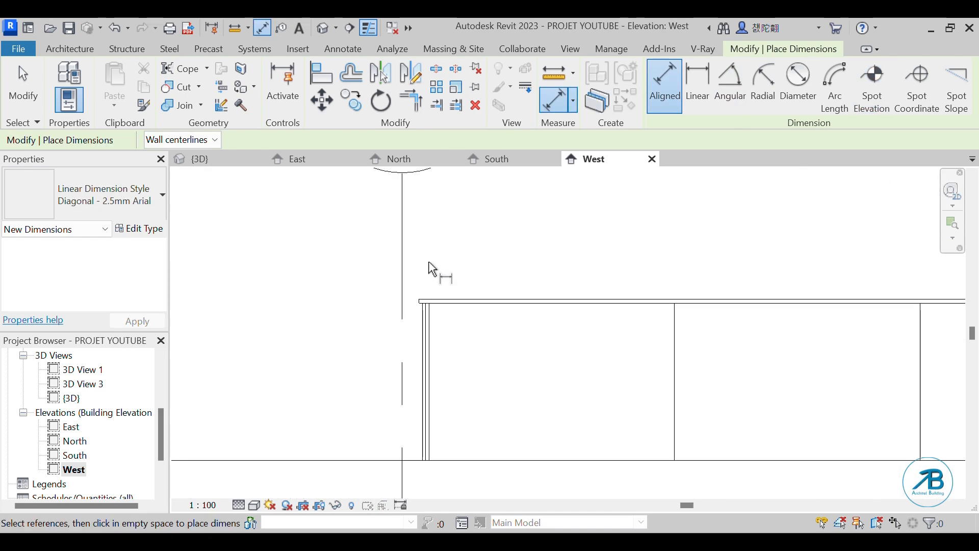
scroll(414, 313, up, 3)
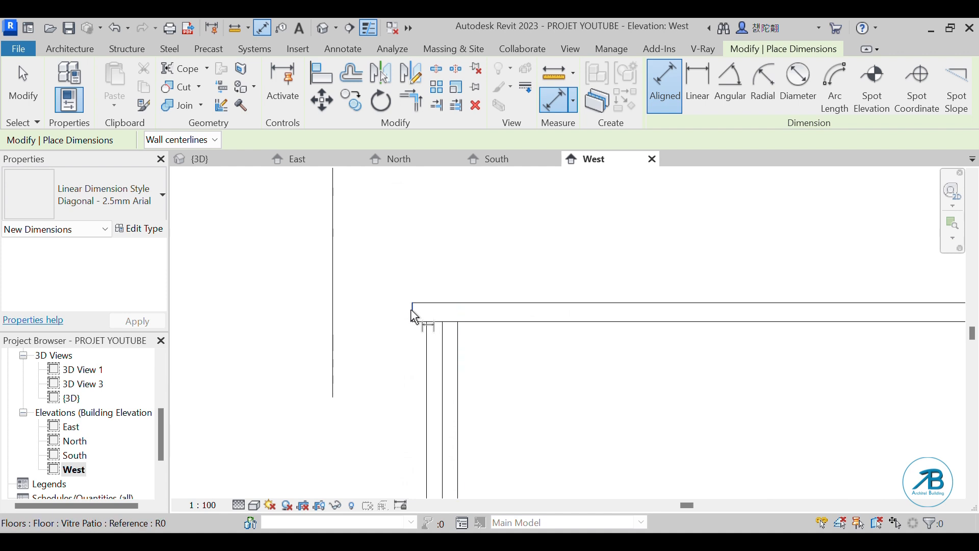
click(413, 310)
scroll(305, 282, down, 4)
scroll(286, 277, down, 4)
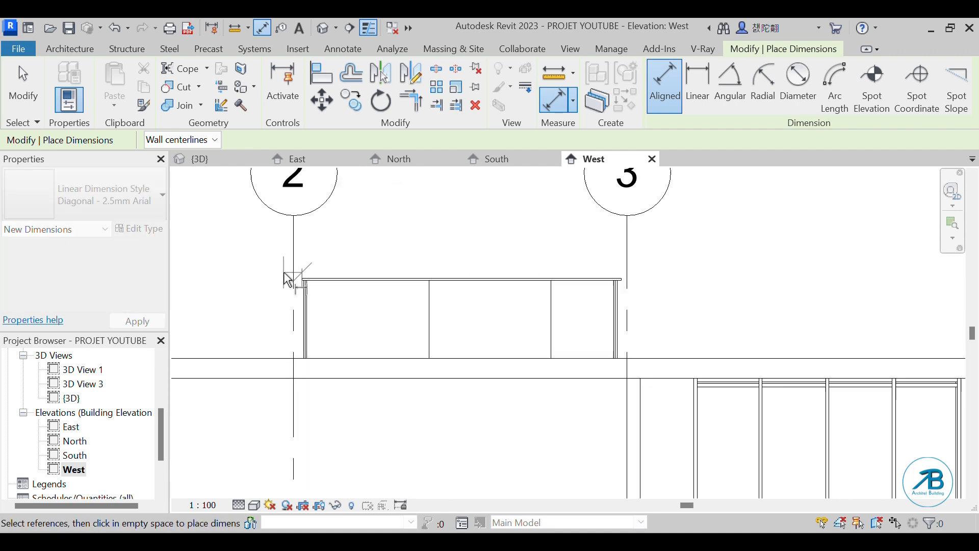
scroll(585, 267, up, 5)
scroll(554, 305, up, 2)
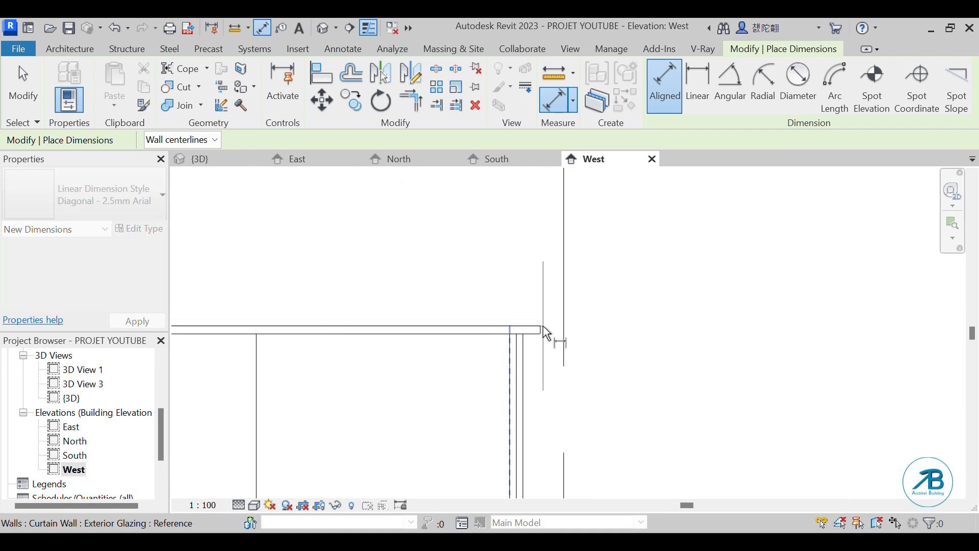
scroll(542, 327, up, 2)
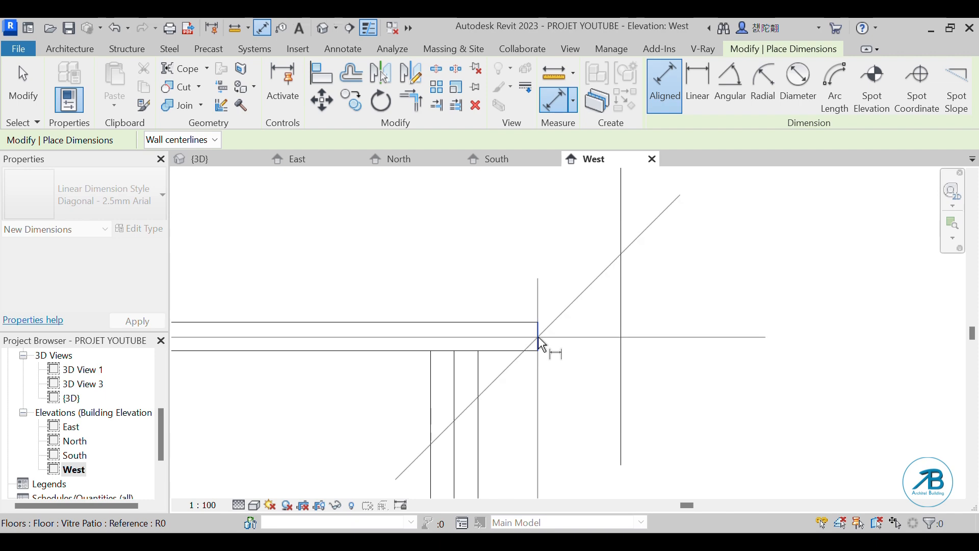
scroll(541, 337, down, 4)
scroll(537, 341, down, 4)
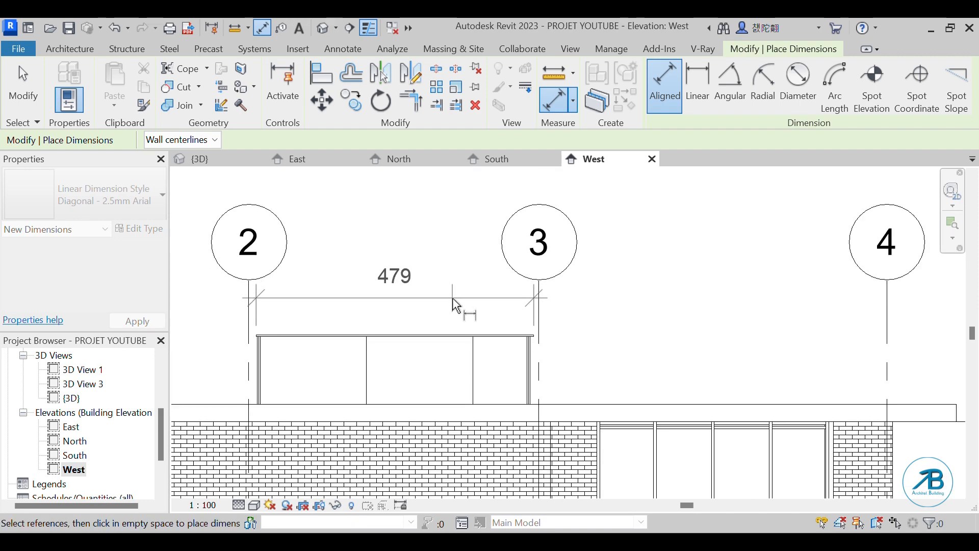
click(453, 300)
scroll(500, 312, down, 2)
scroll(635, 278, down, 3)
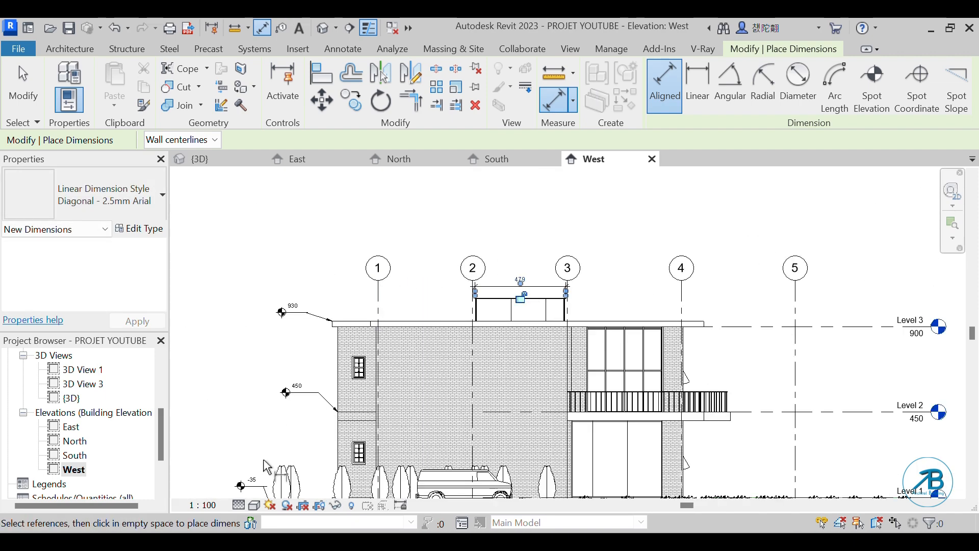
scroll(667, 228, up, 2)
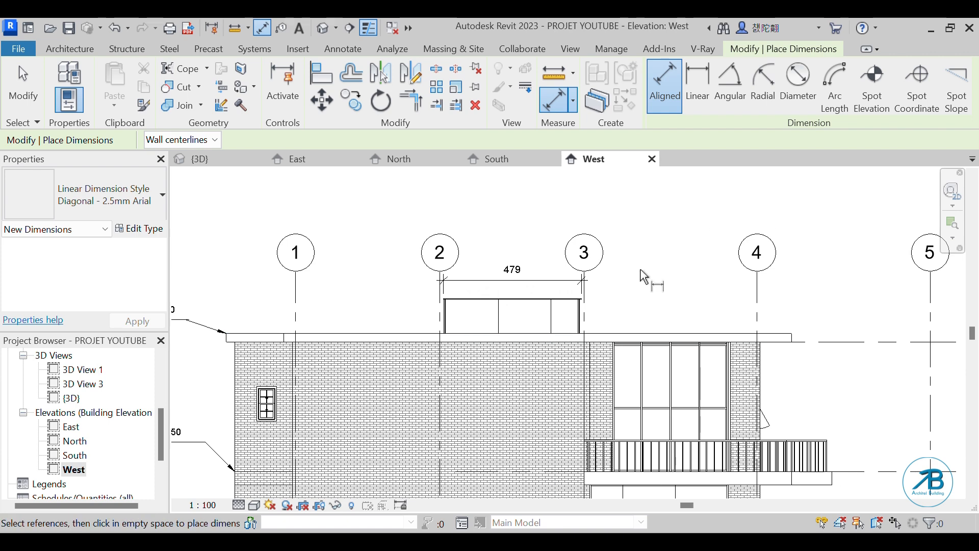
scroll(488, 337, down, 1)
scroll(491, 291, down, 2)
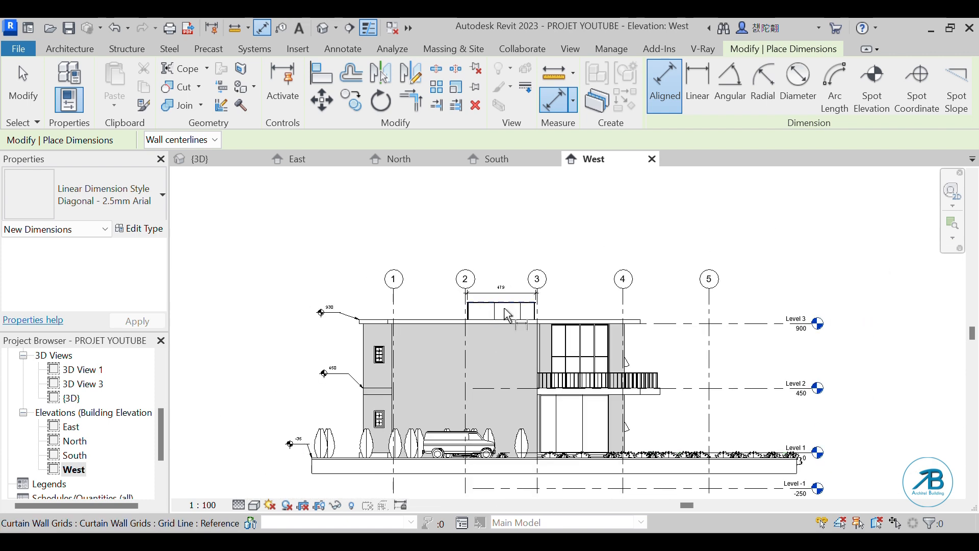
scroll(412, 372, down, 2)
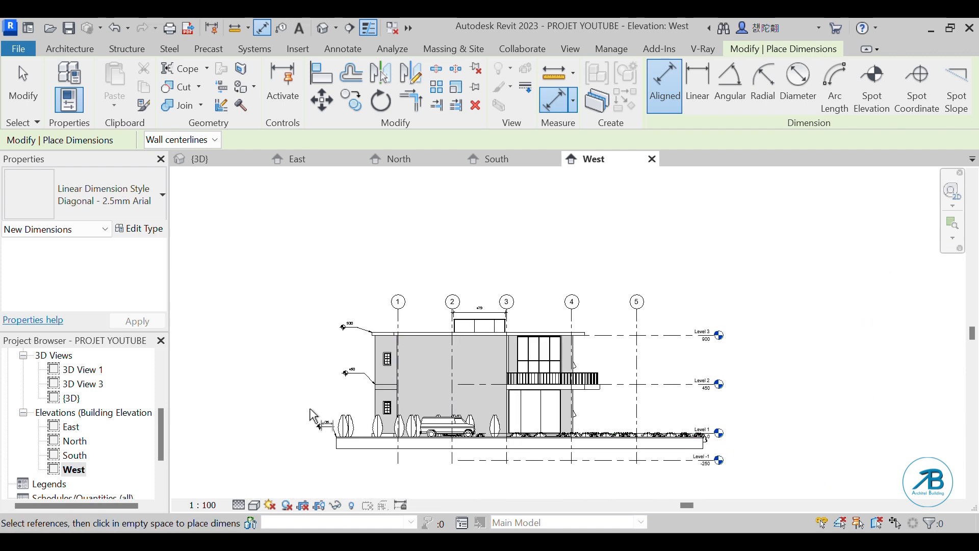
scroll(290, 356, up, 3)
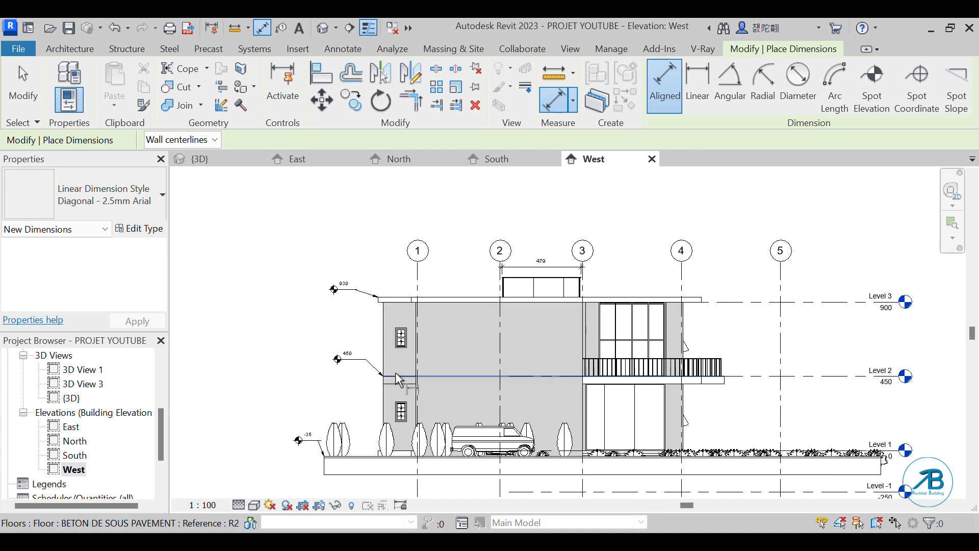
scroll(375, 337, down, 1)
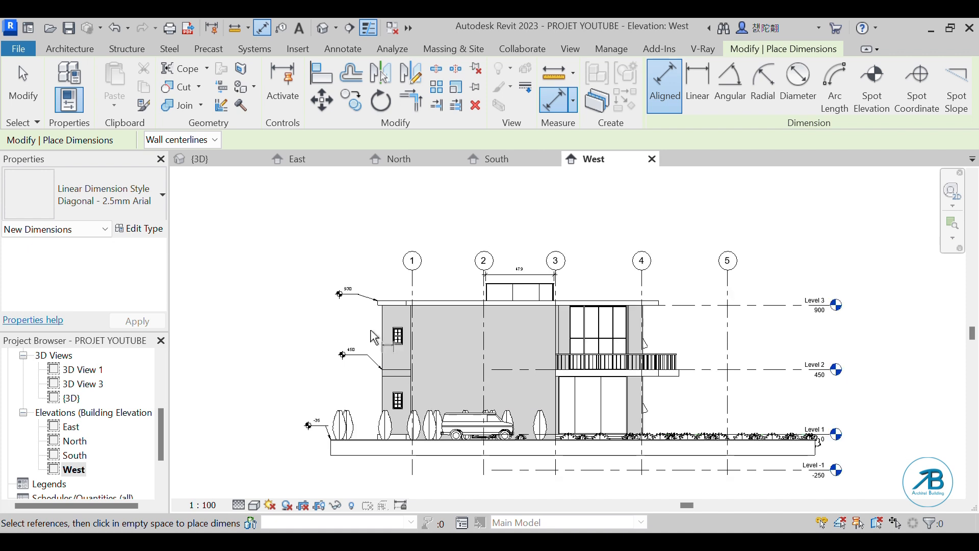
Close the South and East elevation views and make the North elevation active.
click(556, 159)
click(450, 158)
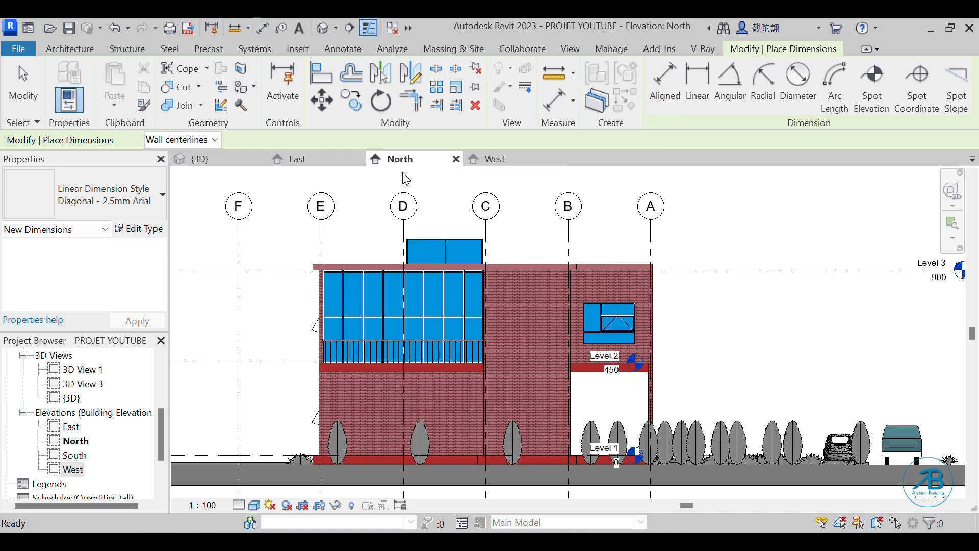
click(356, 162)
Set the North elevation's visual style to Hidden Line.
scroll(397, 312, down, 1)
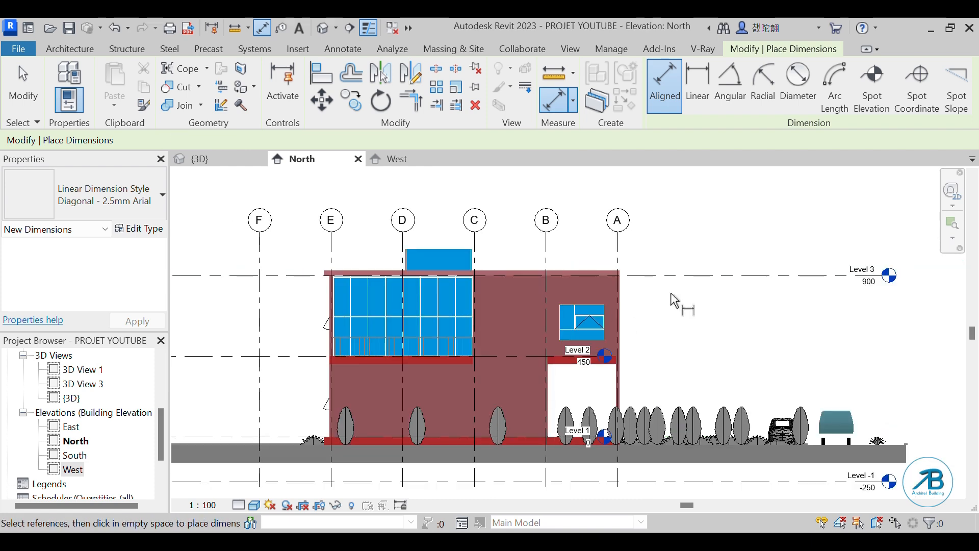
click(253, 505)
click(284, 443)
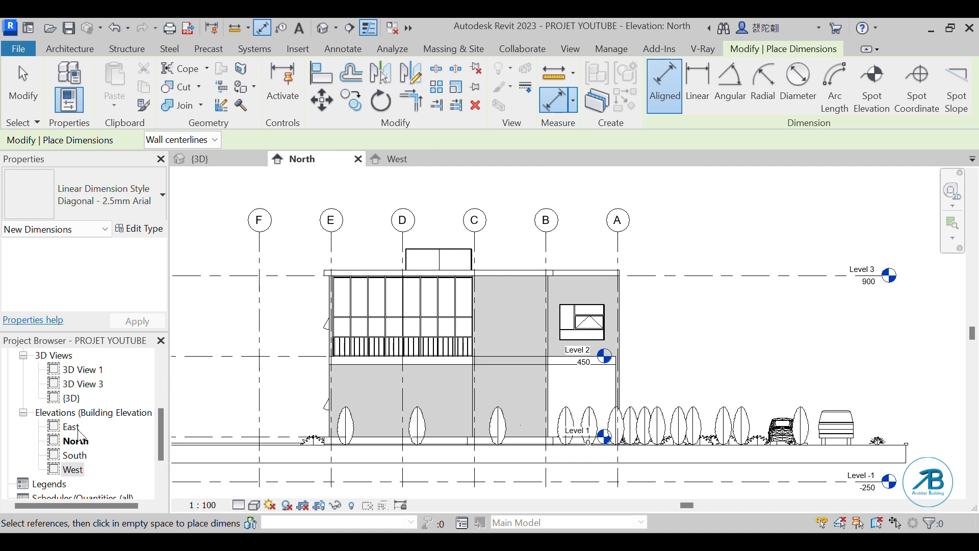
Open the Level 1 floor plan.
scroll(79, 439, up, 3)
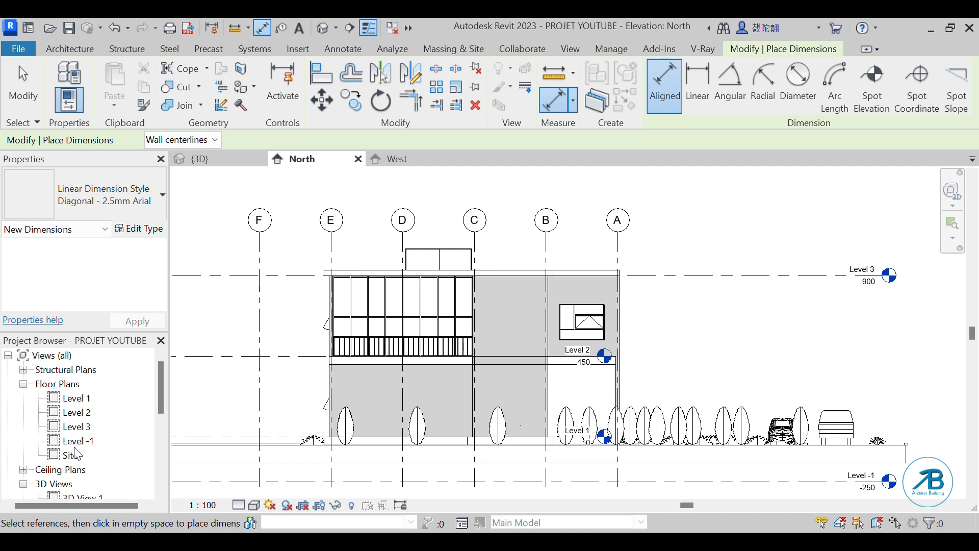
click(75, 402)
double_click(75, 401)
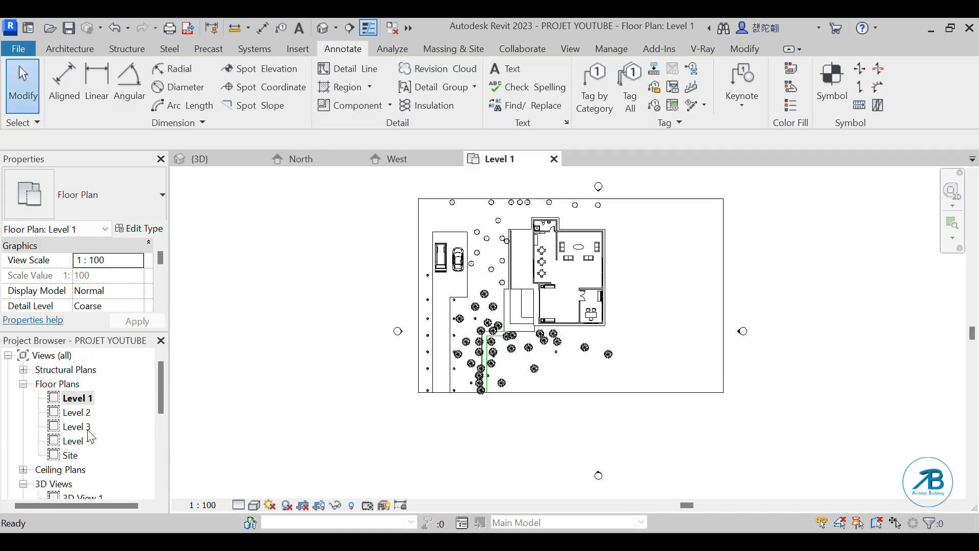
Hide the whole Planting category in the Level 1 floor plan, using one of the shrubs as reference.
scroll(636, 261, up, 4)
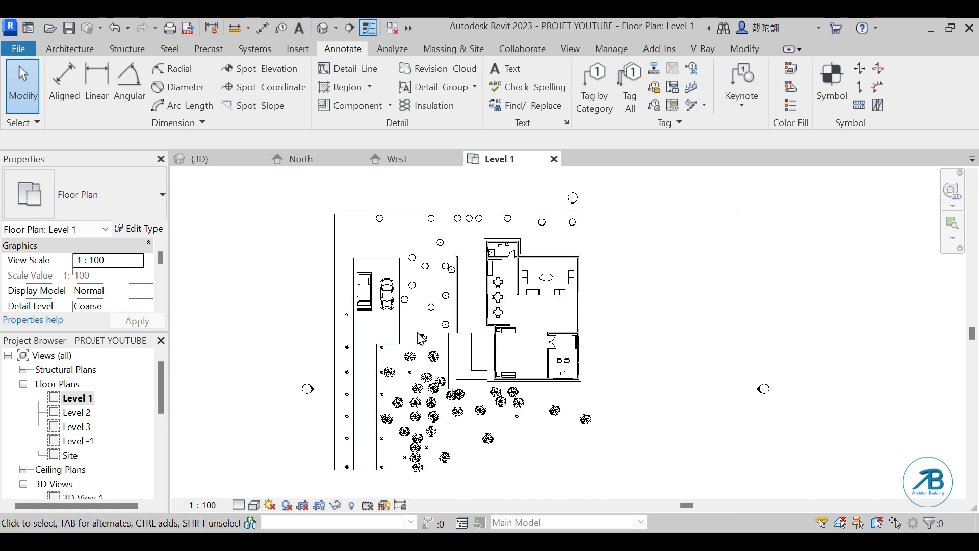
scroll(561, 424, up, 5)
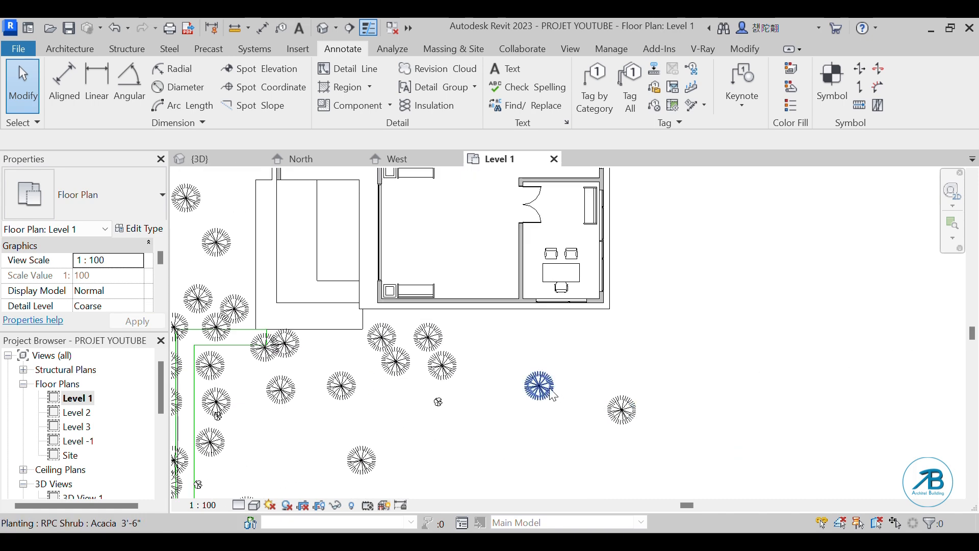
click(551, 393)
right_click(553, 394)
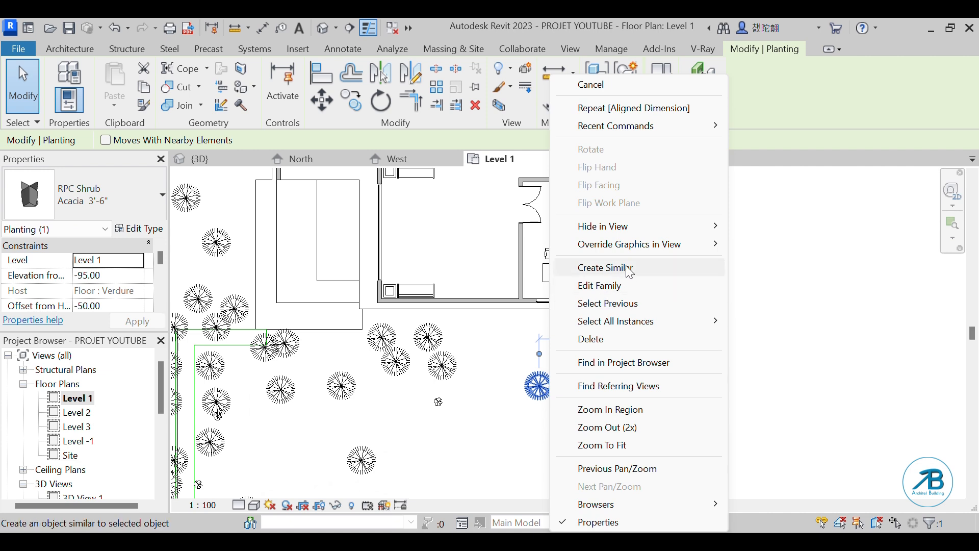
mouse_move(679, 230)
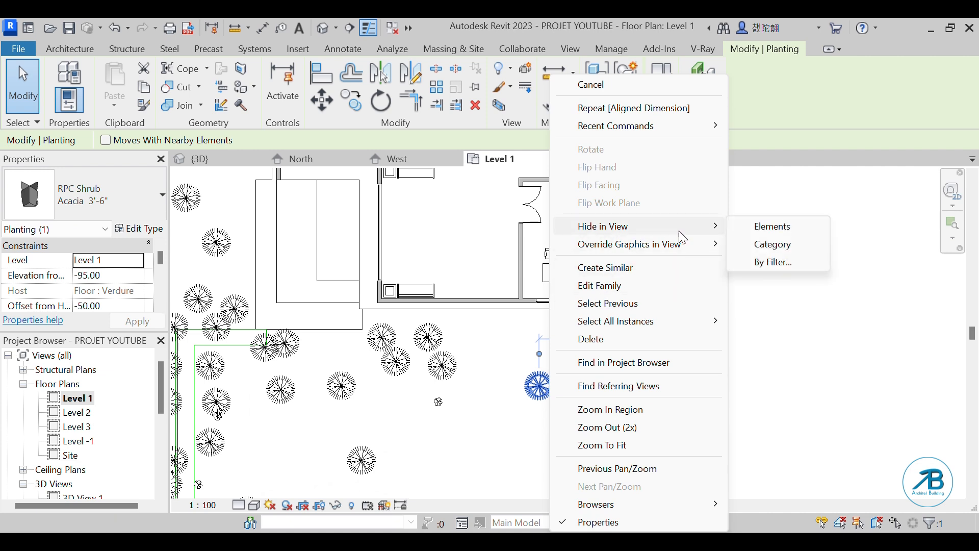
click(774, 244)
scroll(663, 388, down, 5)
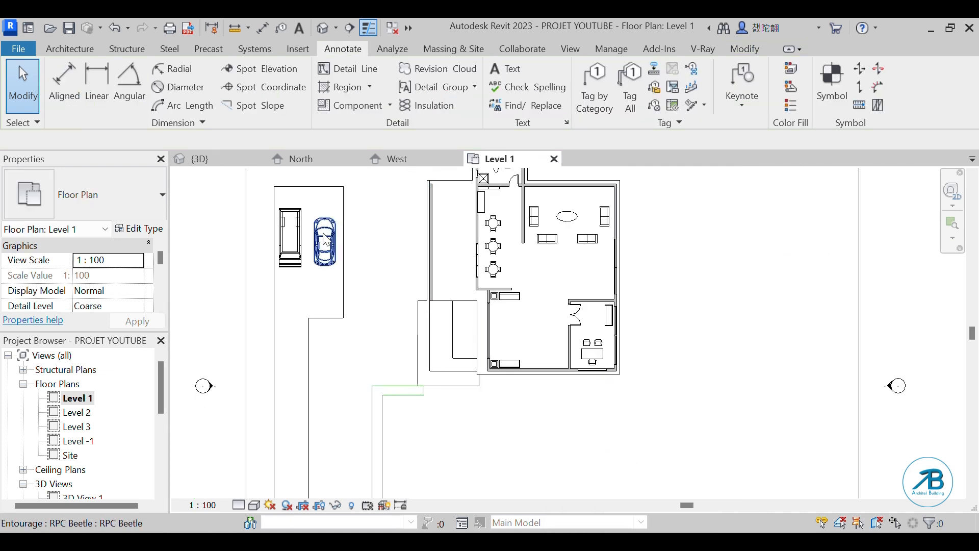
Create a horizontal building section through the dining area and living room, running from outside the west wall to beyond the east wall.
scroll(380, 335, up, 3)
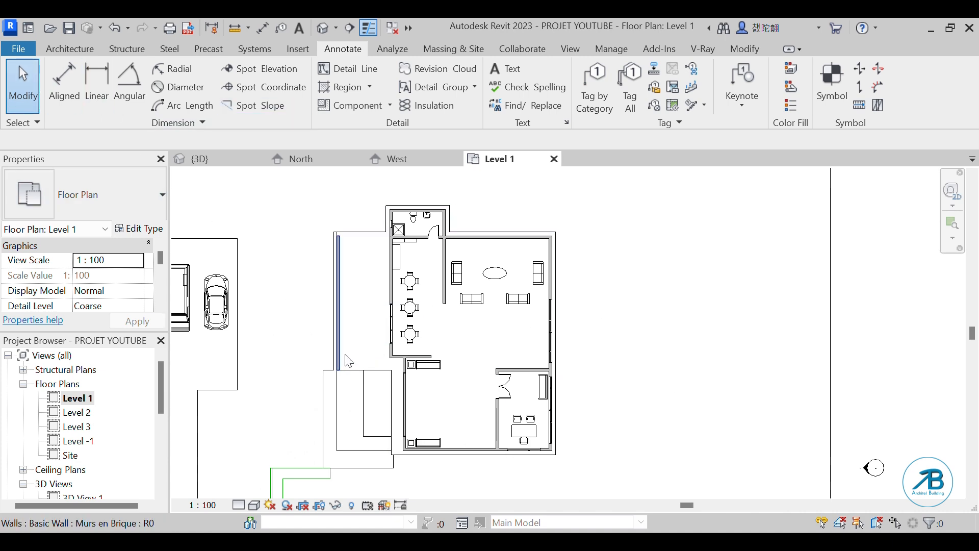
click(84, 49)
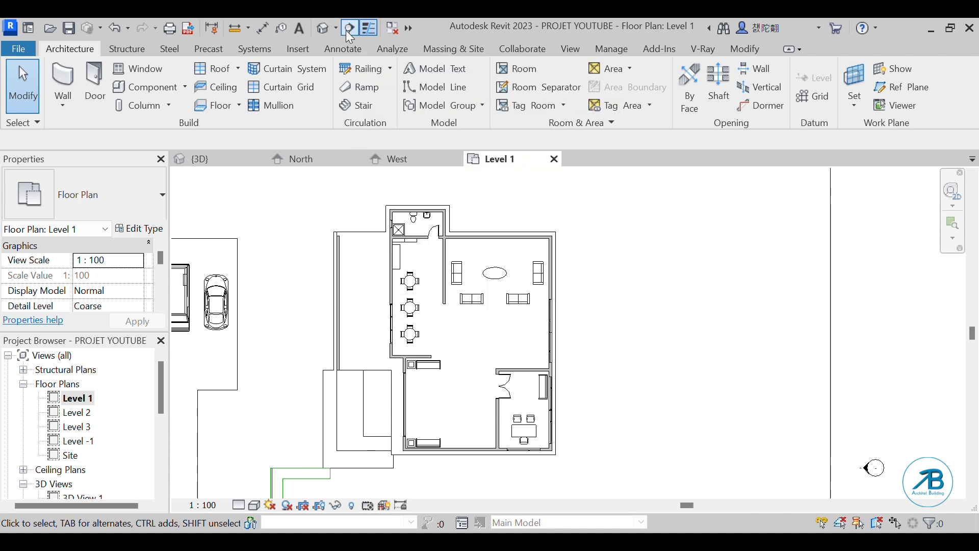
click(350, 30)
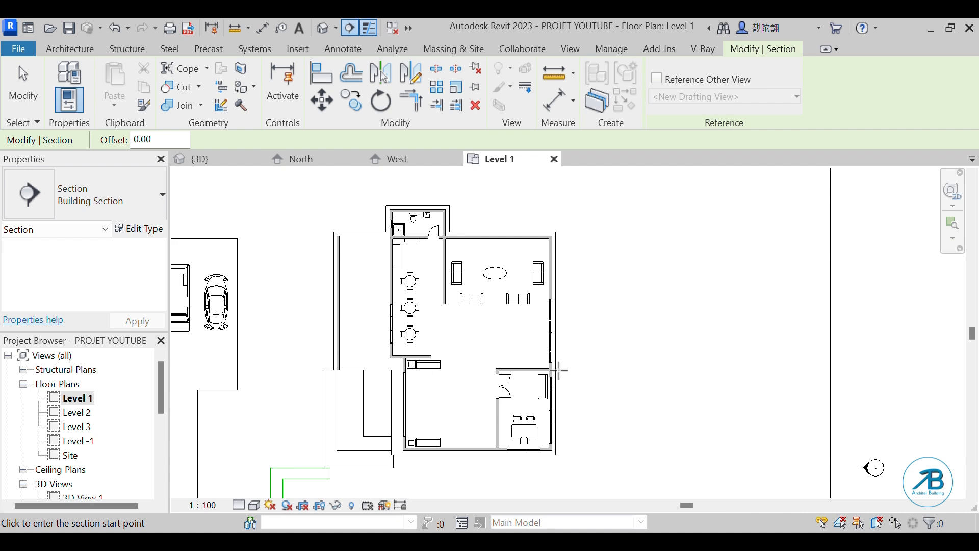
click(304, 320)
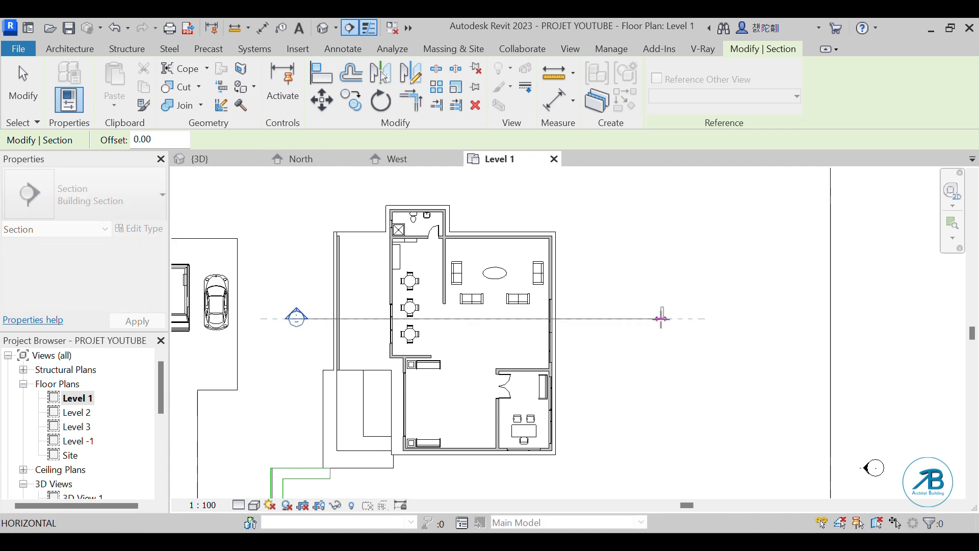
click(624, 318)
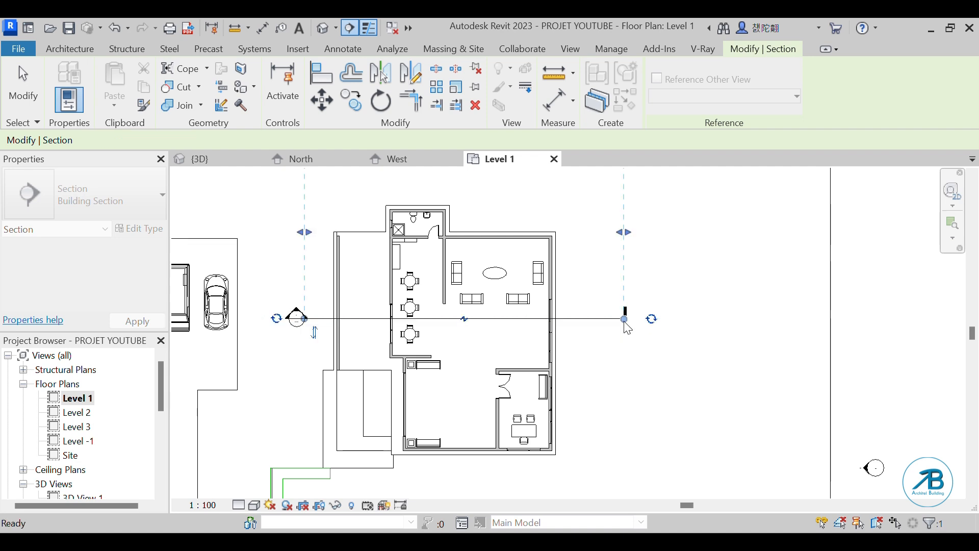
scroll(278, 320, up, 1)
scroll(277, 315, up, 1)
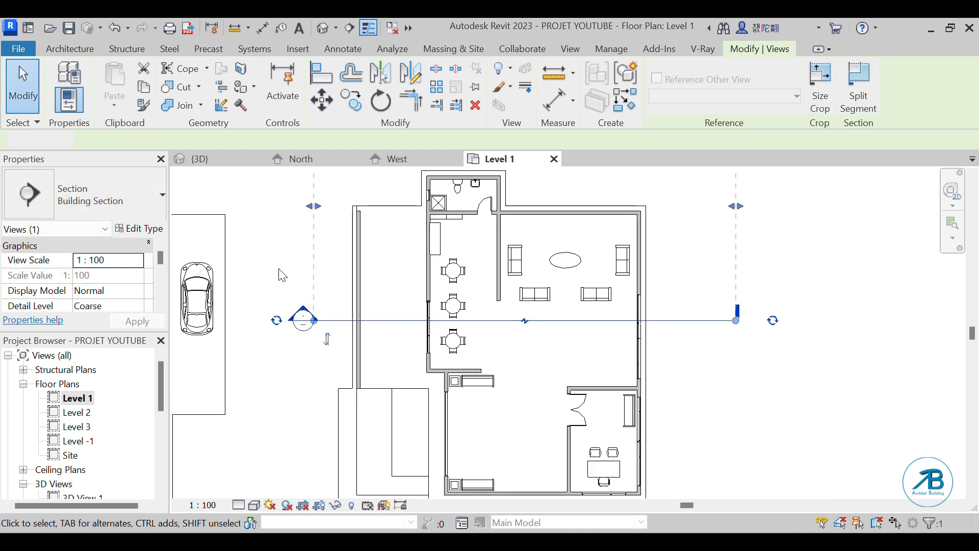
click(280, 269)
Flip the new section's viewing direction to the opposite side of the cut line and flip it back.
scroll(291, 309, up, 4)
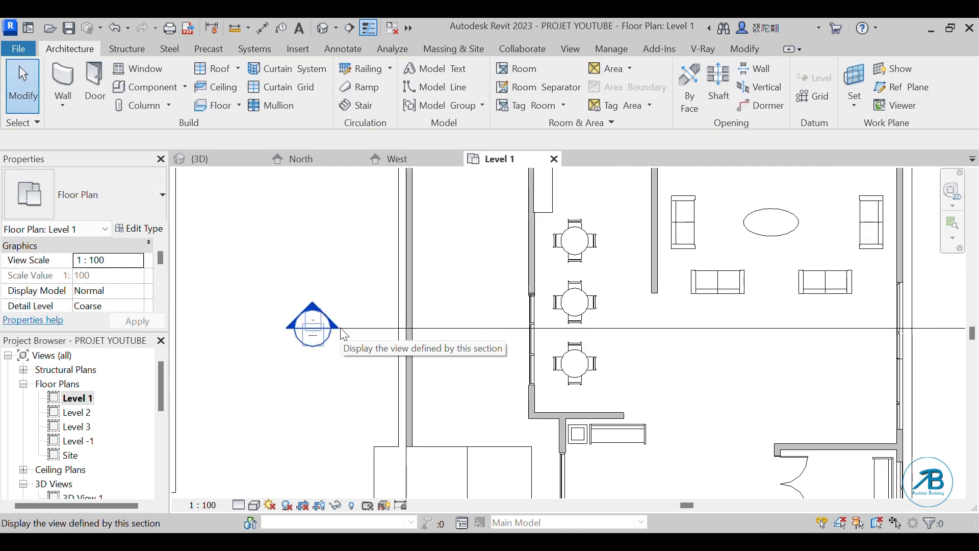
scroll(334, 361, down, 5)
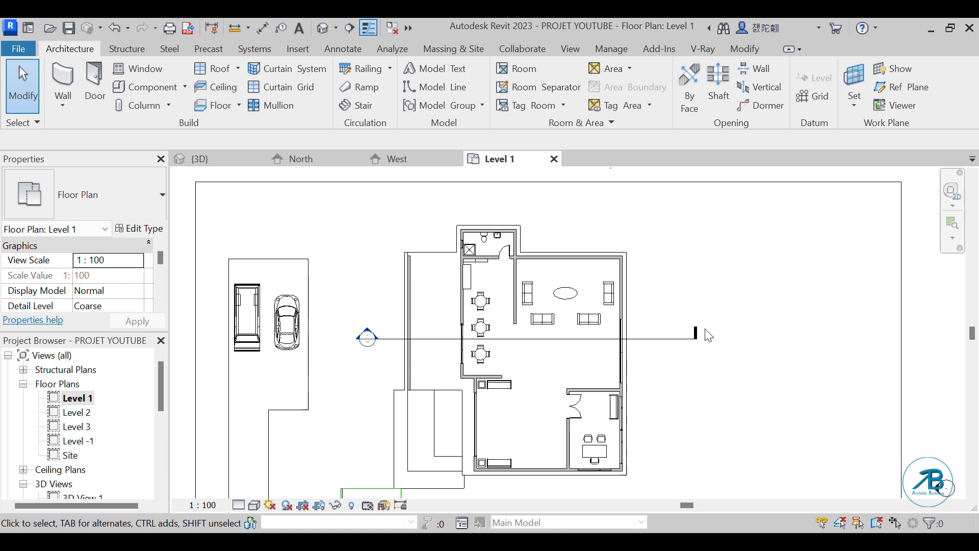
scroll(367, 340, up, 4)
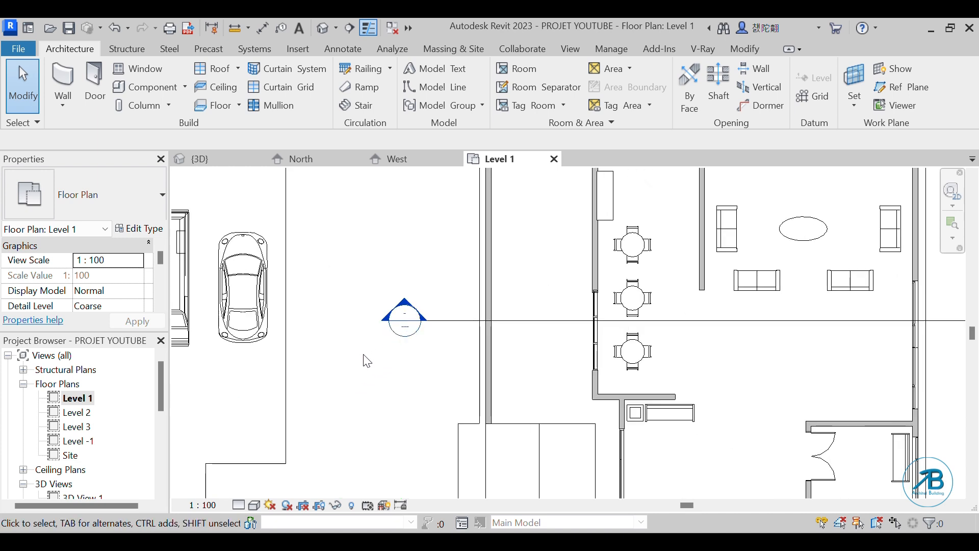
scroll(403, 339, down, 4)
click(749, 341)
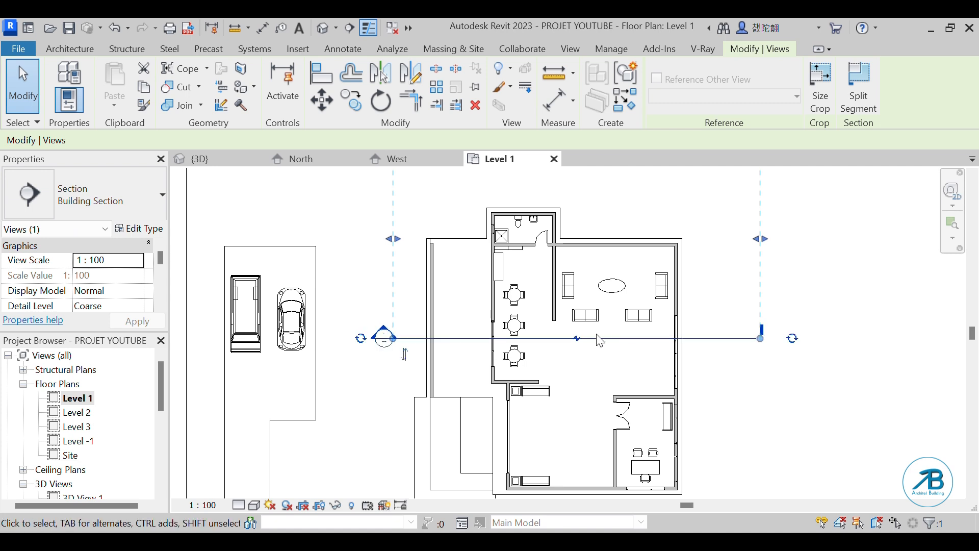
scroll(391, 362, up, 5)
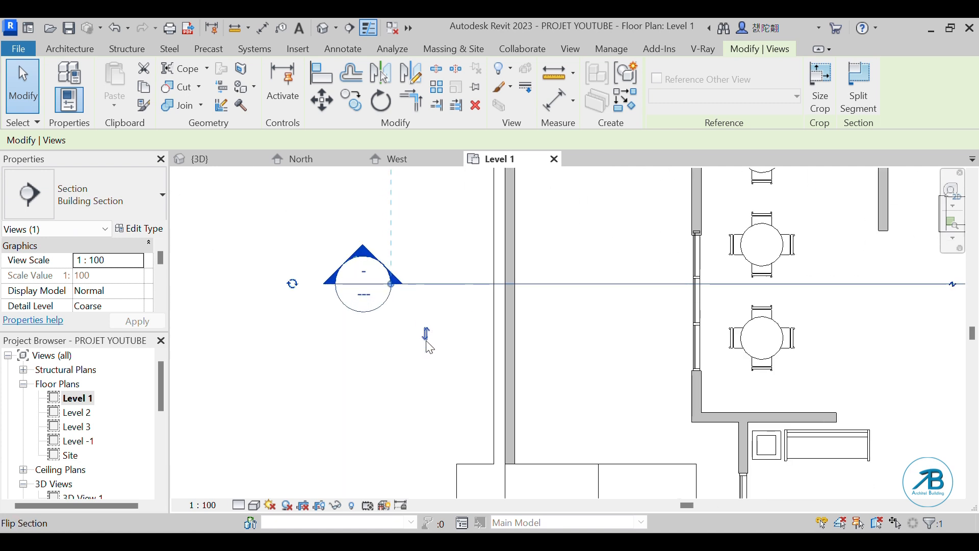
click(428, 336)
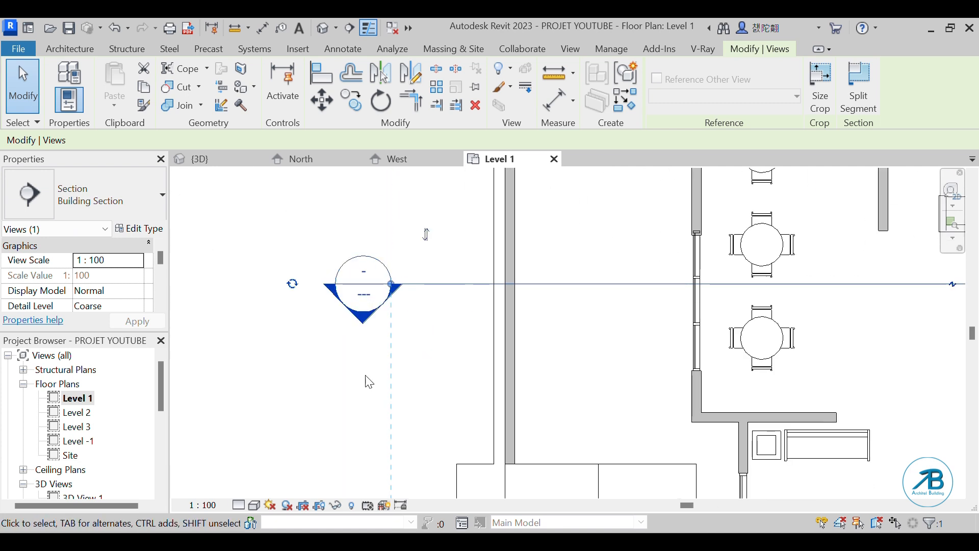
click(426, 235)
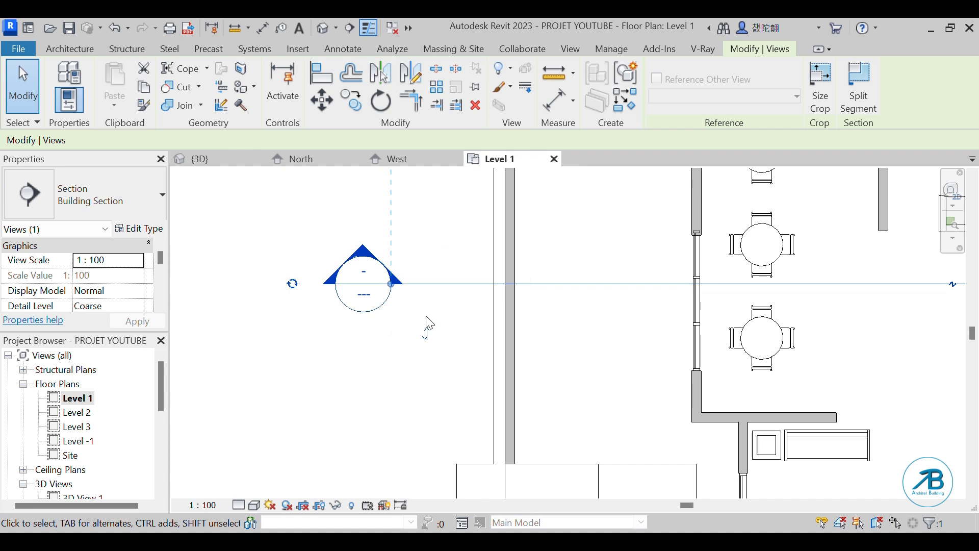
Examine the section head's arrow up close and the extent of the section's view range in the plan.
scroll(362, 253, up, 3)
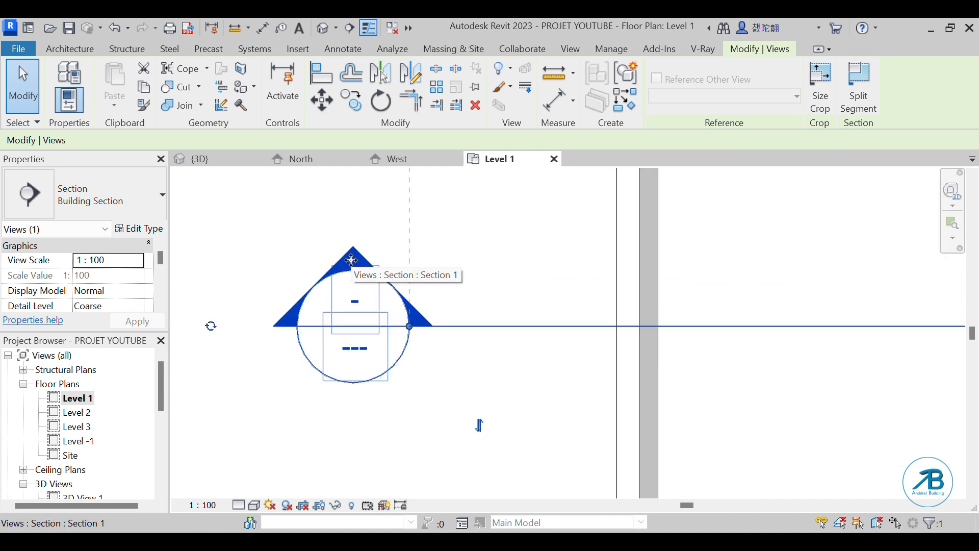
scroll(351, 261, down, 5)
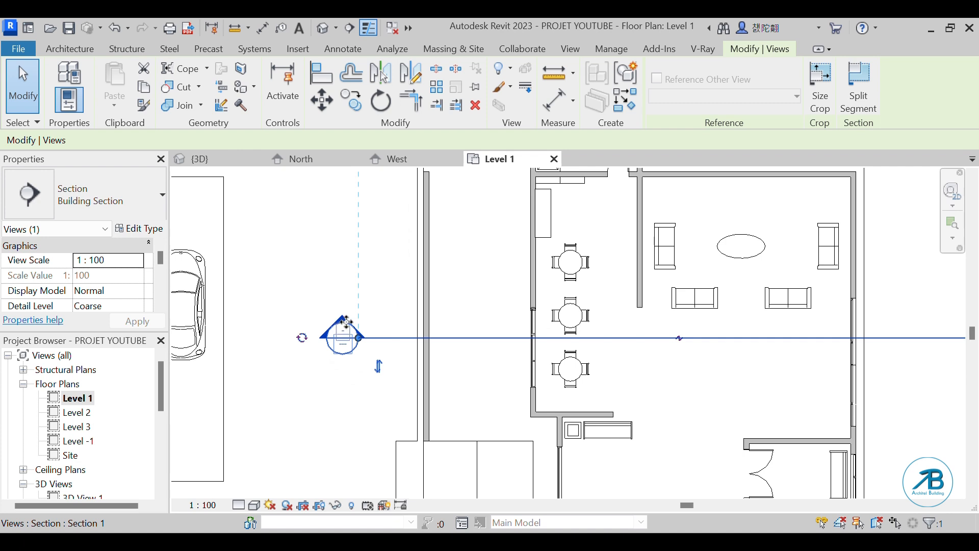
scroll(346, 322, up, 8)
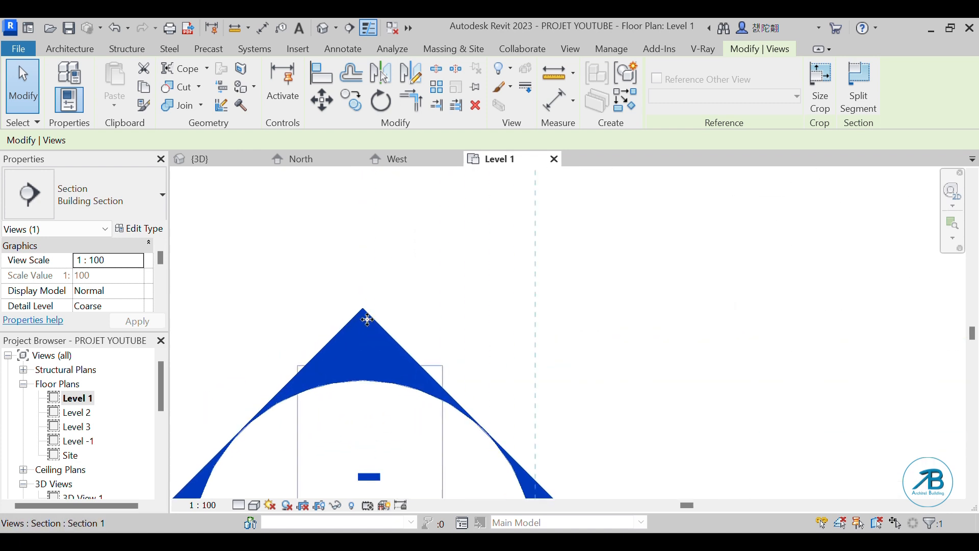
scroll(367, 320, down, 2)
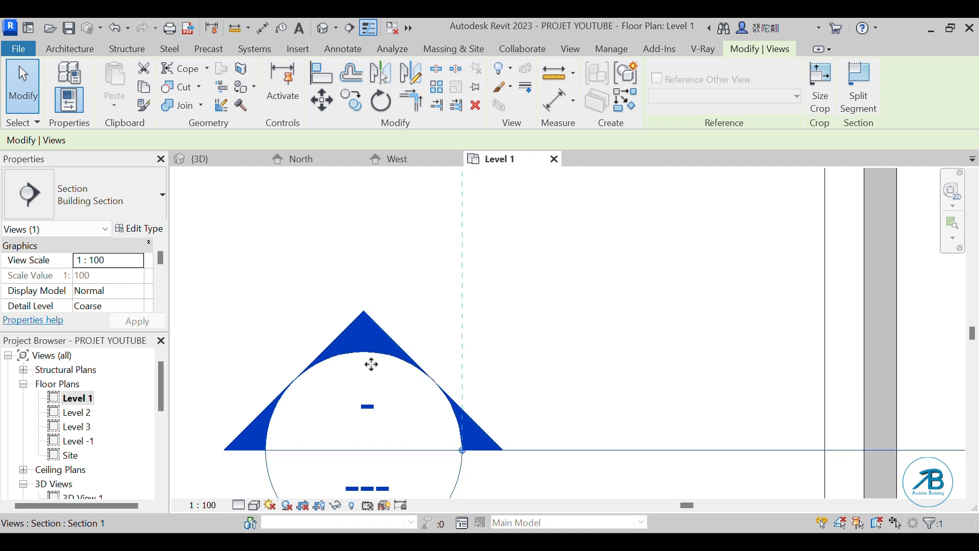
scroll(388, 408, down, 1)
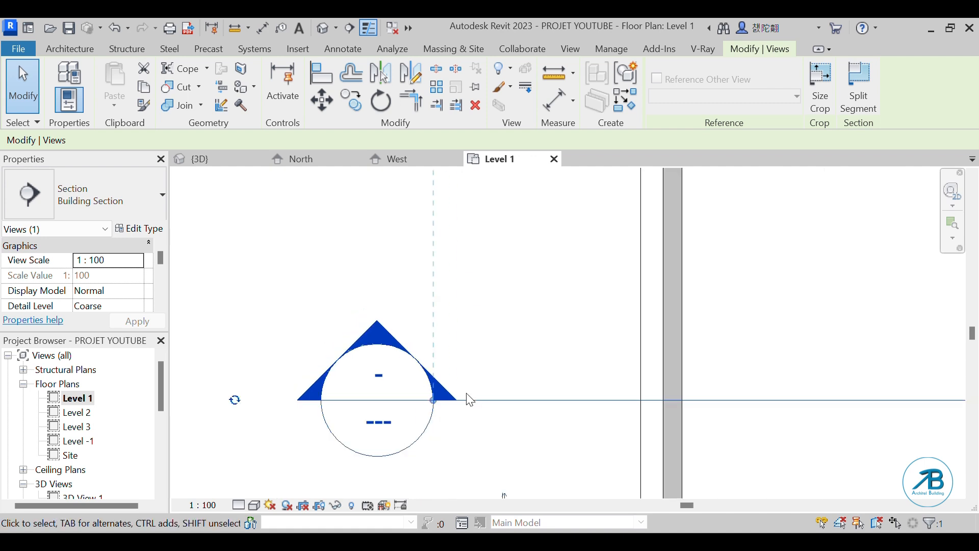
click(443, 447)
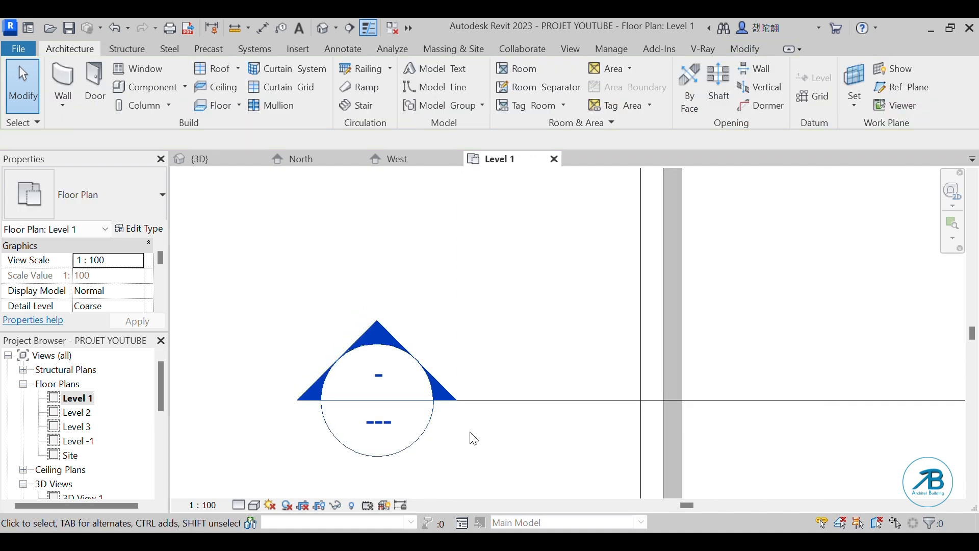
scroll(316, 367, down, 3)
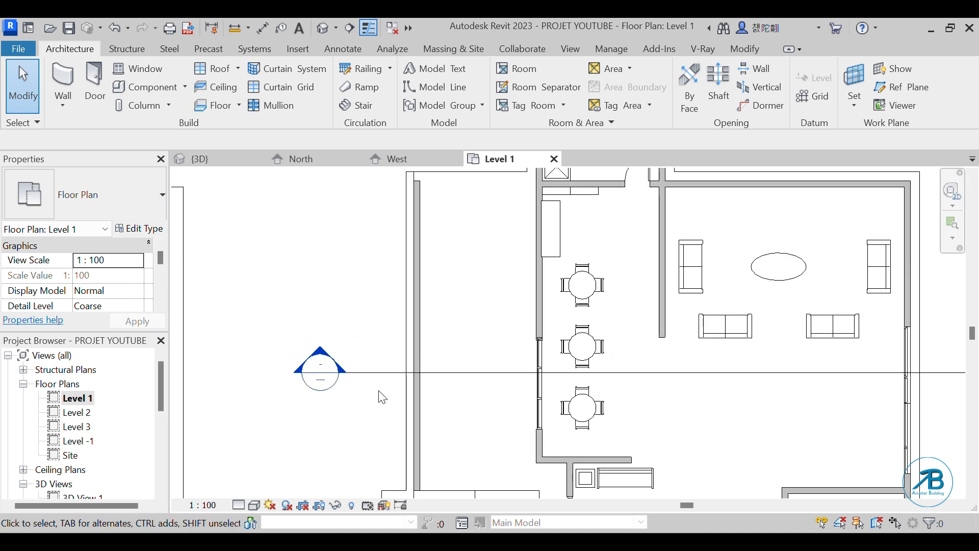
scroll(295, 376, up, 5)
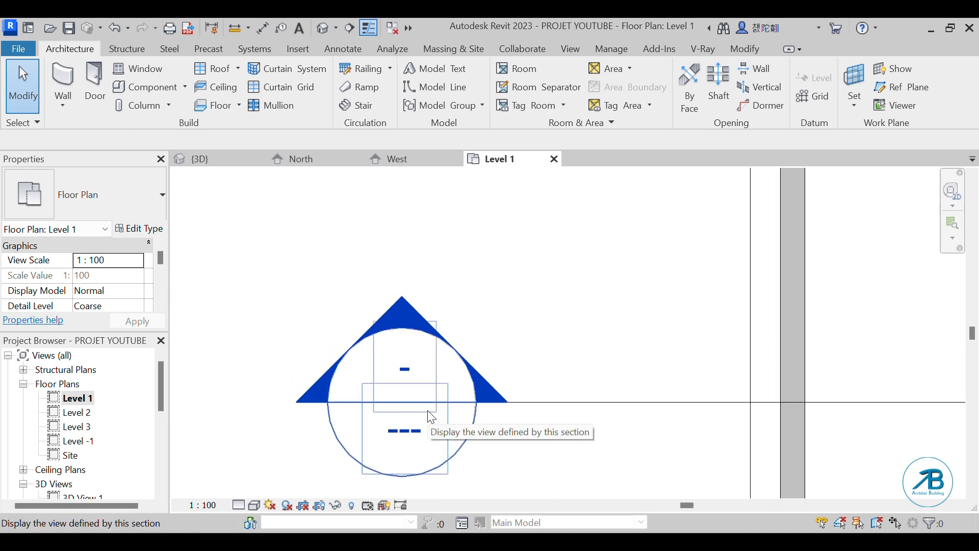
scroll(357, 416, down, 5)
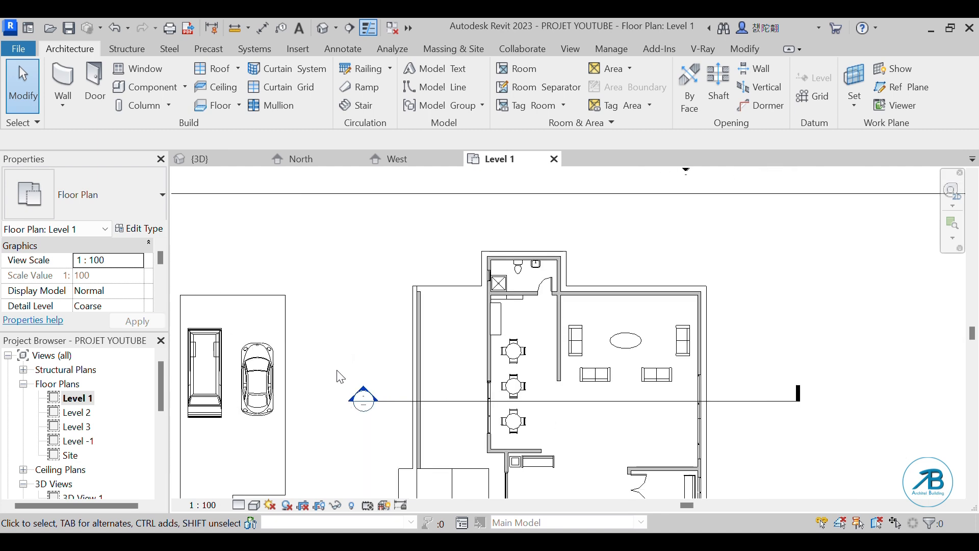
click(586, 391)
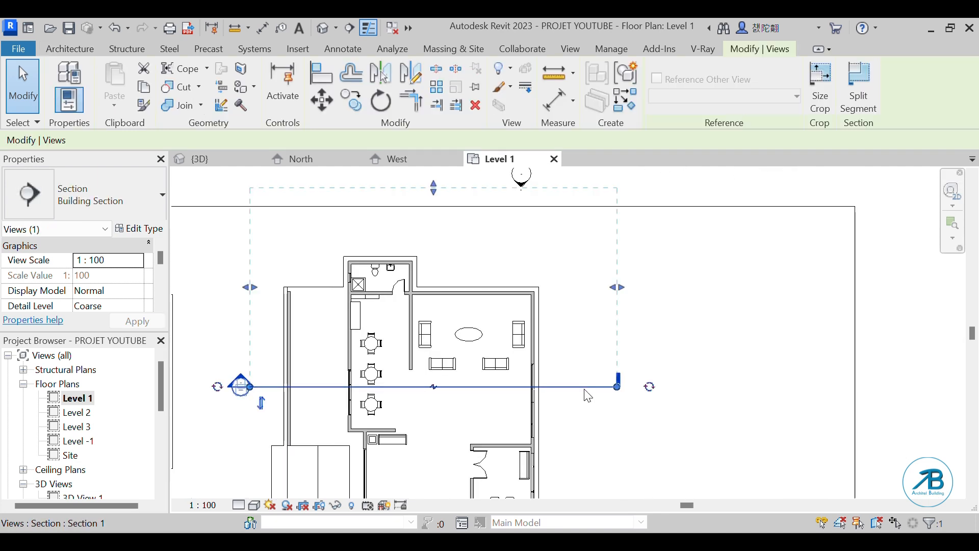
click(674, 407)
Open the section view from its head beside the house in the Level 1 plan.
scroll(241, 386, up, 6)
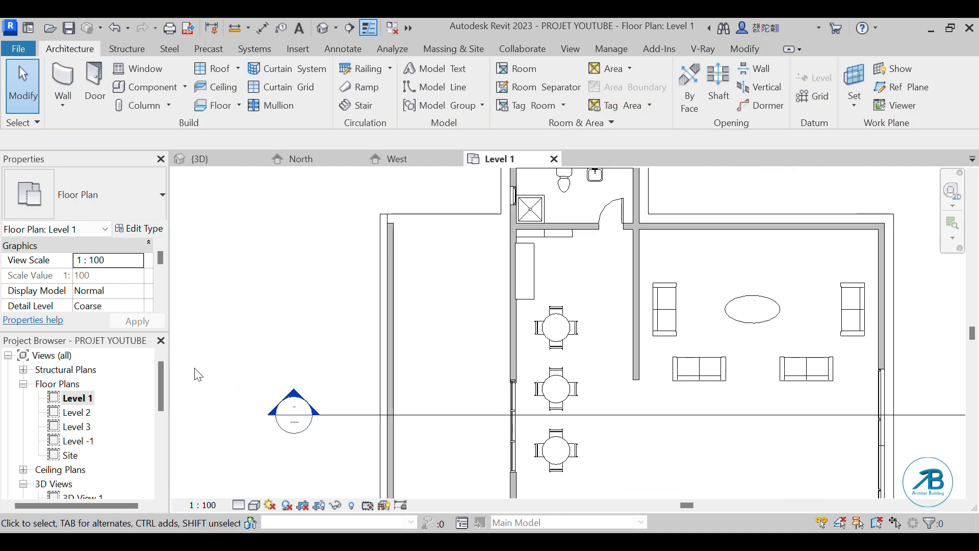
scroll(403, 357, up, 2)
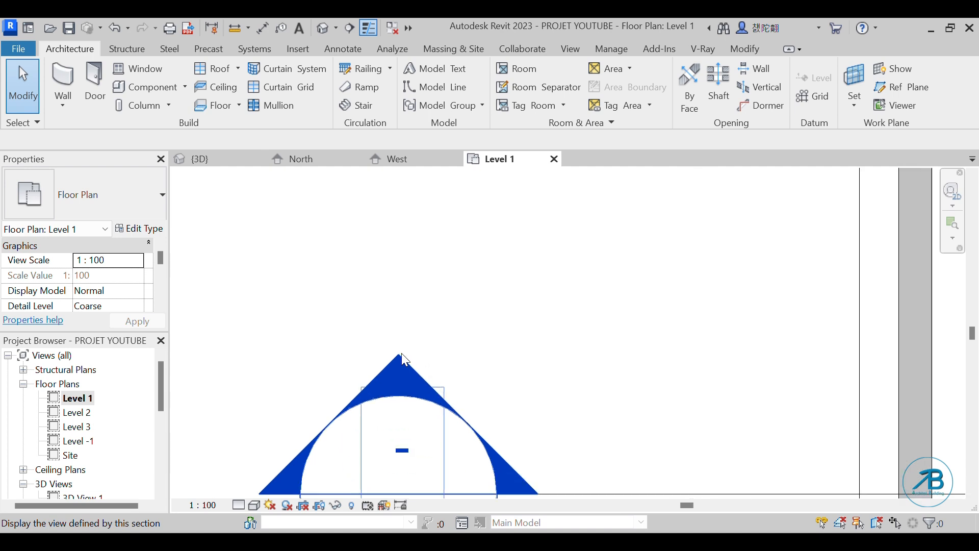
double_click(404, 366)
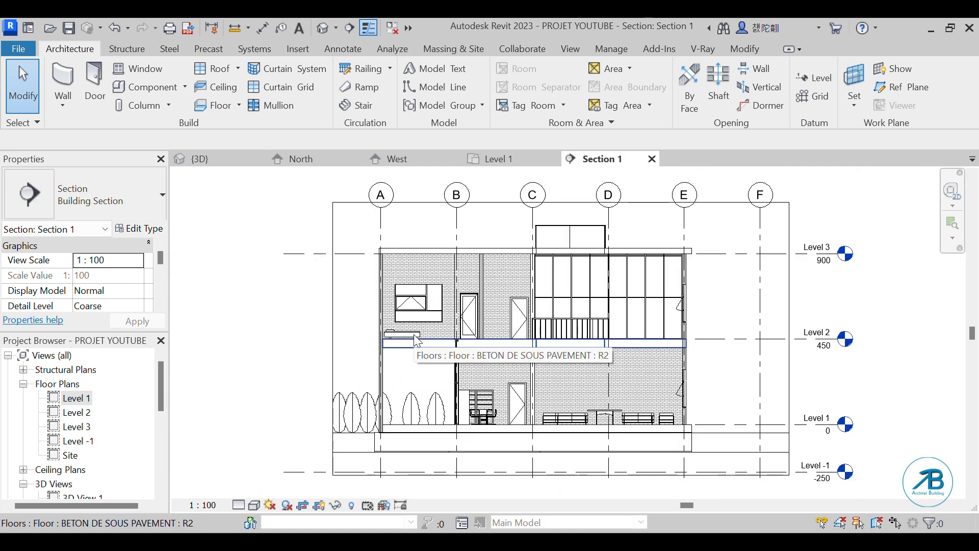
Set the section view's detail level to Fine and inspect the material hatching of the cut floors and walls.
scroll(393, 256, up, 2)
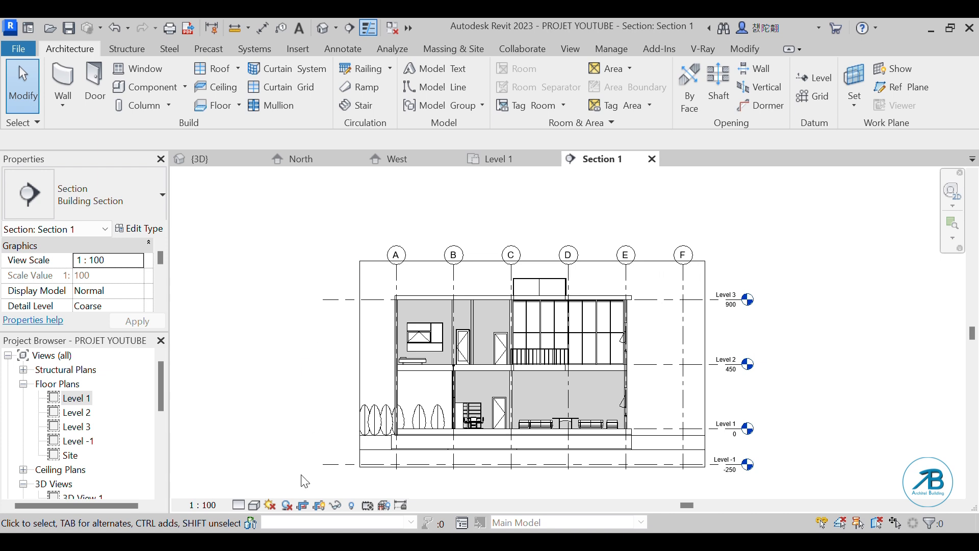
click(237, 505)
click(251, 489)
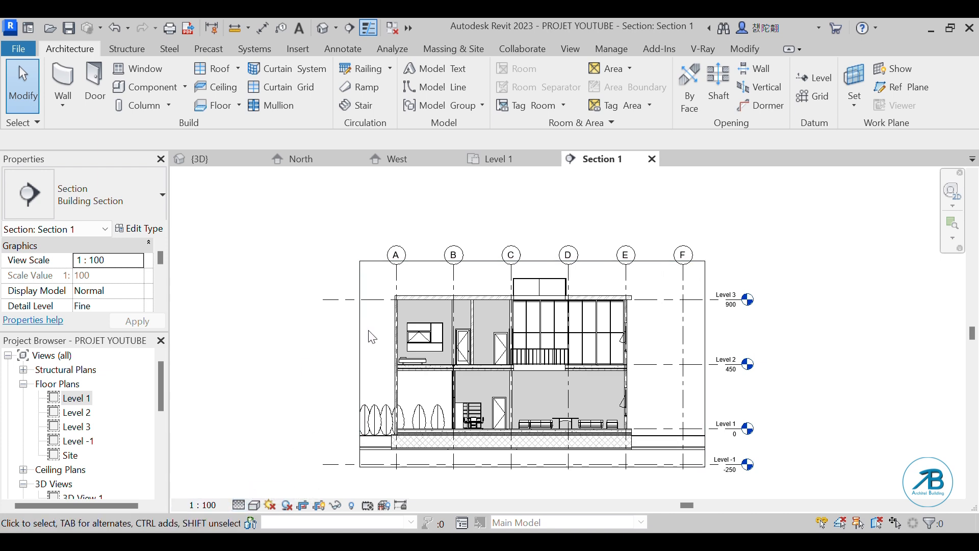
scroll(418, 267, up, 8)
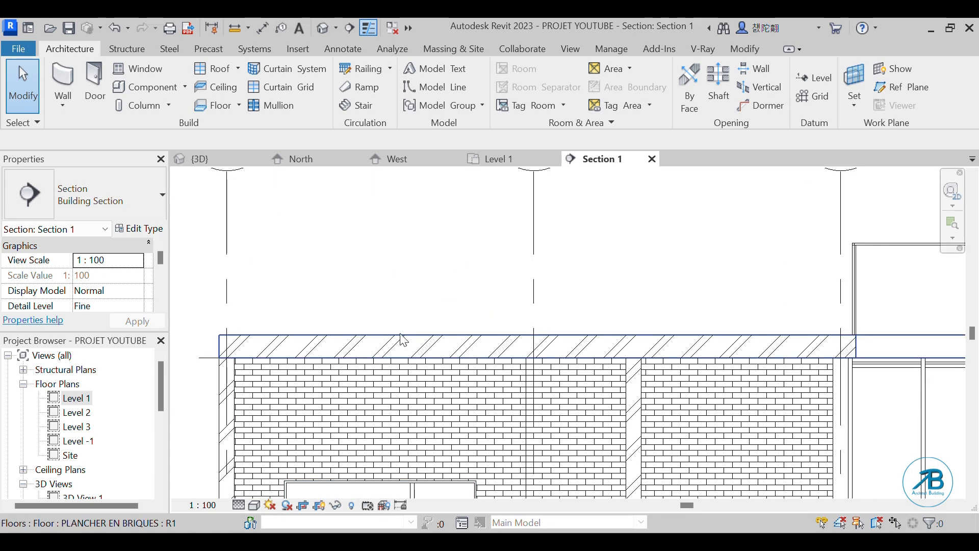
scroll(400, 306, down, 3)
scroll(811, 288, down, 2)
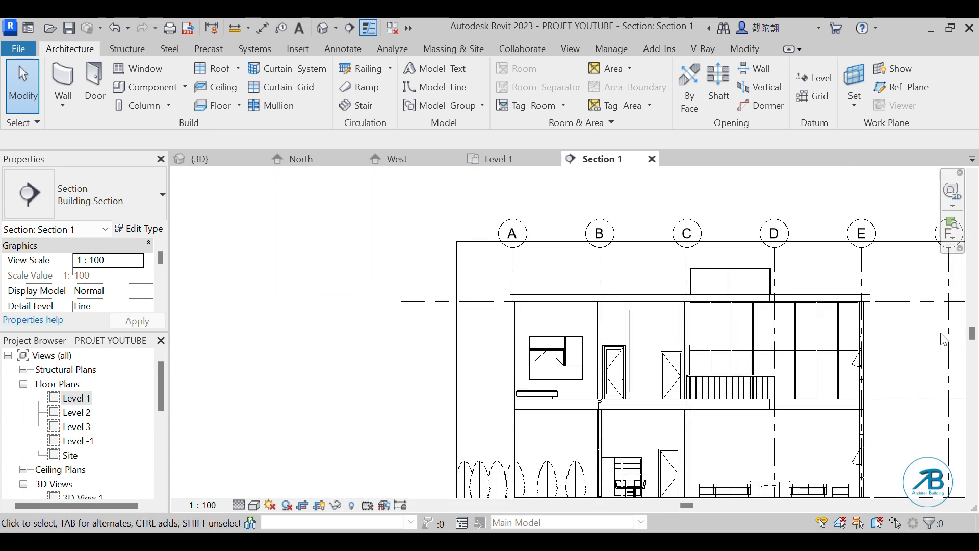
Examine the section's roof slab, intermediate floor layers, brick walls, railing and ground floor up close, then in full.
scroll(797, 268, up, 4)
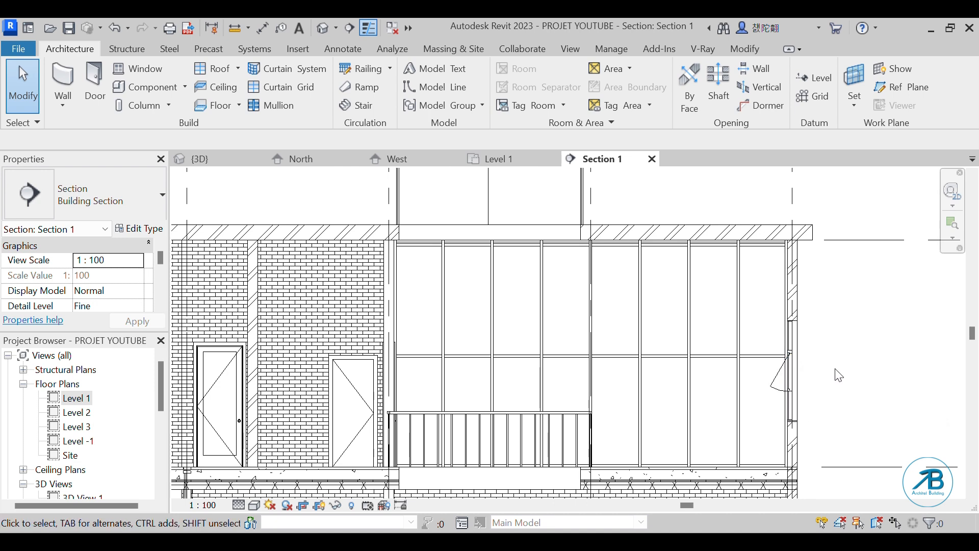
scroll(834, 382, up, 2)
scroll(865, 243, down, 2)
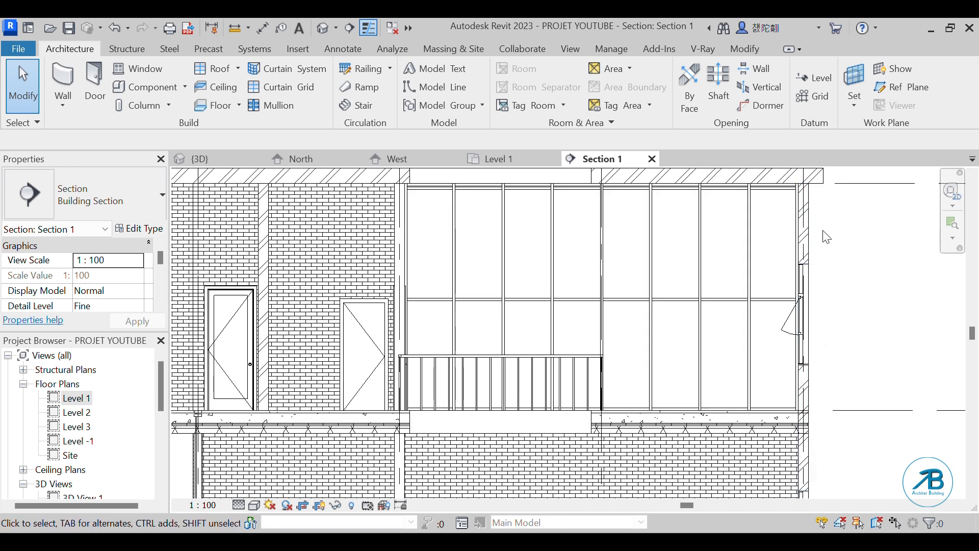
scroll(787, 353, down, 2)
scroll(733, 358, up, 2)
scroll(733, 358, up, 3)
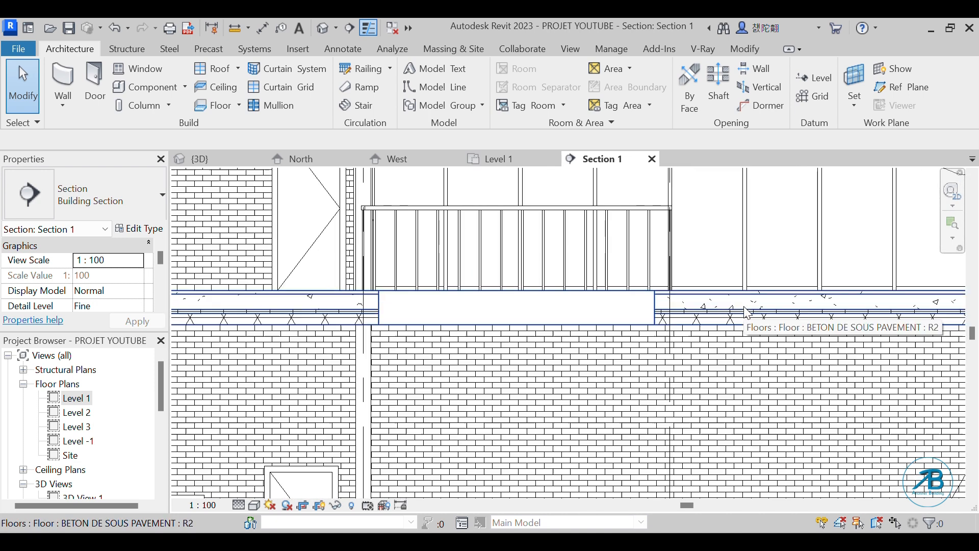
scroll(771, 304, up, 4)
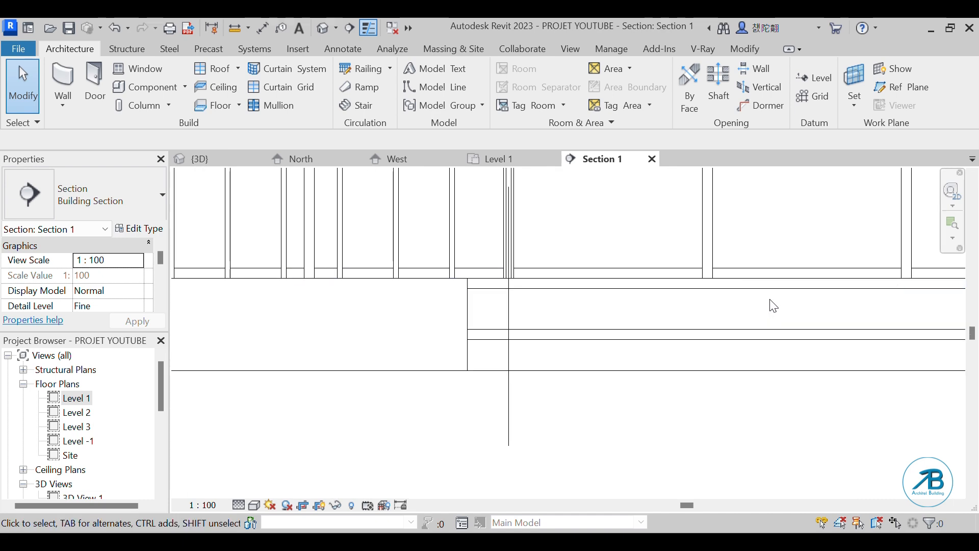
scroll(613, 315, down, 7)
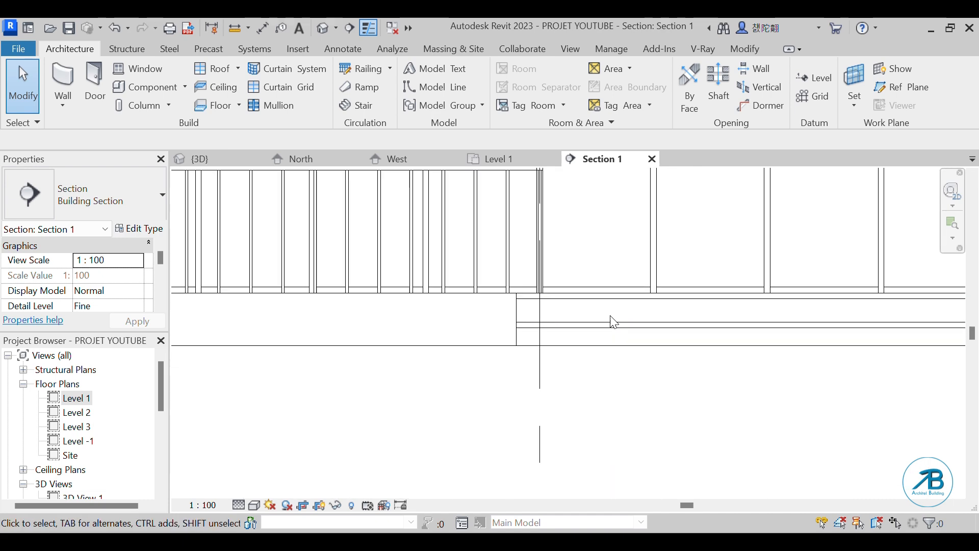
scroll(347, 465, up, 2)
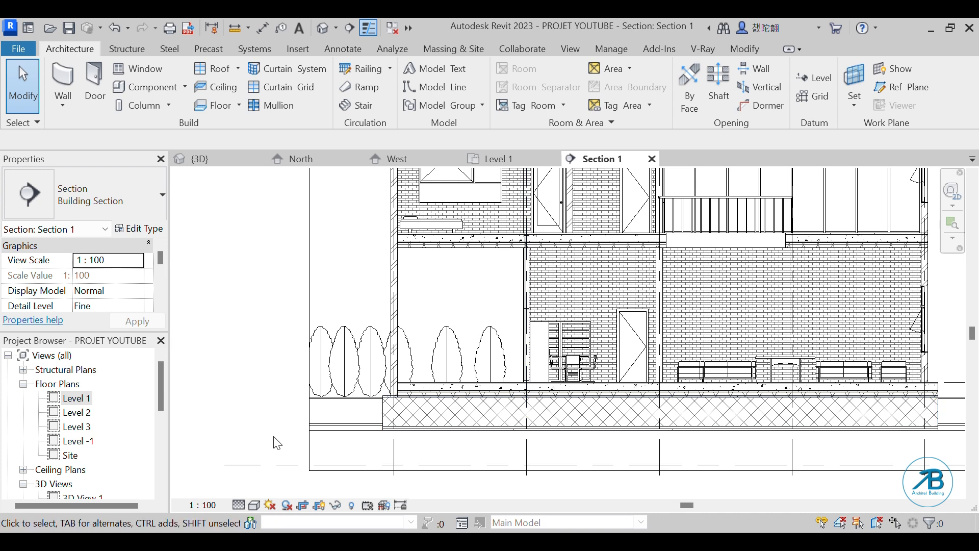
scroll(277, 443, down, 1)
scroll(592, 423, down, 2)
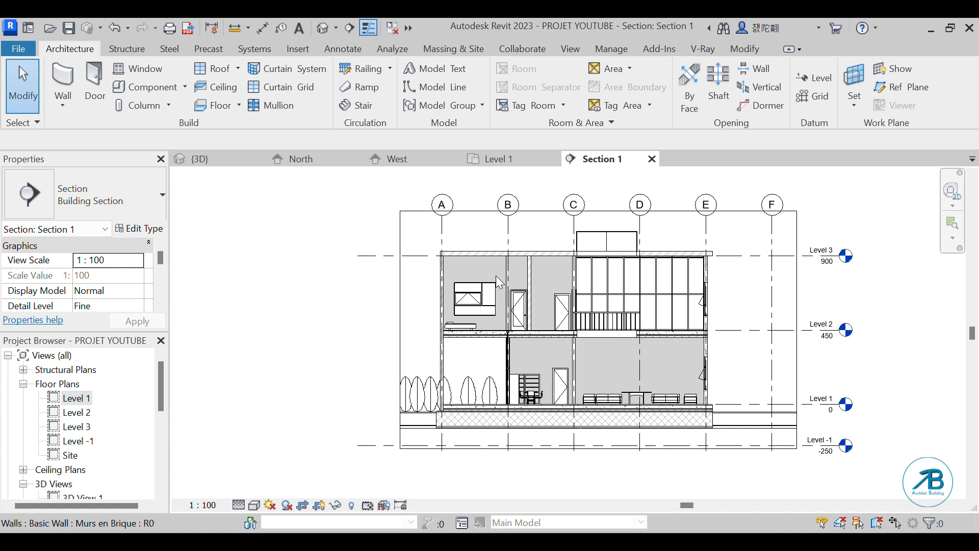
Flip the section's viewing direction to the other side of the cut line in the Level 1 plan and reopen the section view.
click(513, 161)
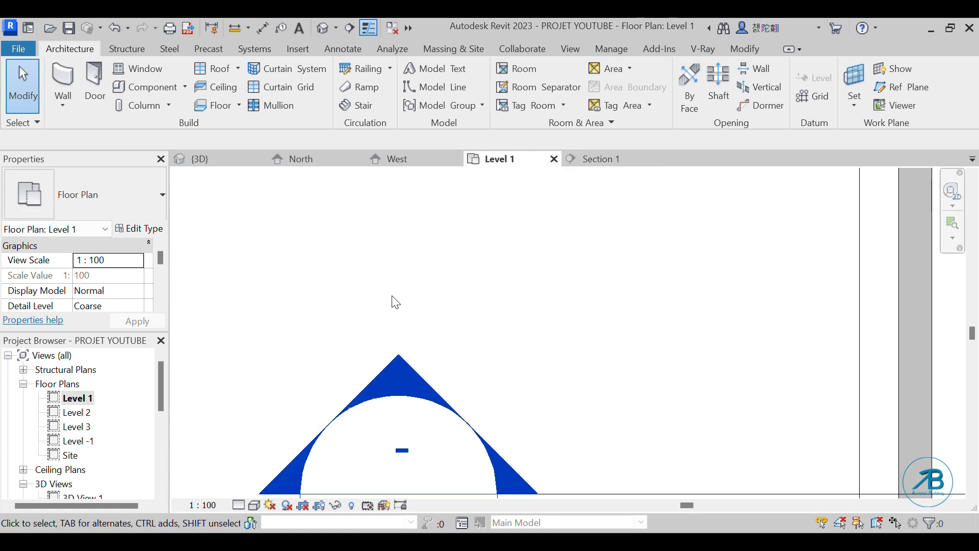
scroll(424, 289, down, 5)
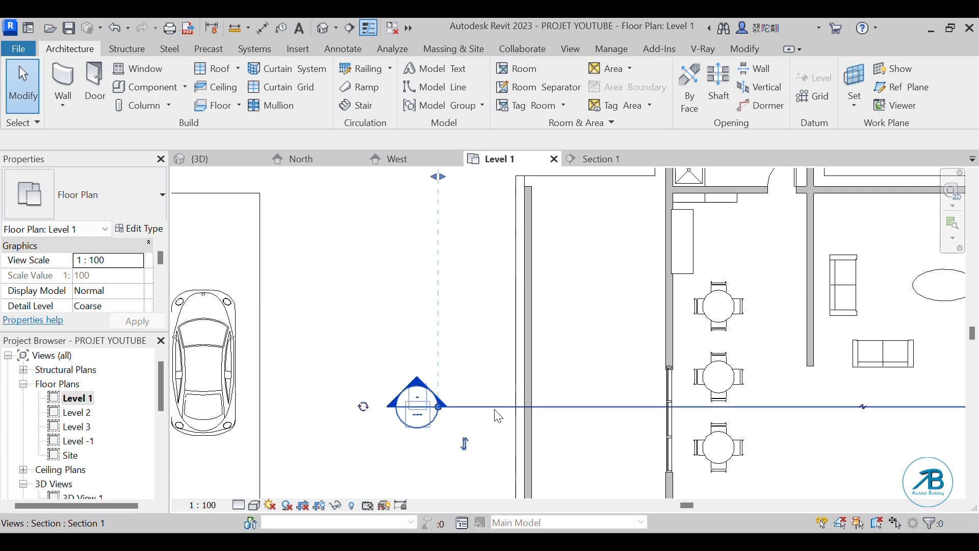
click(467, 443)
click(465, 449)
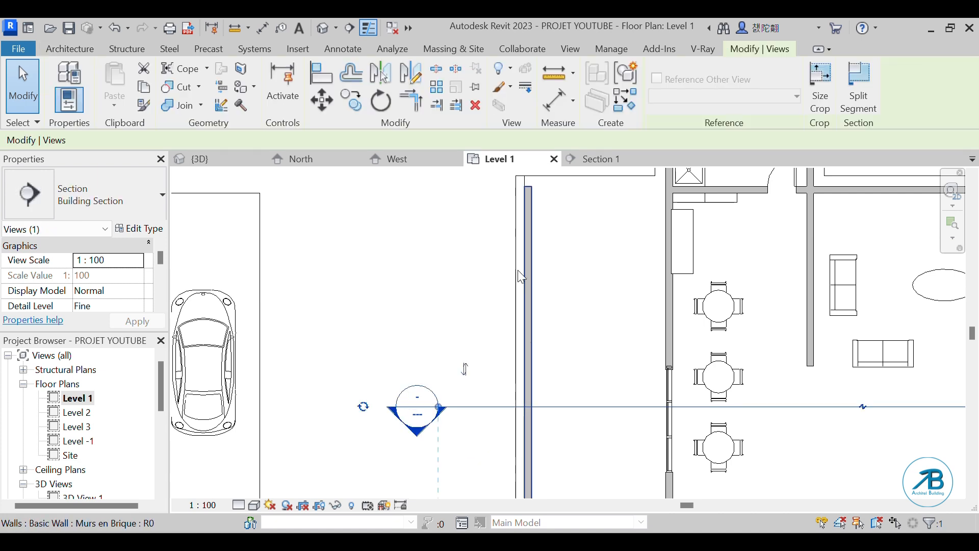
click(608, 159)
click(900, 339)
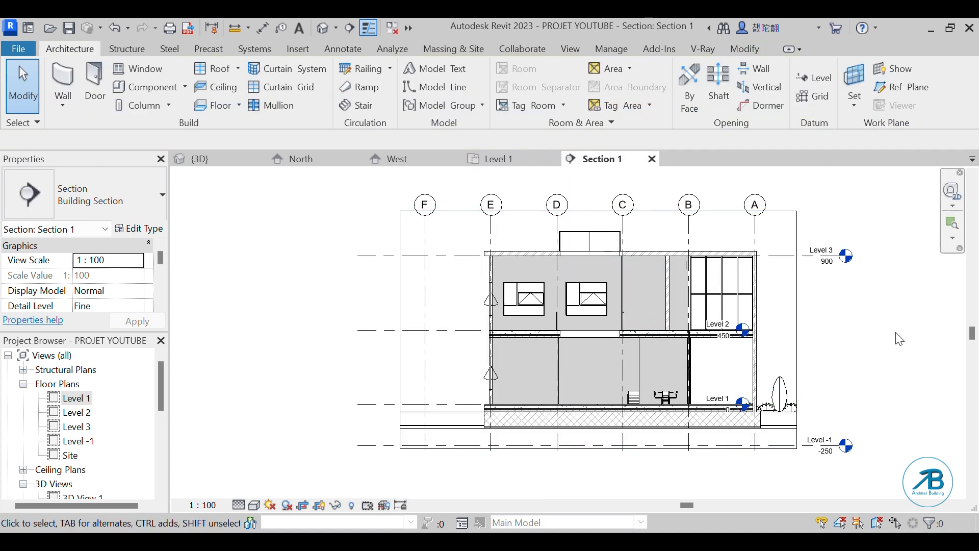
Compare the flipped section with the rooms and furniture on its viewed side of the cut line in the Level 1 plan.
scroll(833, 378, up, 2)
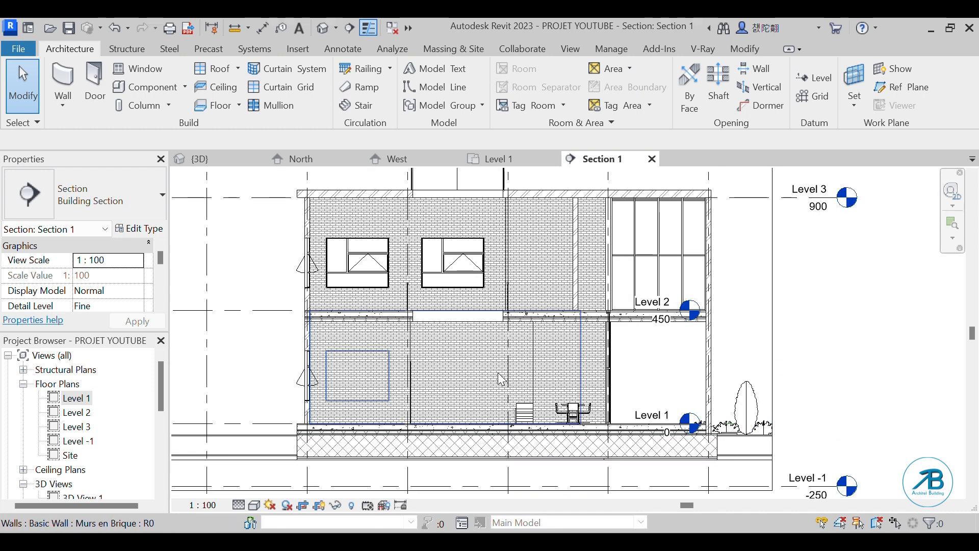
click(516, 158)
scroll(472, 275, down, 4)
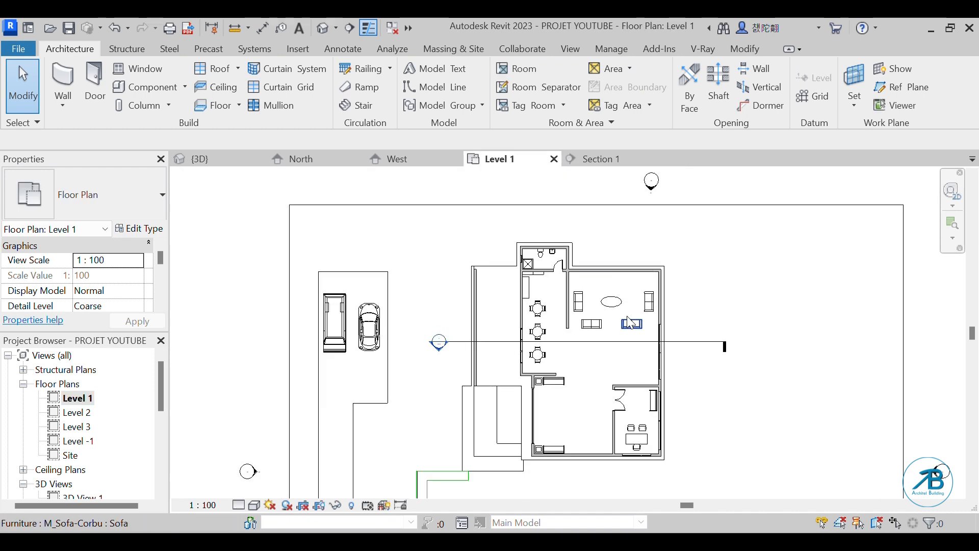
scroll(556, 326, down, 3)
scroll(549, 344, up, 3)
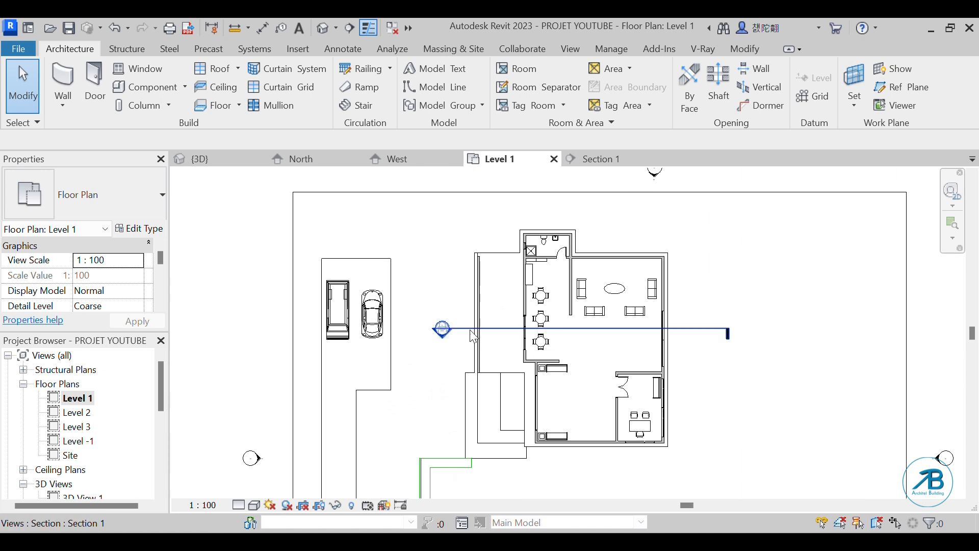
scroll(470, 333, up, 2)
scroll(535, 449, up, 1)
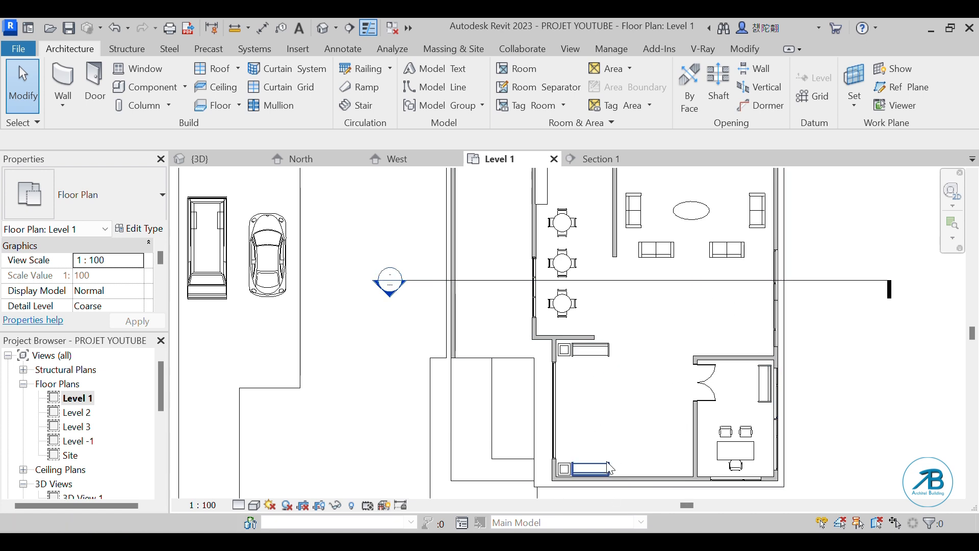
click(587, 162)
scroll(586, 425, up, 3)
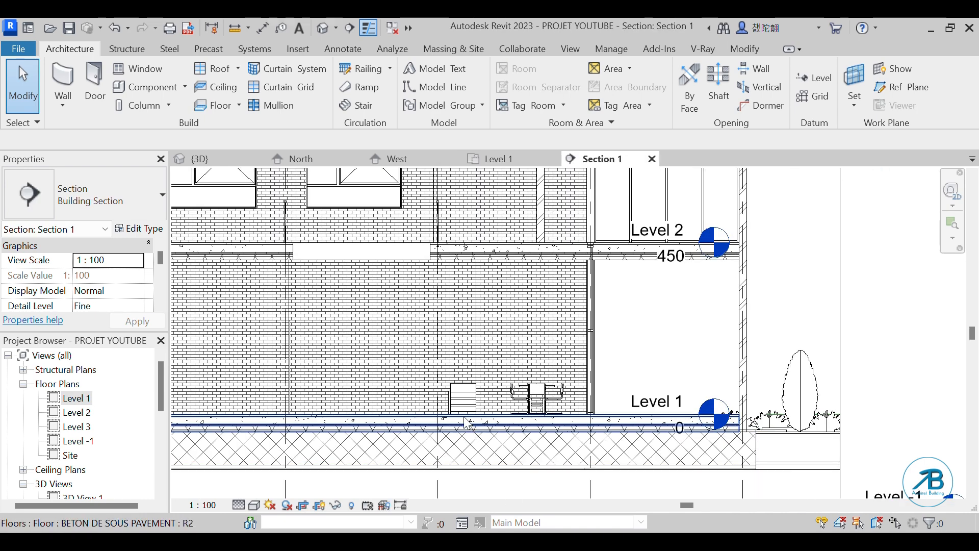
scroll(713, 449, down, 4)
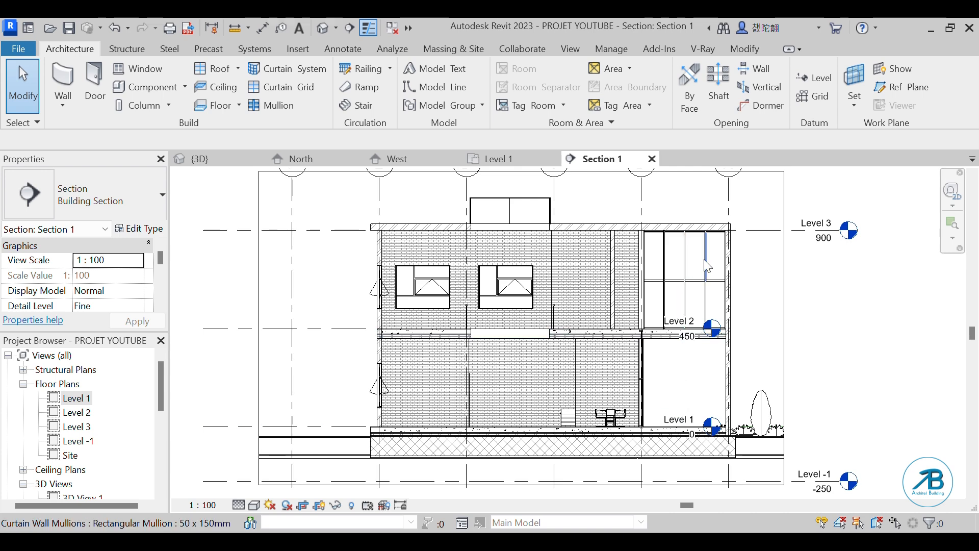
scroll(610, 421, up, 6)
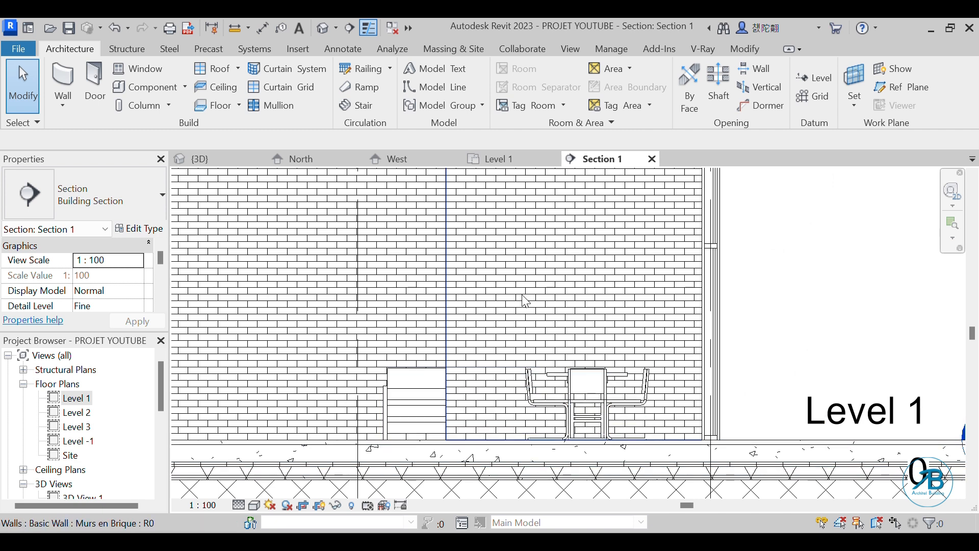
Check the dining table beside the cut line in the Level 1 plan and inspect the section's lower and upper floors again.
click(523, 160)
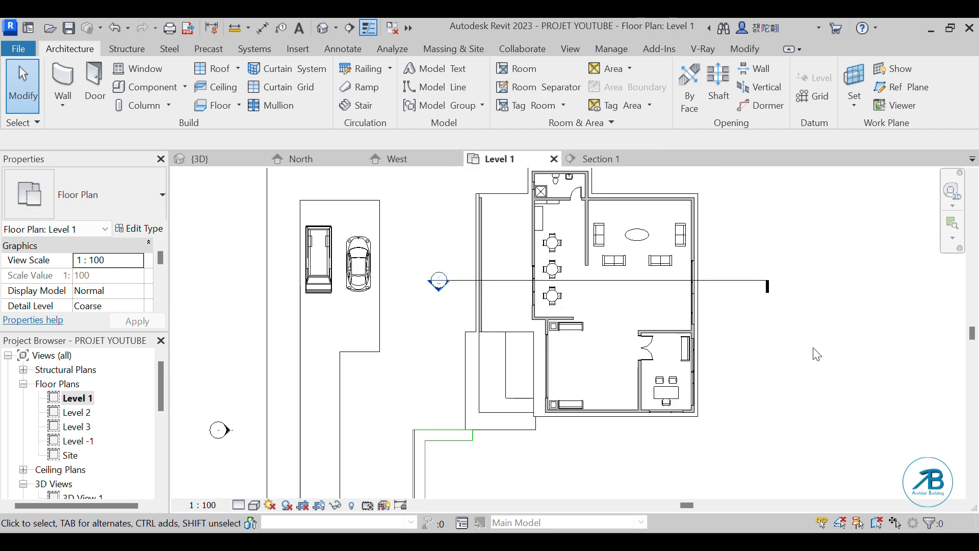
scroll(555, 295, up, 4)
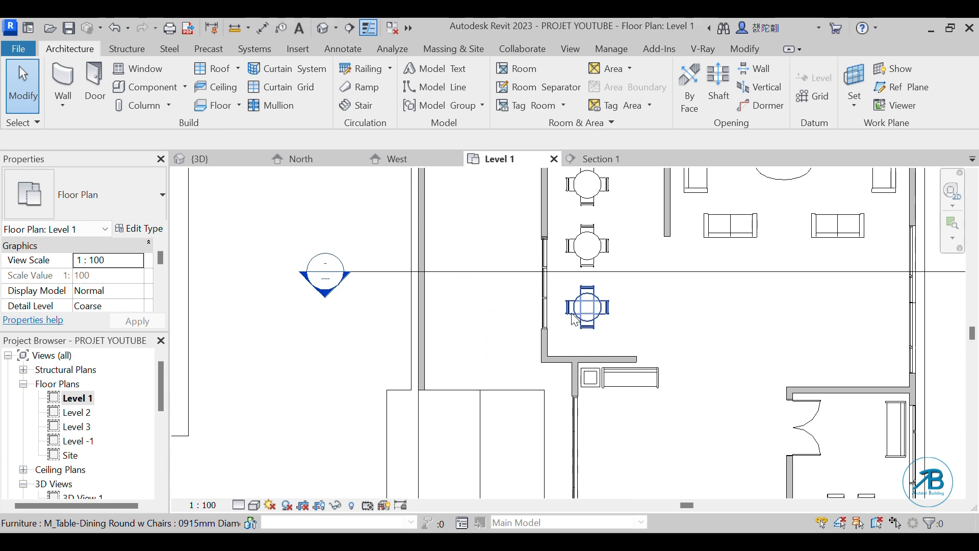
scroll(574, 319, down, 5)
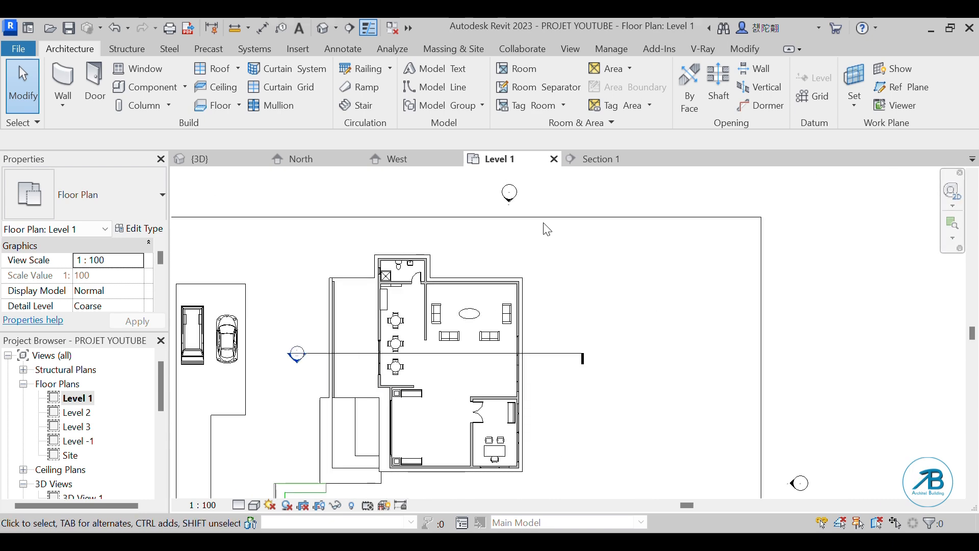
click(599, 159)
scroll(571, 451, down, 5)
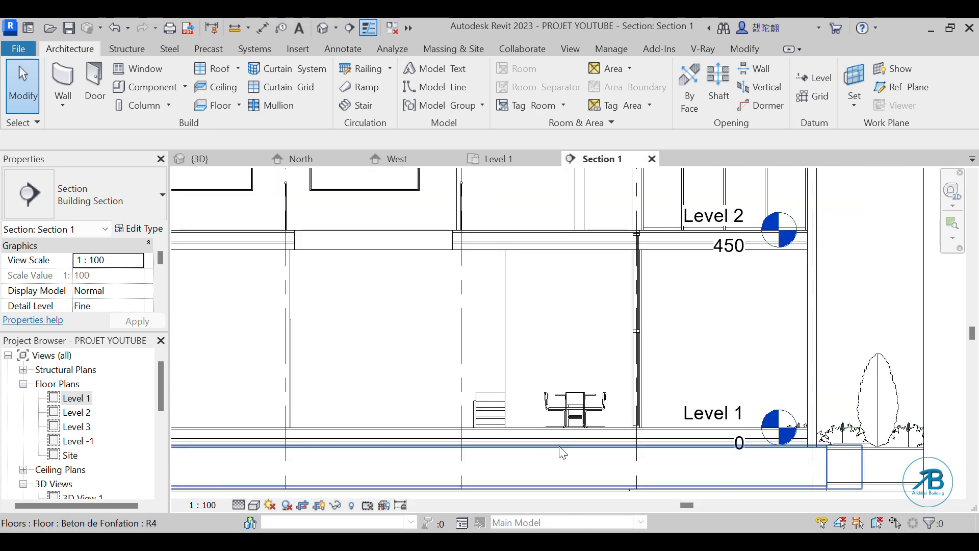
scroll(580, 452, down, 2)
scroll(357, 245, up, 5)
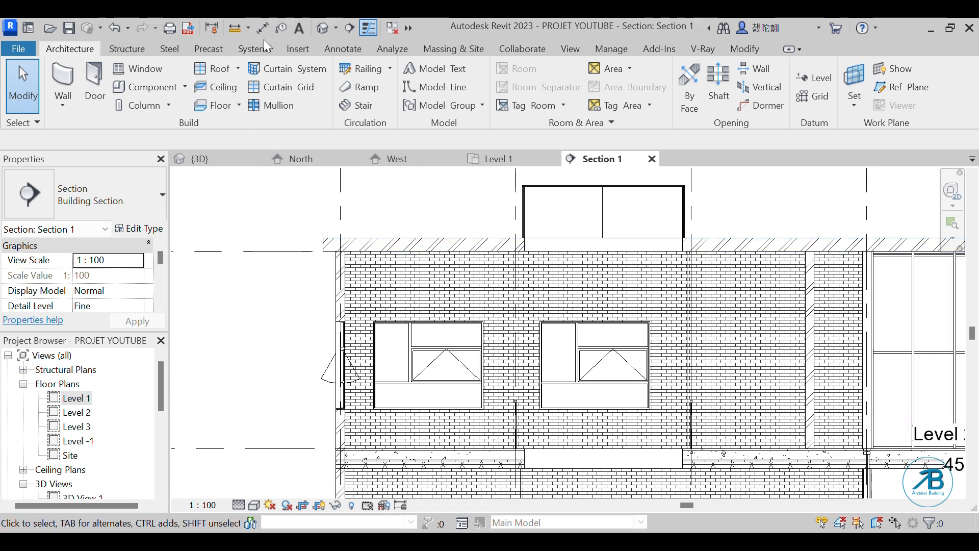
Try to place an aligned dimension across the opening in the Level 2 floor slab, between its two cut edges.
click(357, 49)
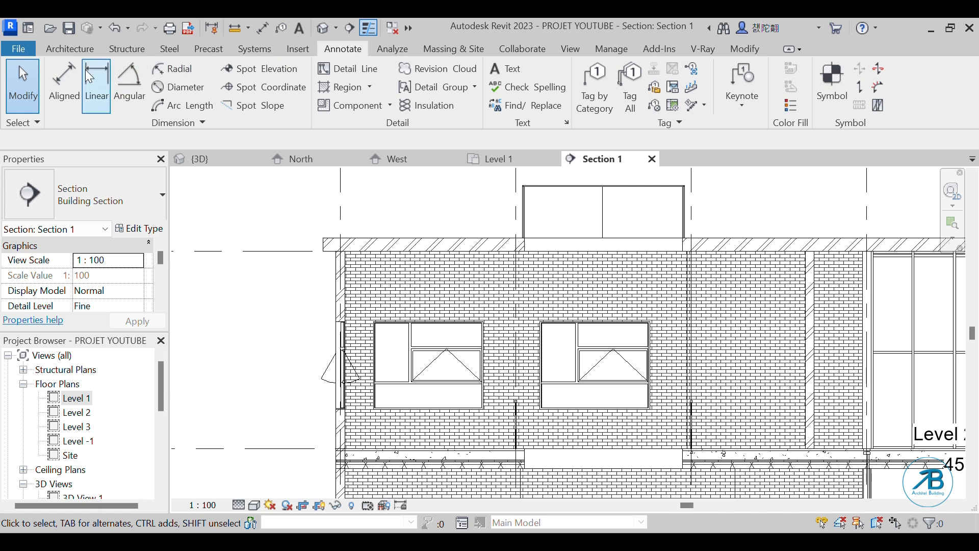
click(97, 82)
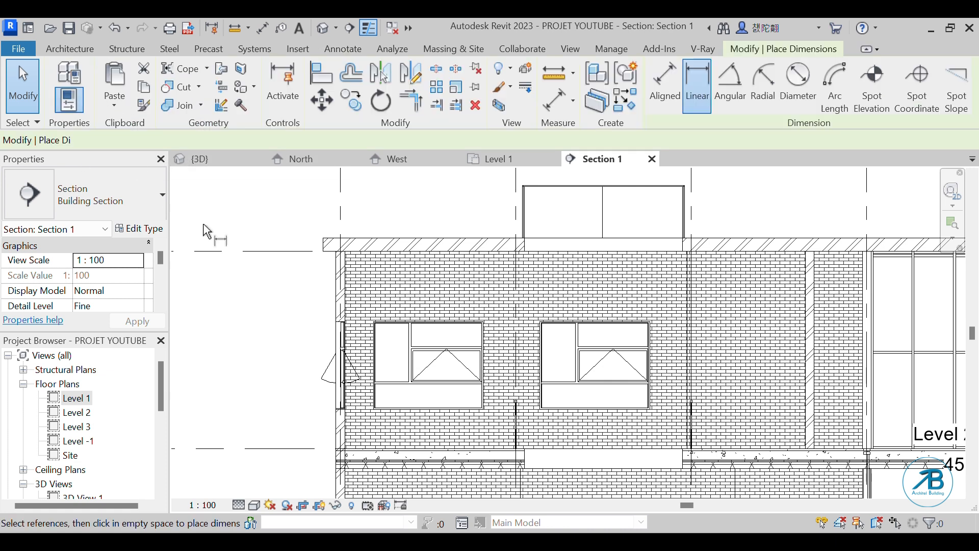
scroll(206, 235, down, 2)
scroll(454, 327, up, 6)
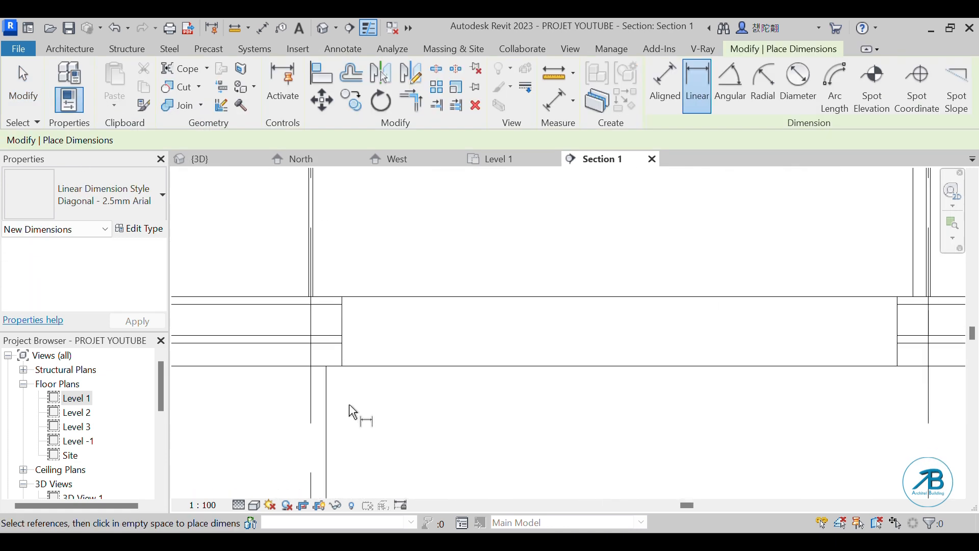
scroll(344, 349, up, 3)
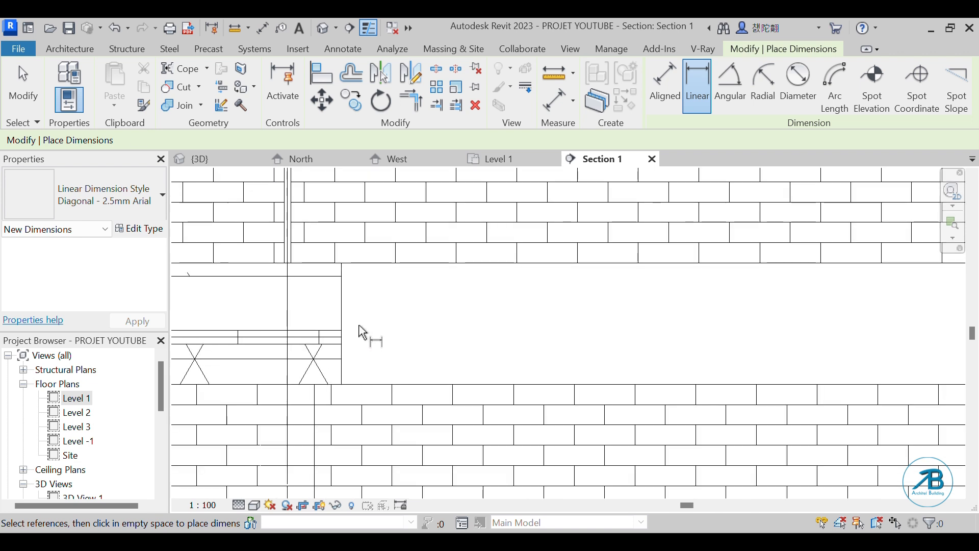
click(676, 96)
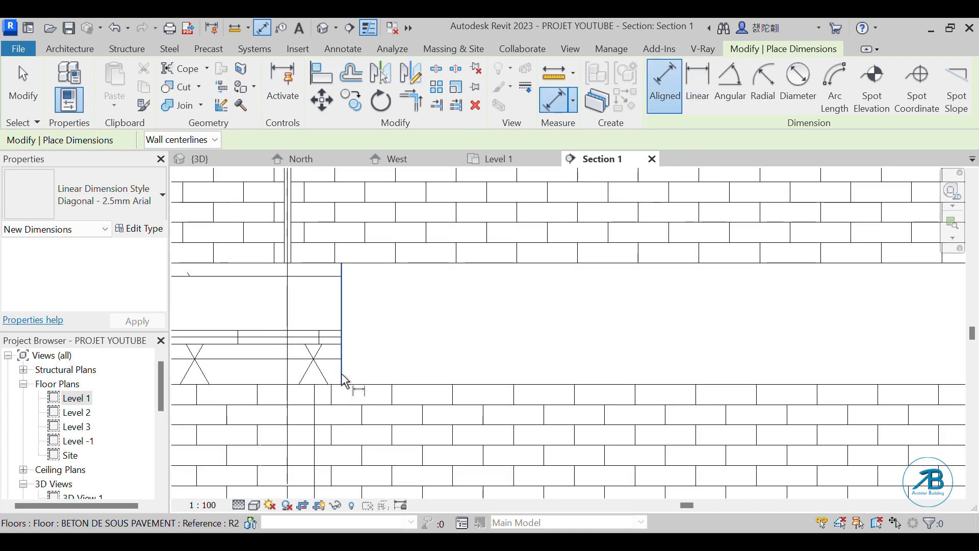
scroll(343, 377, up, 3)
scroll(343, 380, down, 3)
scroll(651, 365, up, 3)
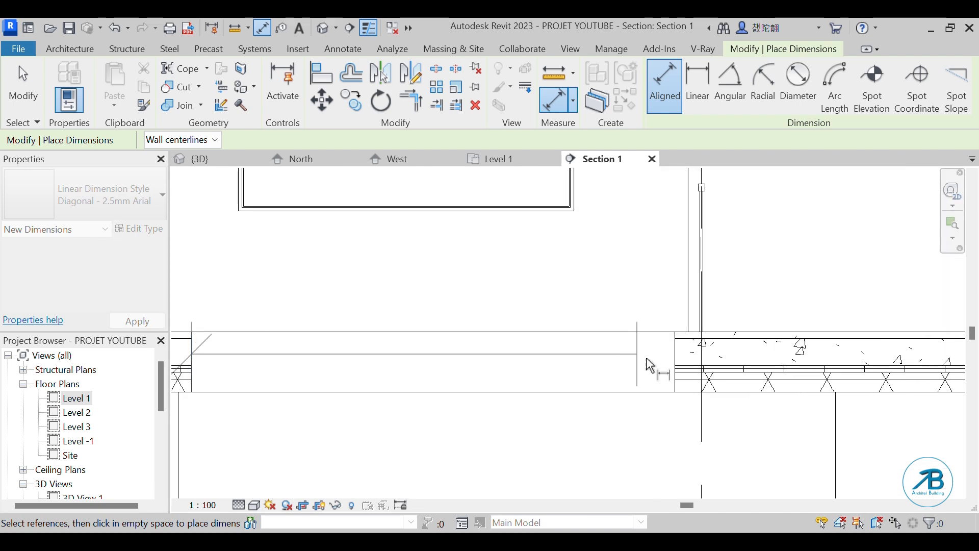
click(676, 356)
scroll(676, 356, down, 4)
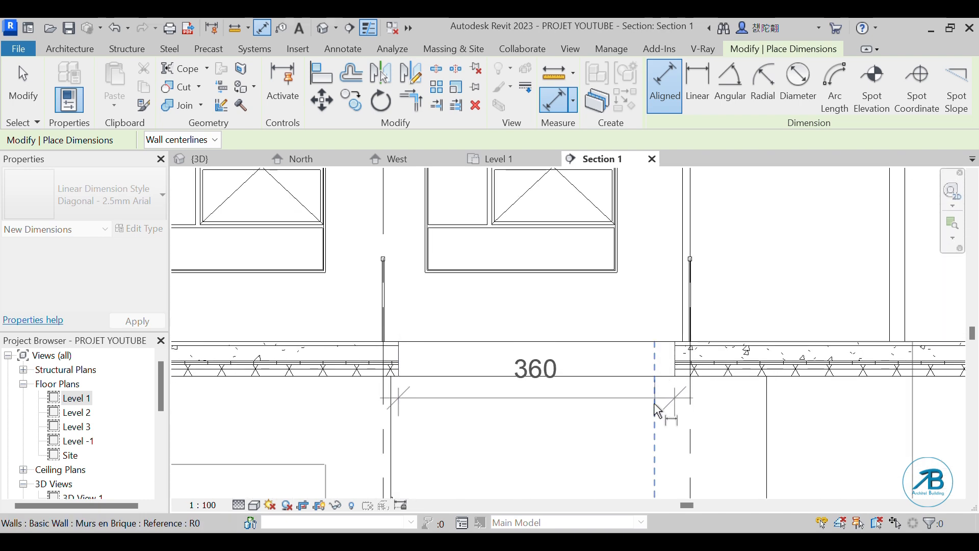
scroll(663, 433, down, 4)
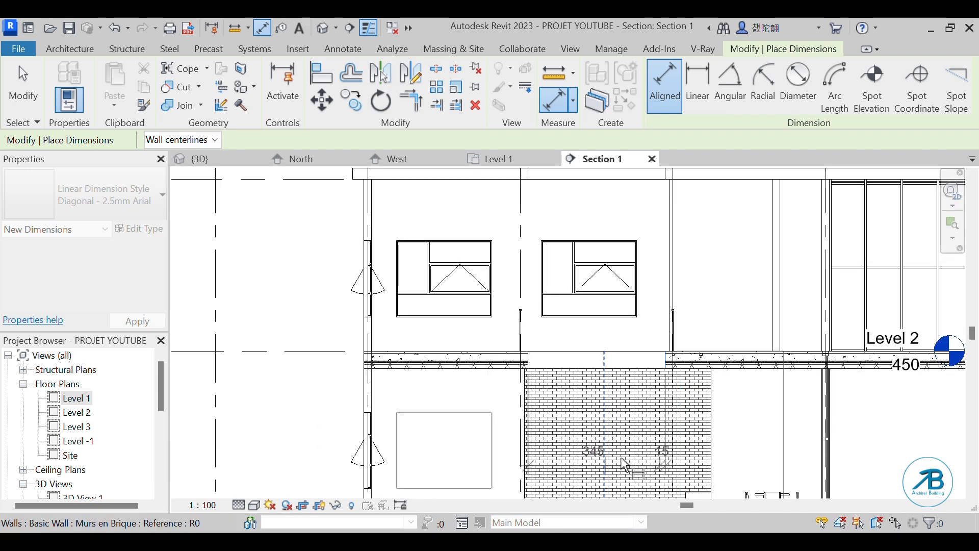
scroll(633, 457, up, 5)
scroll(582, 384, up, 1)
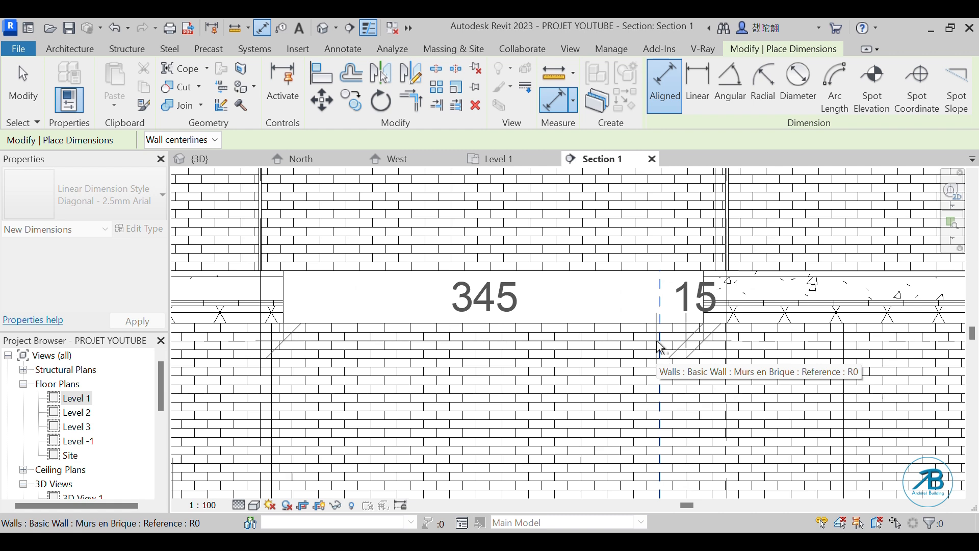
key(Escape)
Retry the aligned dimension across the Level 2 slab opening, with the dimension line below the slab.
click(342, 309)
scroll(341, 309, down, 4)
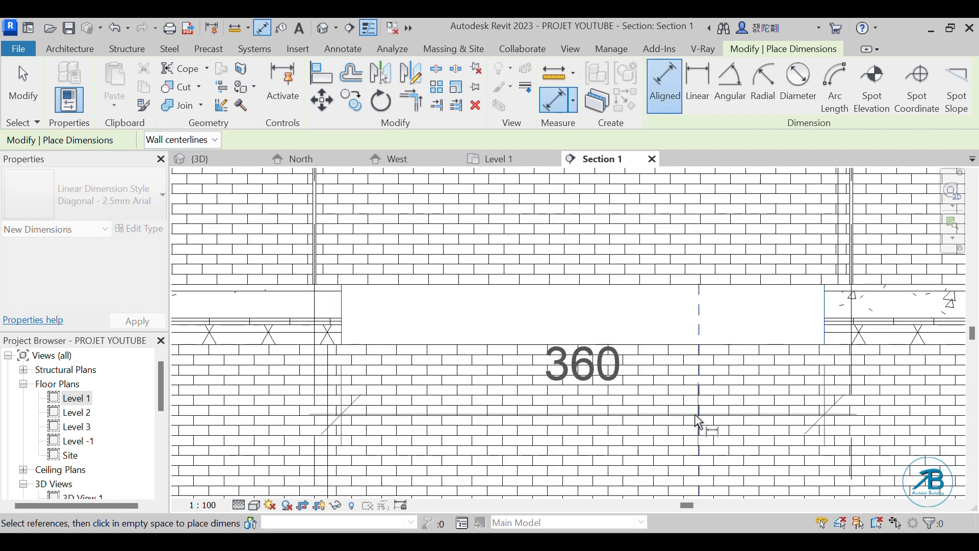
click(593, 453)
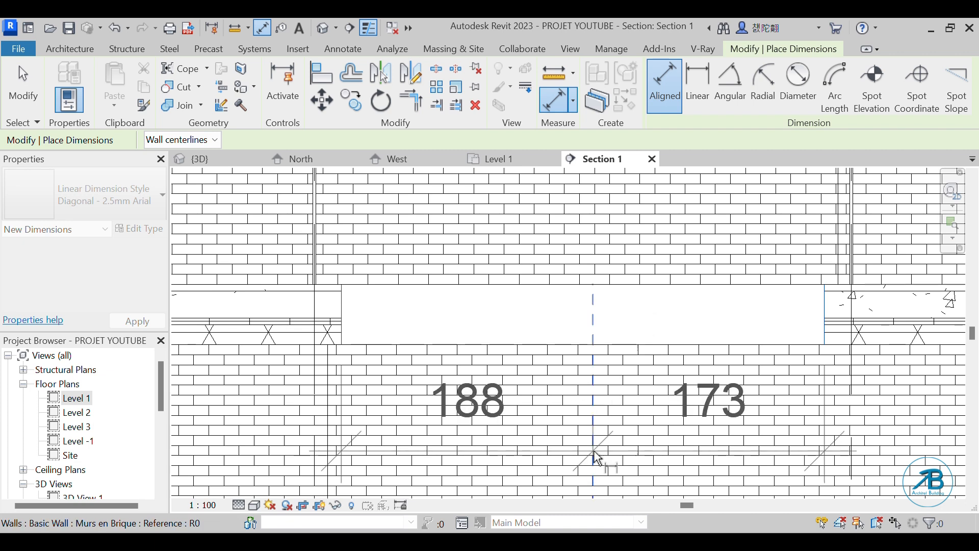
scroll(592, 457, down, 2)
key(Escape)
scroll(551, 332, up, 4)
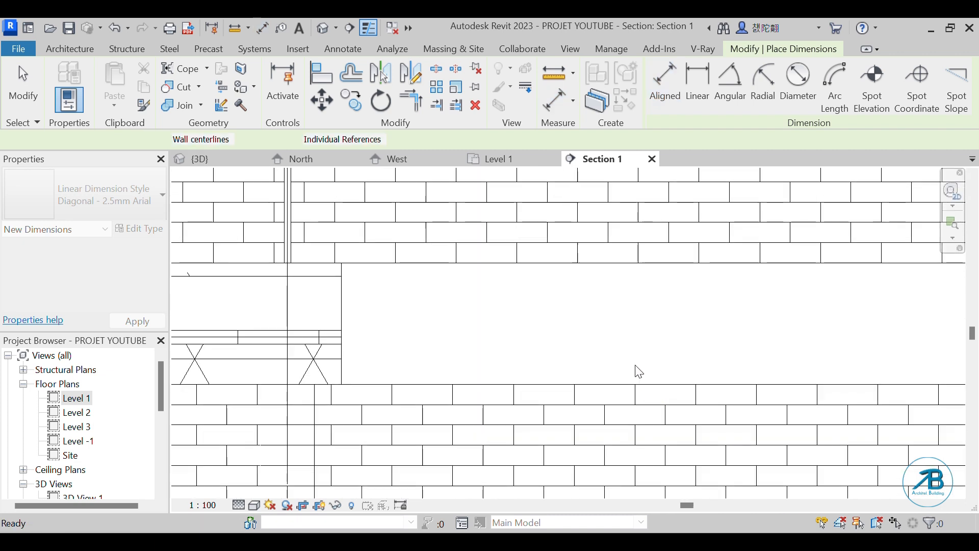
Try once more to dimension between the Level 2 slab opening's two cut edges, with the dimension line over the lower brick wall.
click(340, 295)
scroll(340, 295, down, 2)
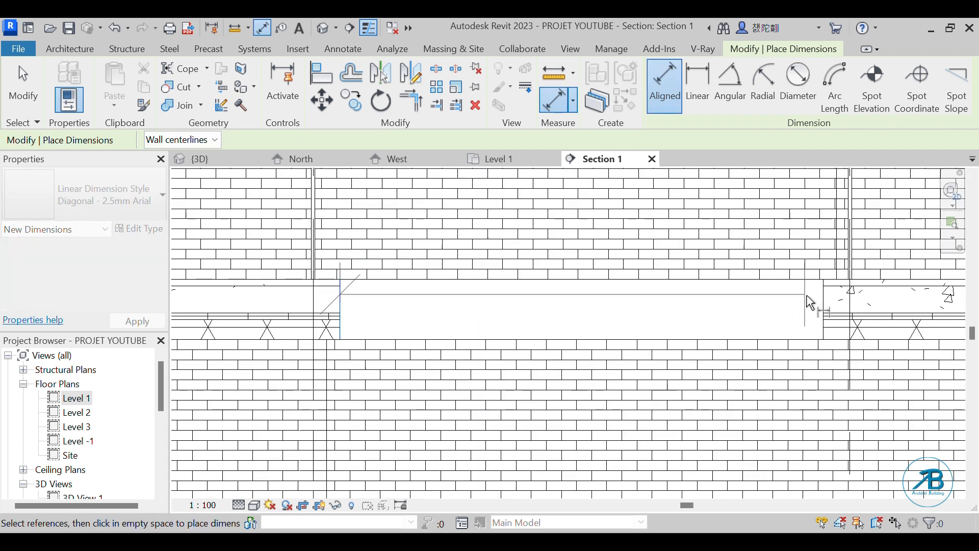
scroll(722, 321, down, 2)
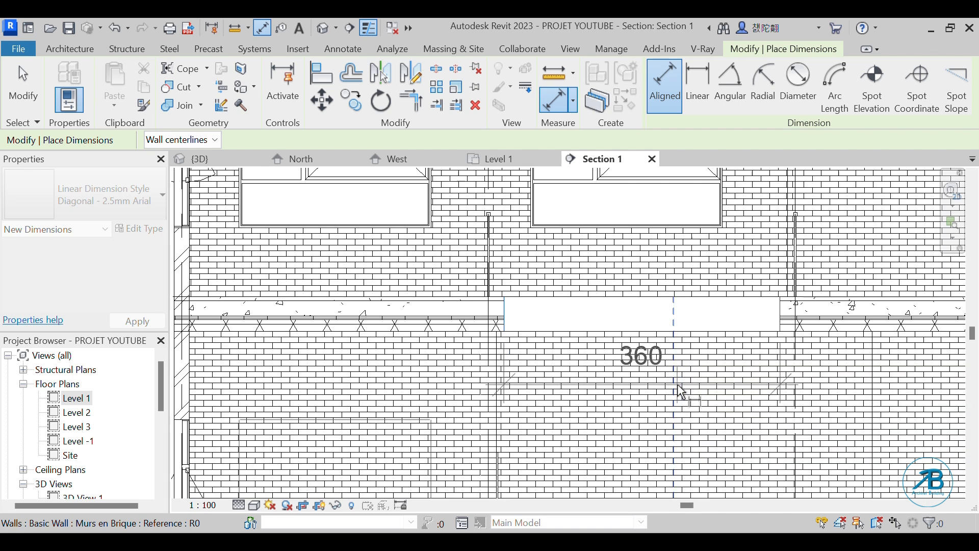
scroll(682, 392, up, 3)
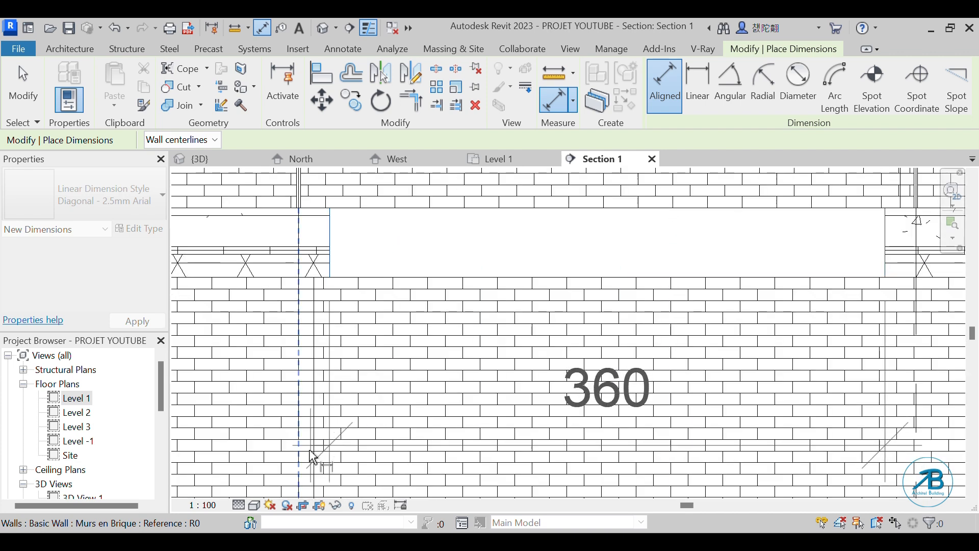
Set the section's detail level to Coarse and select both edges of the Level 2 slab opening for an aligned dimension.
click(238, 505)
click(258, 457)
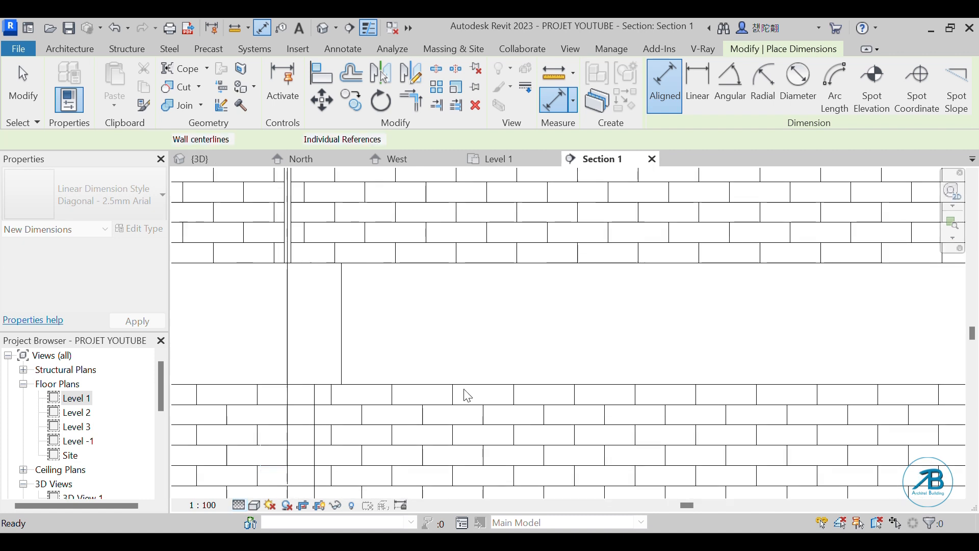
scroll(500, 366, down, 2)
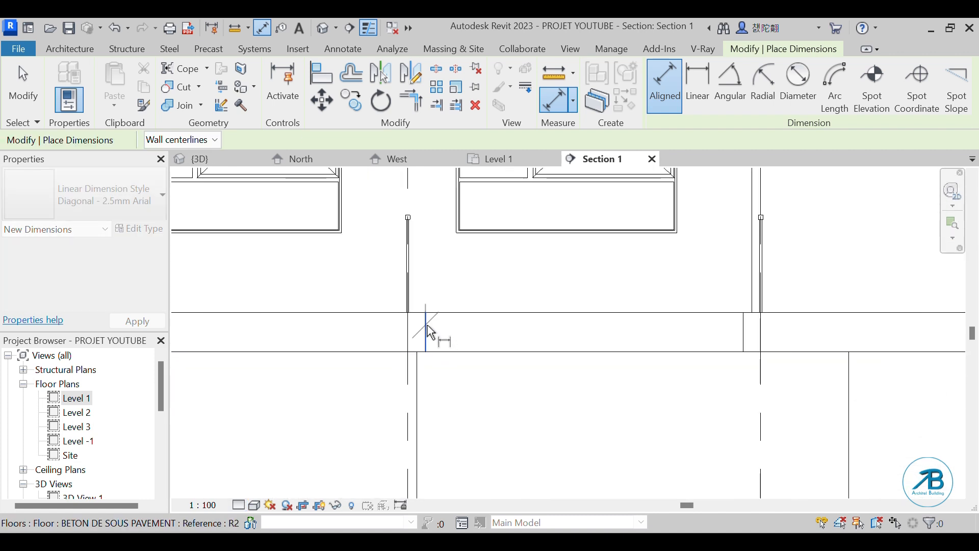
click(428, 330)
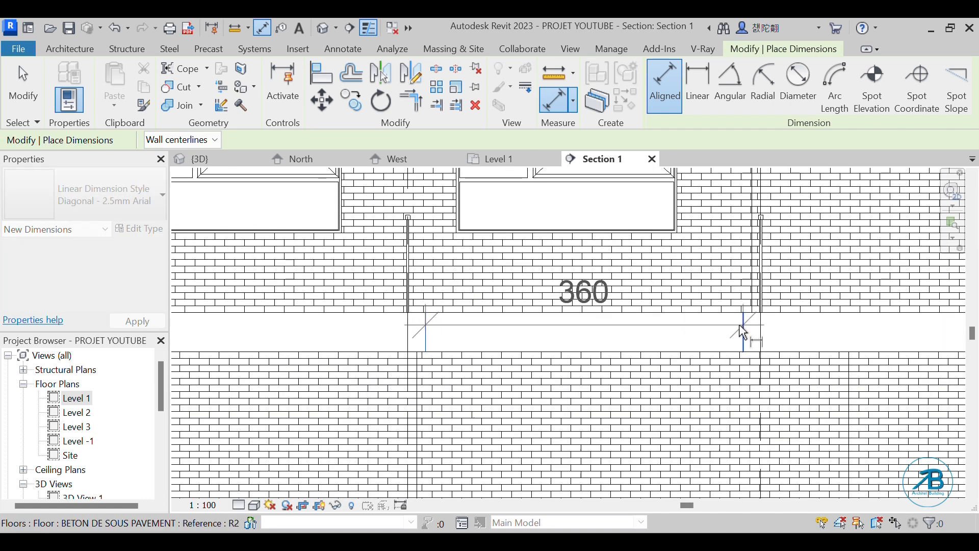
click(741, 326)
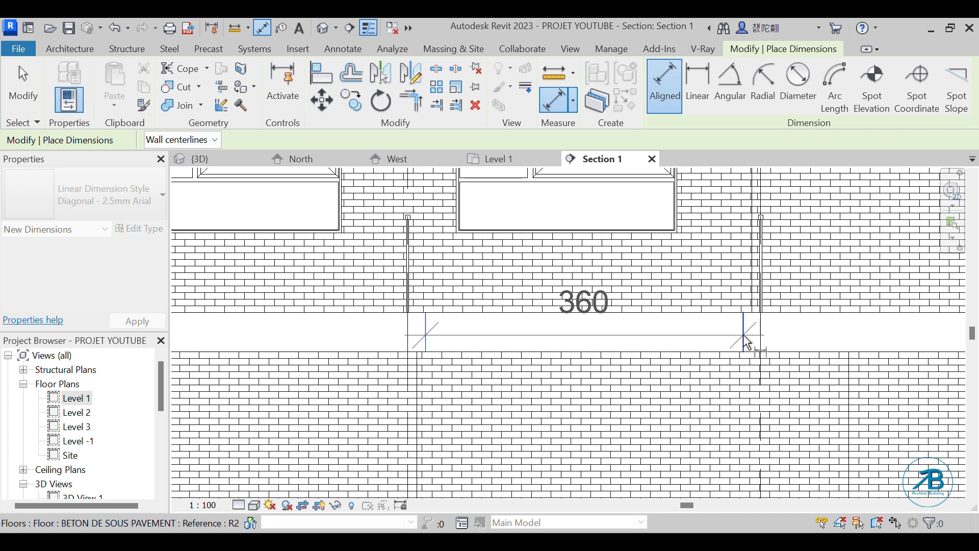
Place the slab opening's dimension line in the empty space beneath the building and finish dimensioning.
right_click(714, 413)
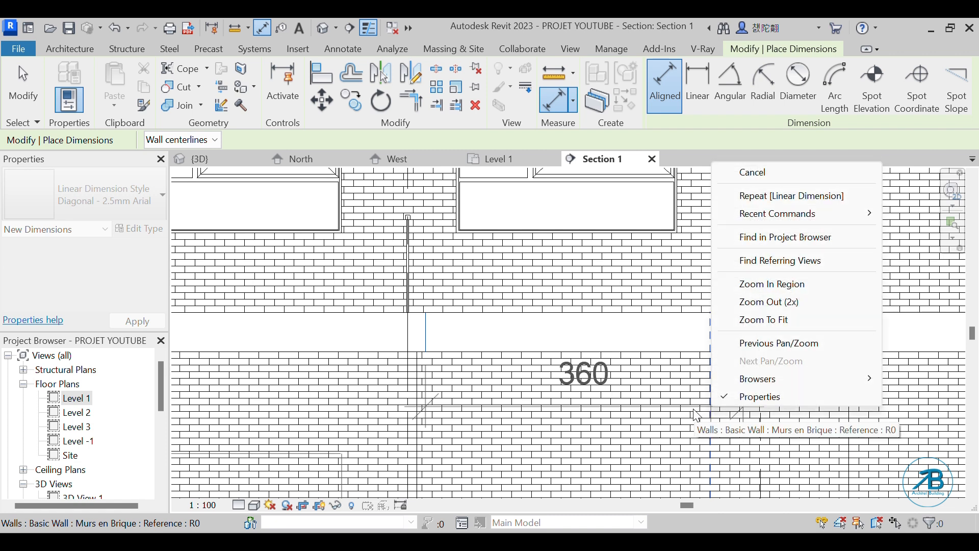
key(Escape)
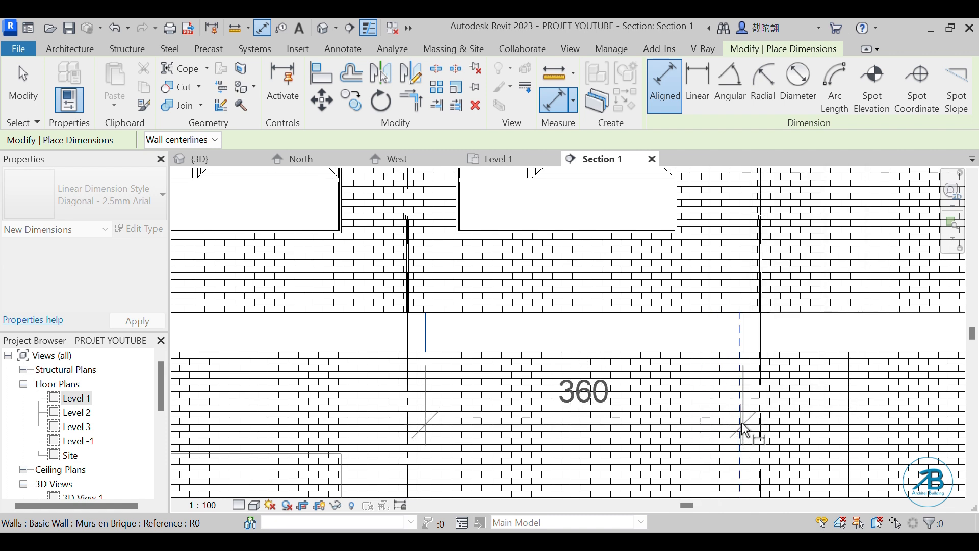
scroll(751, 429, up, 3)
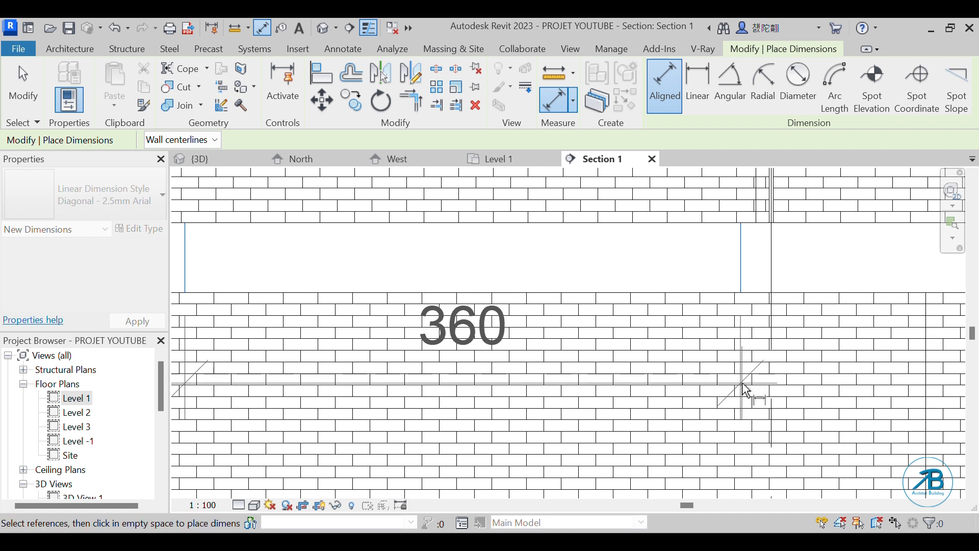
scroll(743, 392, up, 2)
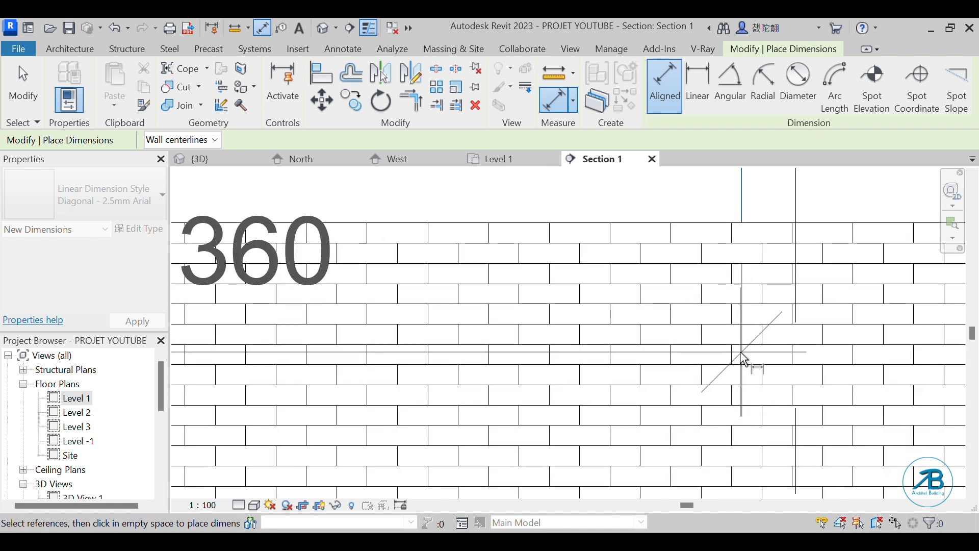
scroll(738, 356, down, 5)
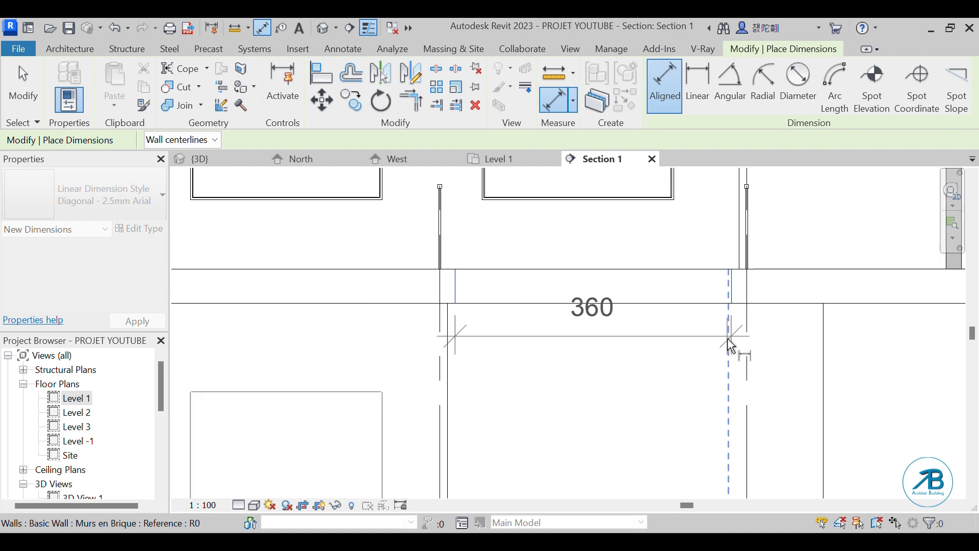
scroll(703, 468, up, 2)
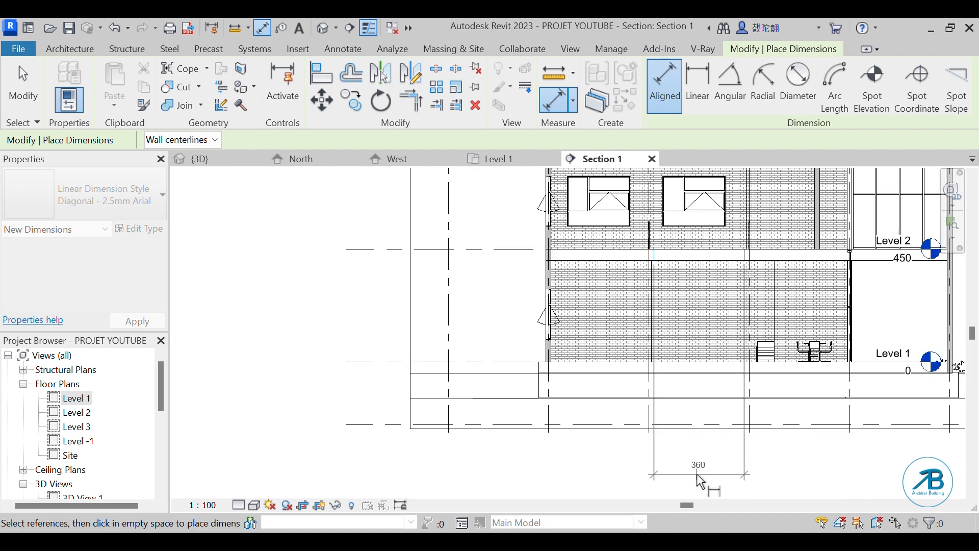
click(714, 479)
scroll(736, 481, up, 2)
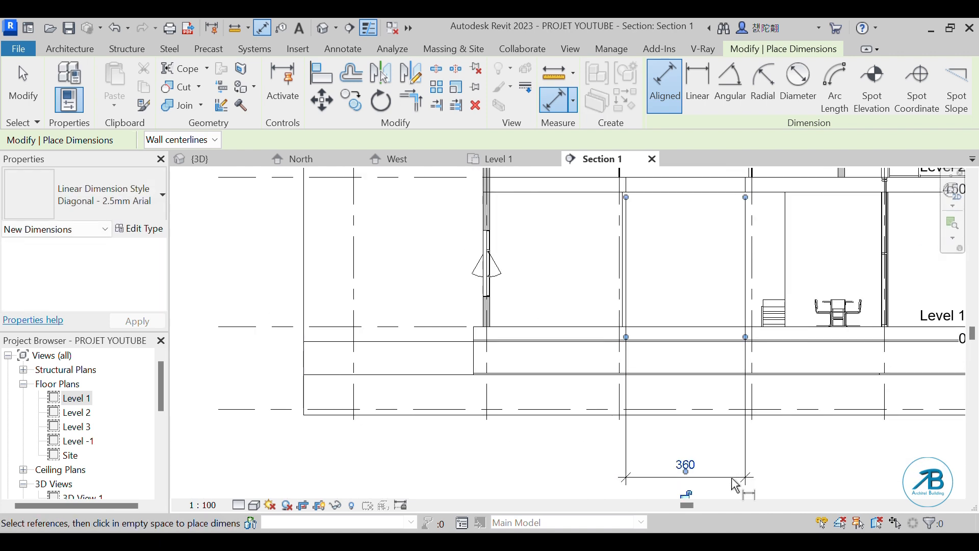
key(Escape)
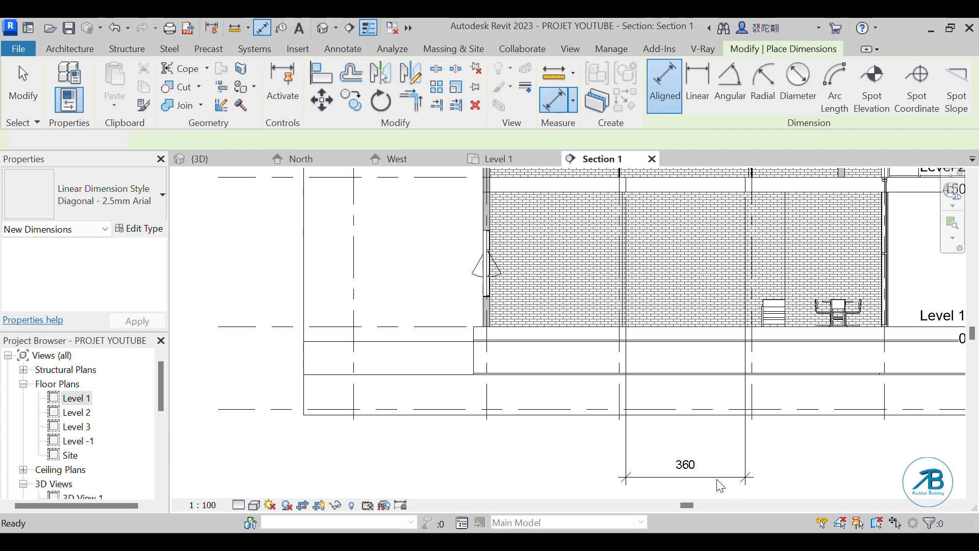
Move the opening's dimension line up to just below the Level 2 floor slab.
click(719, 478)
drag(718, 478, 697, 213)
scroll(706, 245, up, 3)
scroll(681, 347, down, 5)
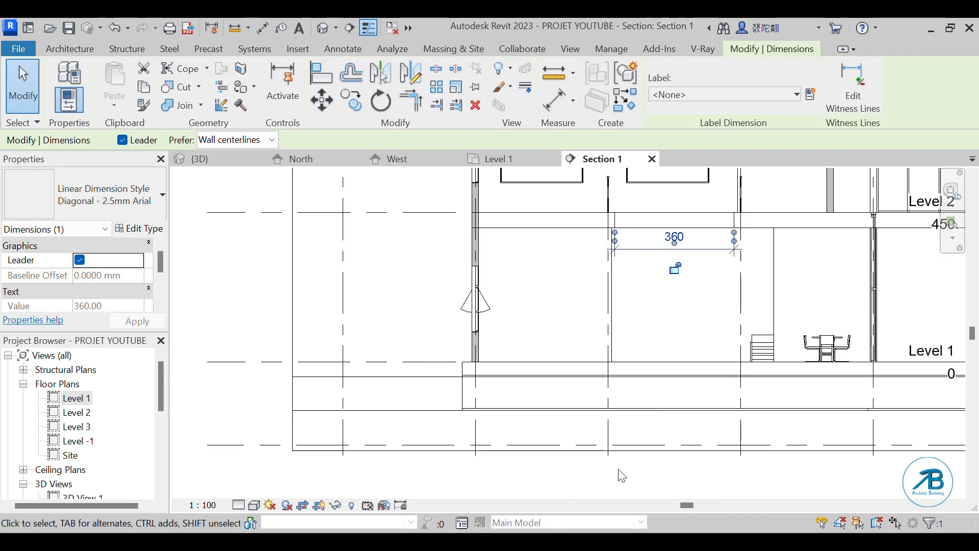
scroll(653, 333, up, 4)
key(Escape)
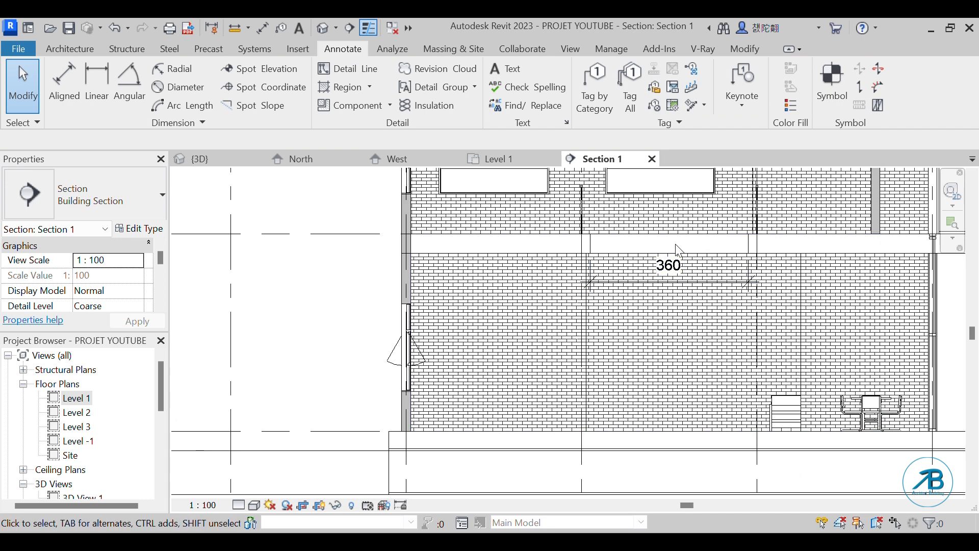
Place a spot elevation with a slanted leader and shoulder on top of the Level 2 floor, between grids C and B.
scroll(615, 296, down, 2)
middle_drag(618, 312, 438, 455)
scroll(469, 402, up, 3)
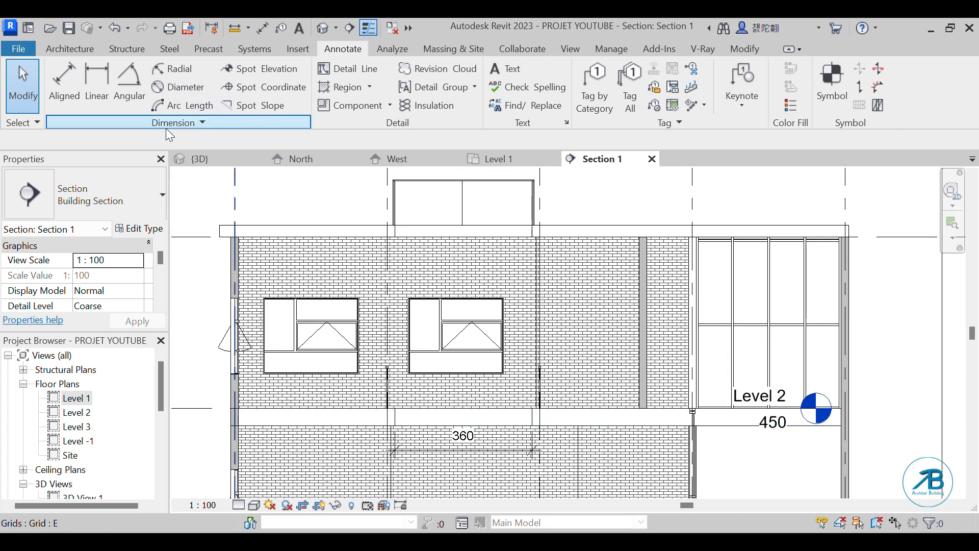
click(282, 69)
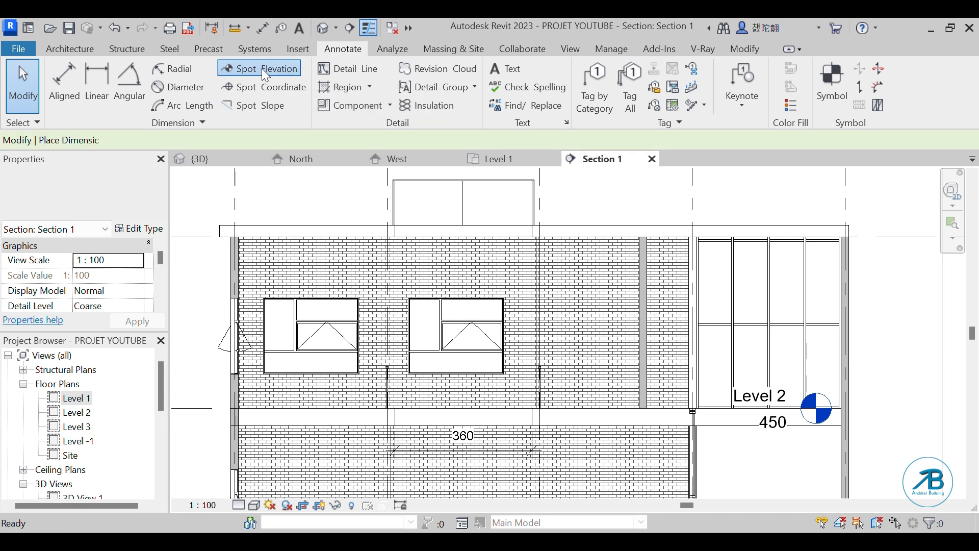
scroll(587, 352, up, 2)
scroll(532, 440, up, 2)
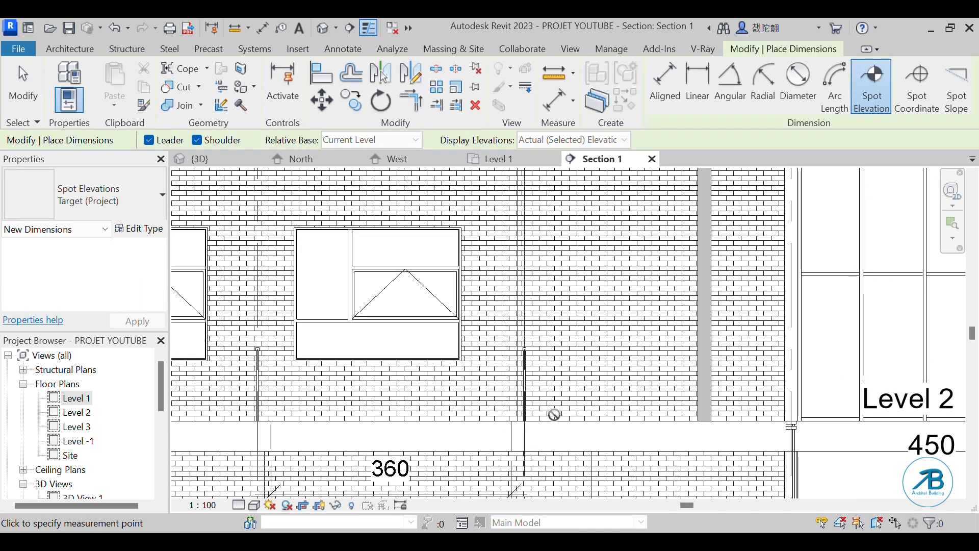
click(556, 420)
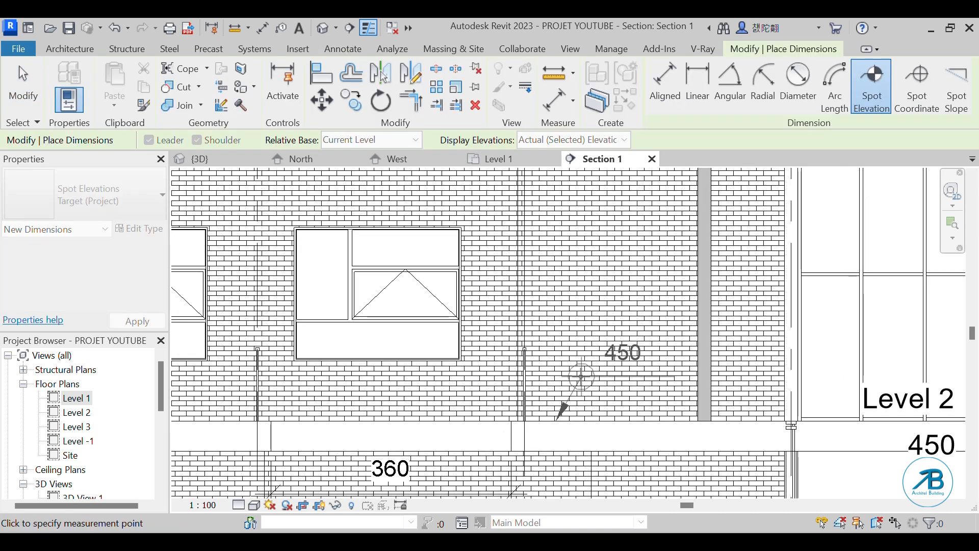
click(582, 377)
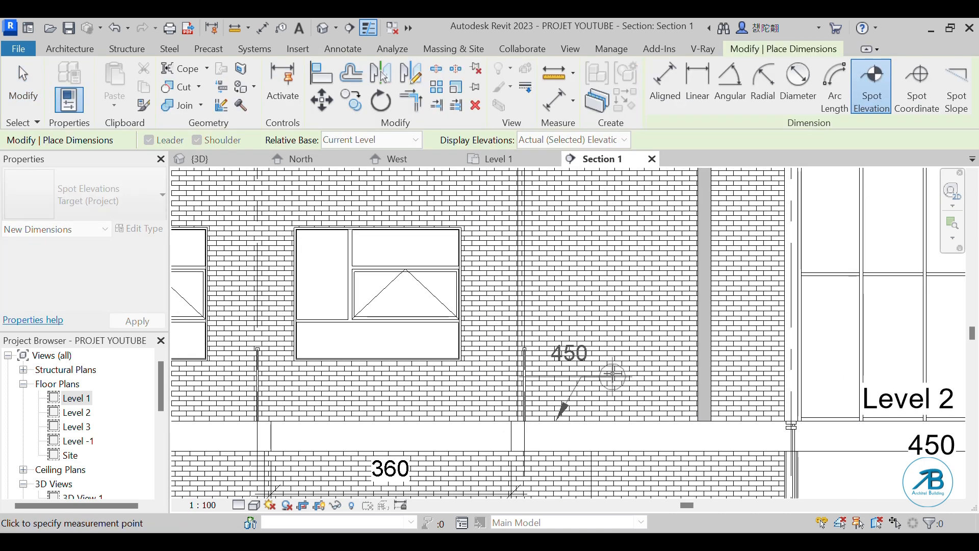
click(668, 376)
Add a spot elevation with a vertical leader on top of the Level 1 floor, between grids D and C.
scroll(682, 328, down, 5)
scroll(578, 424, up, 2)
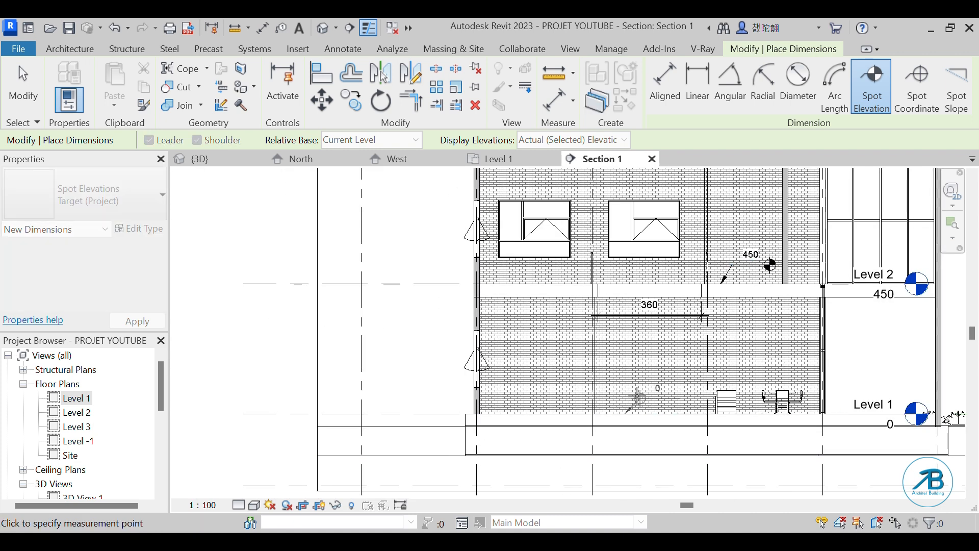
scroll(624, 399, up, 2)
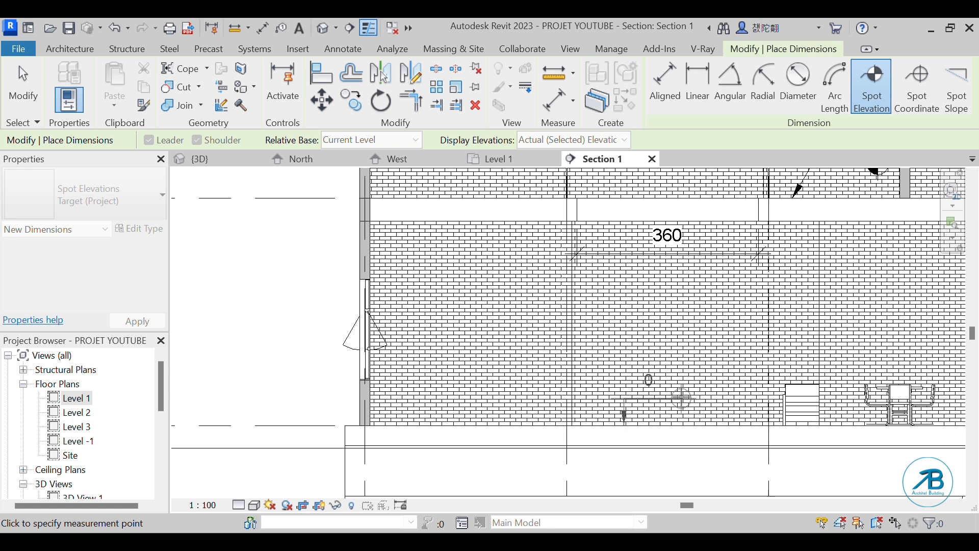
Add a spot elevation to the exterior ground surface between grids F and E, outside the house.
scroll(624, 399, down, 5)
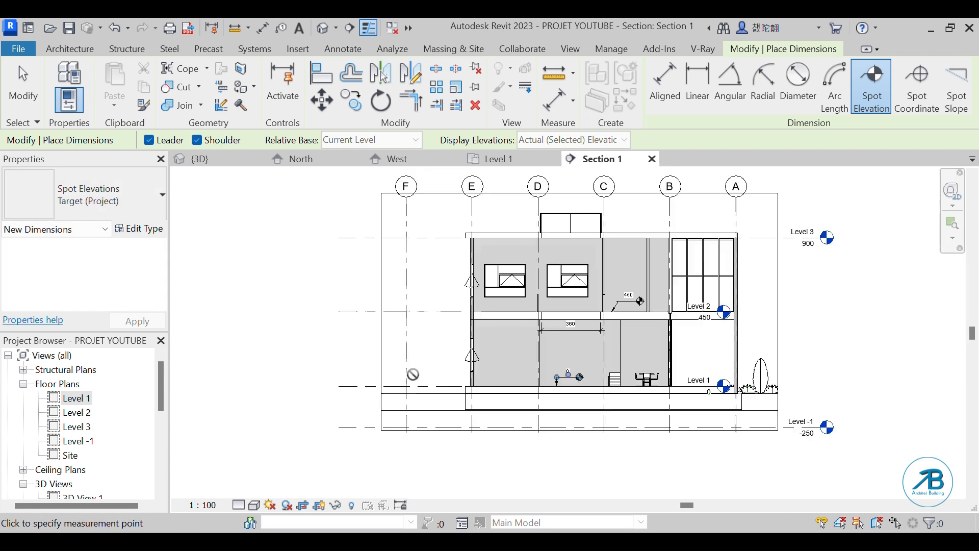
scroll(422, 360, up, 3)
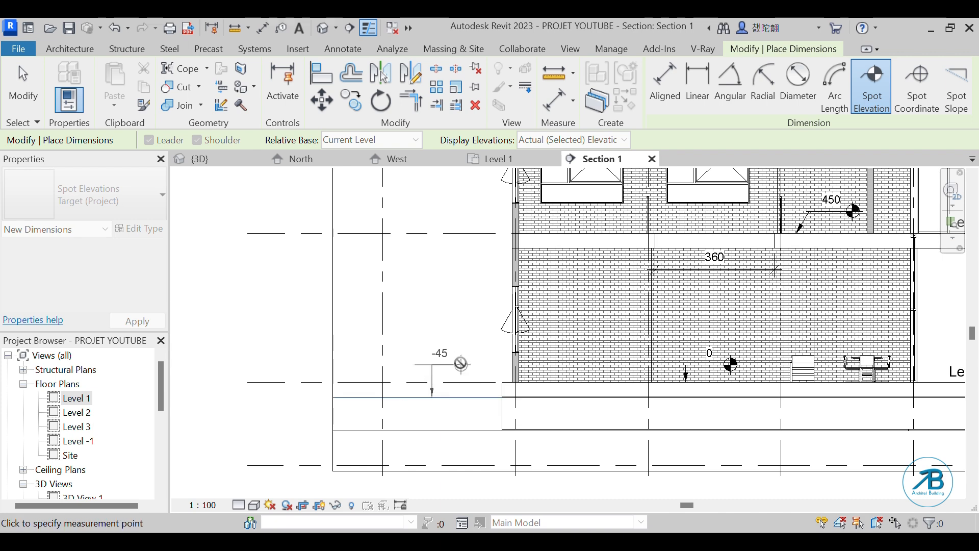
click(460, 363)
scroll(336, 369, down, 2)
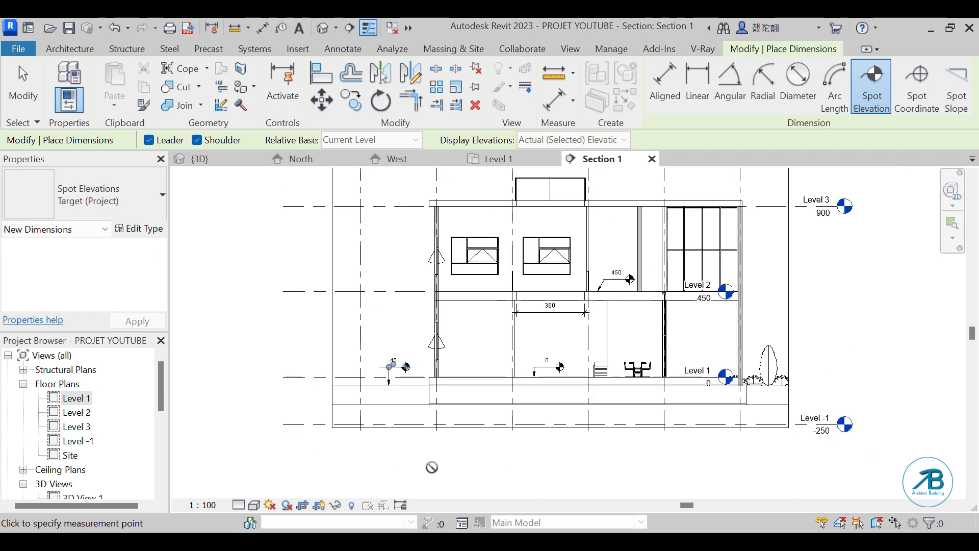
Add a spot elevation to the top of the roof slab between grids B and A.
middle_drag(760, 249, 699, 372)
scroll(658, 323, up, 4)
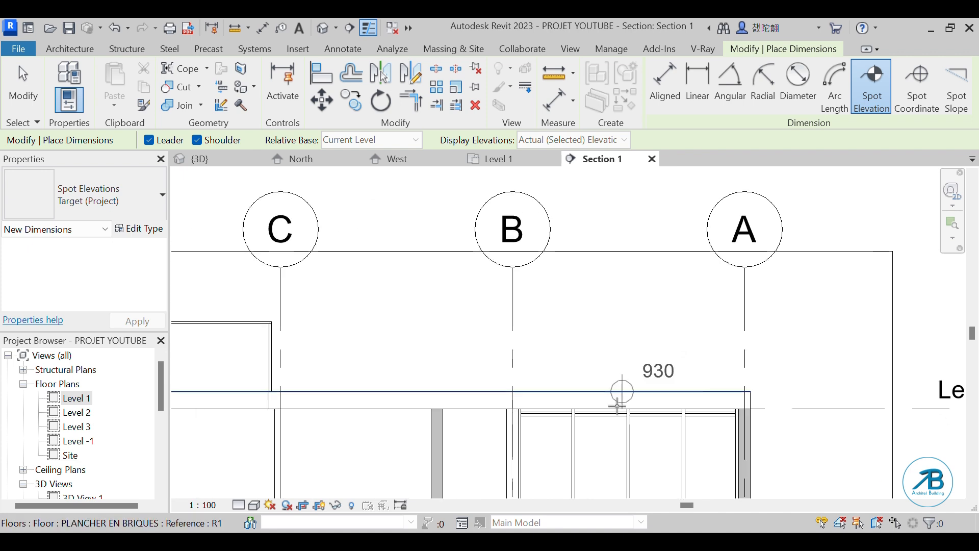
click(617, 391)
click(616, 351)
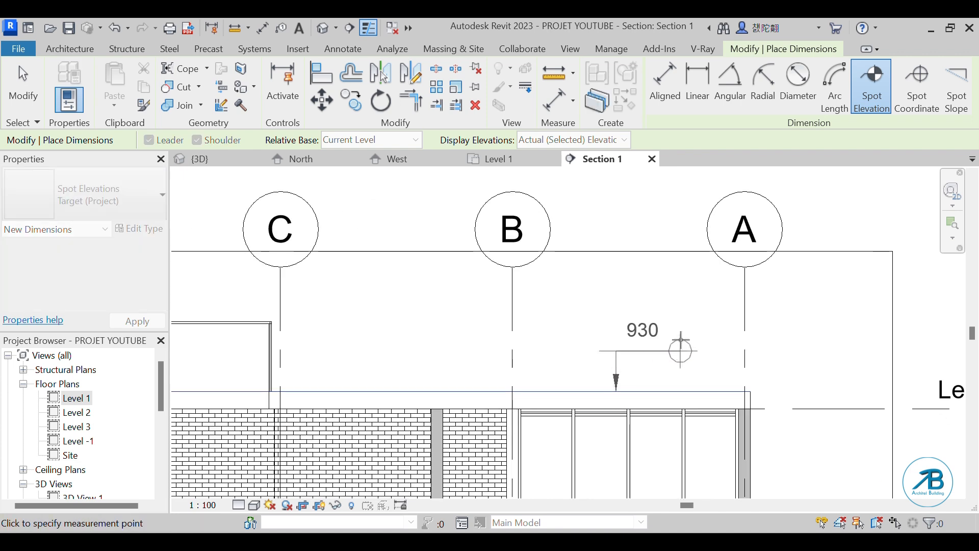
click(702, 350)
Add a spot elevation to the top of the raised rooftop box between grids D and C.
scroll(702, 357, down, 2)
scroll(390, 326, up, 5)
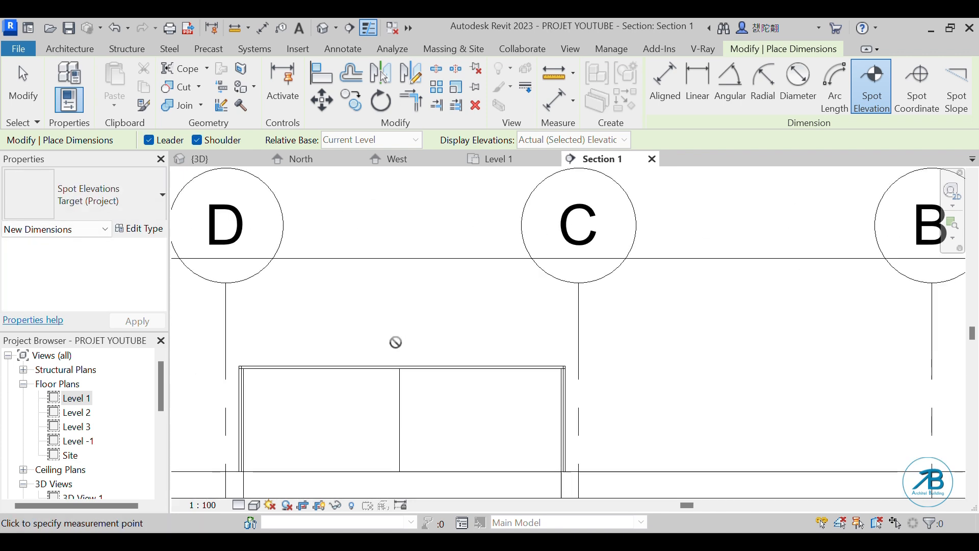
click(383, 365)
click(383, 313)
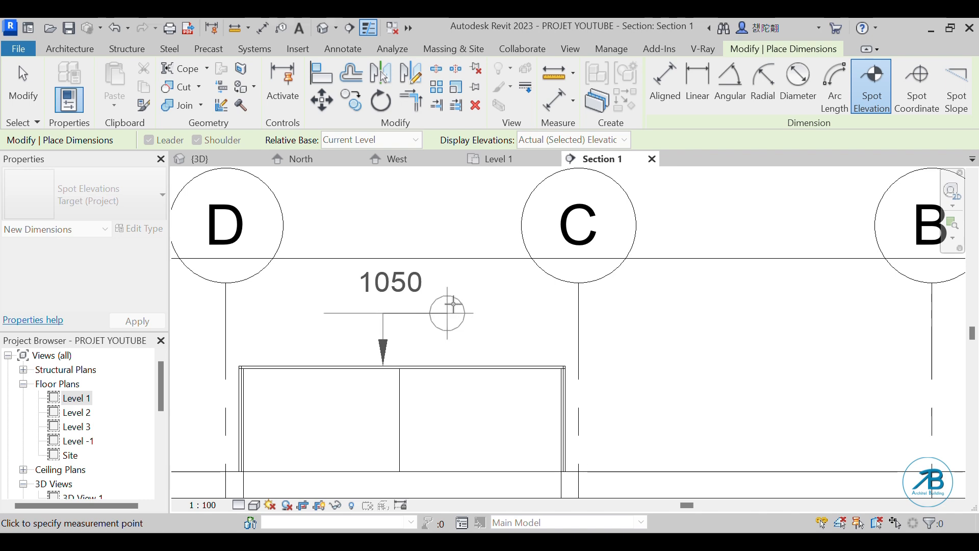
click(471, 309)
scroll(471, 306, down, 5)
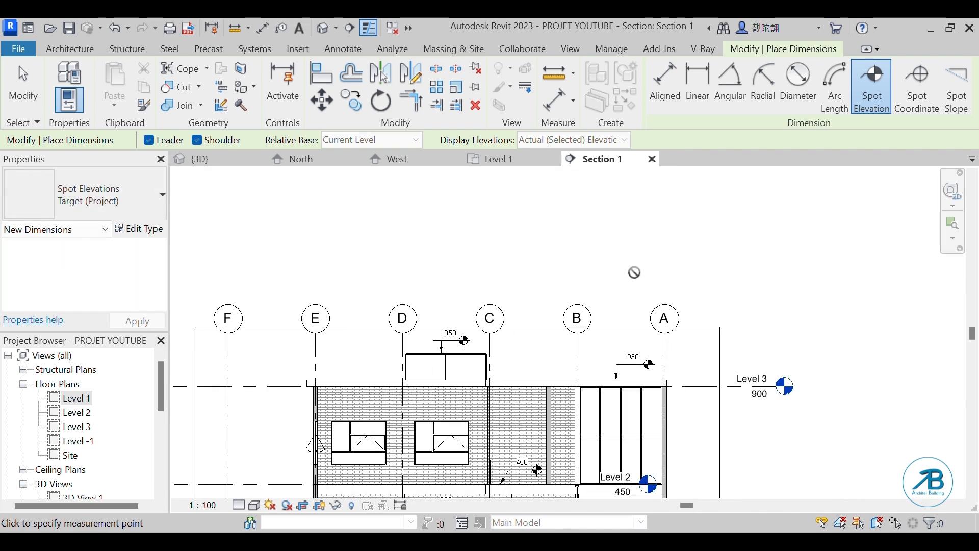
Review the section's floors, foundation and exterior ground for surfaces that still need a spot elevation.
scroll(634, 272, down, 2)
middle_drag(505, 448, 468, 317)
scroll(501, 285, up, 2)
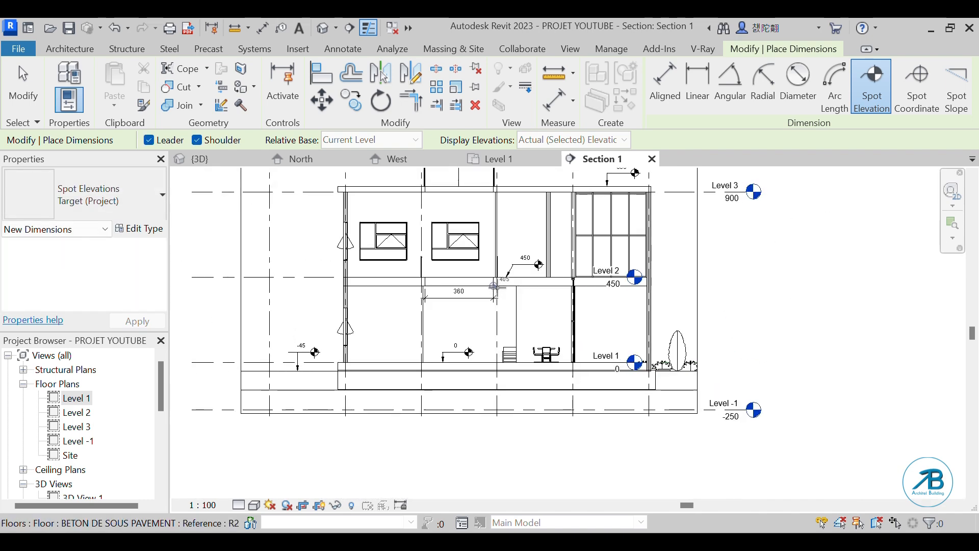
scroll(341, 405, up, 2)
scroll(388, 357, up, 2)
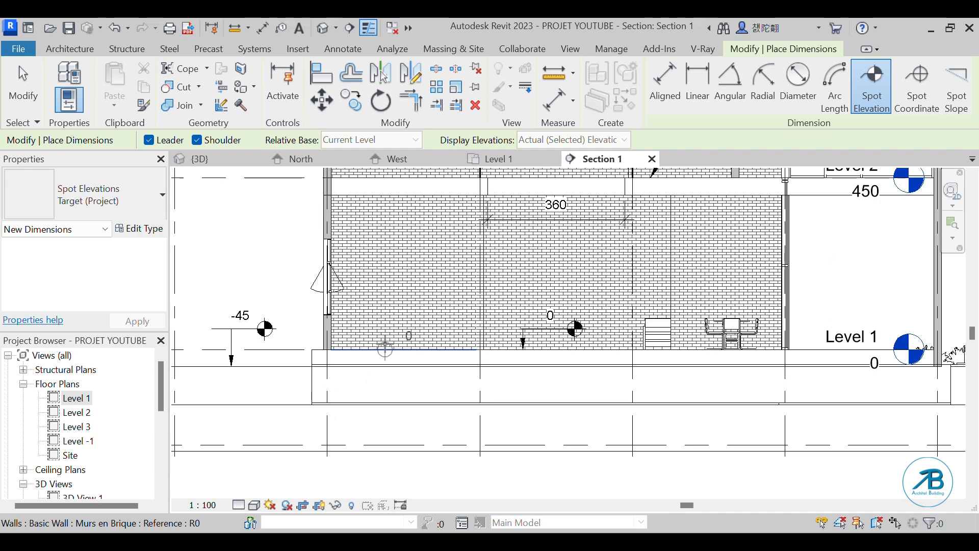
scroll(394, 412, down, 3)
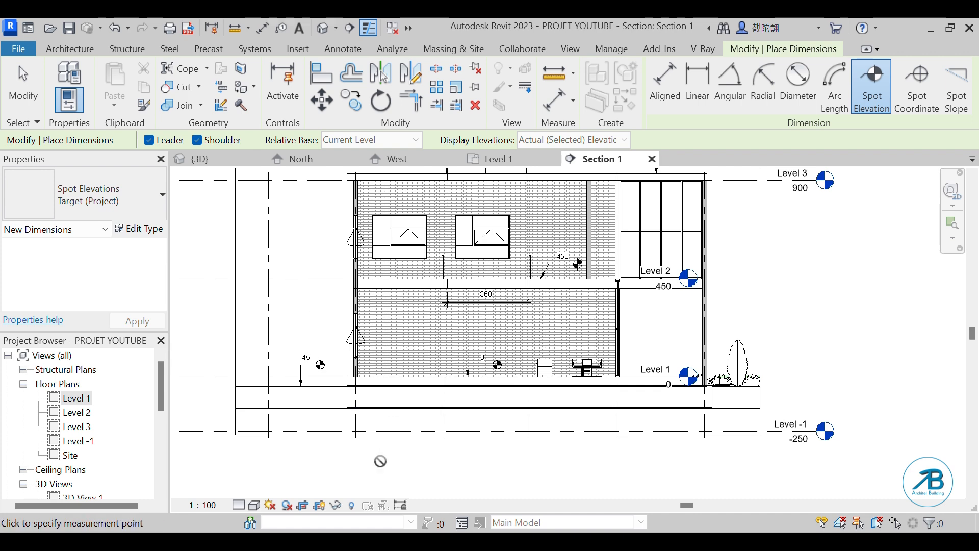
Compare the section's spot elevations with those on the West elevation, and end the Spot Elevation command.
scroll(548, 445, down, 2)
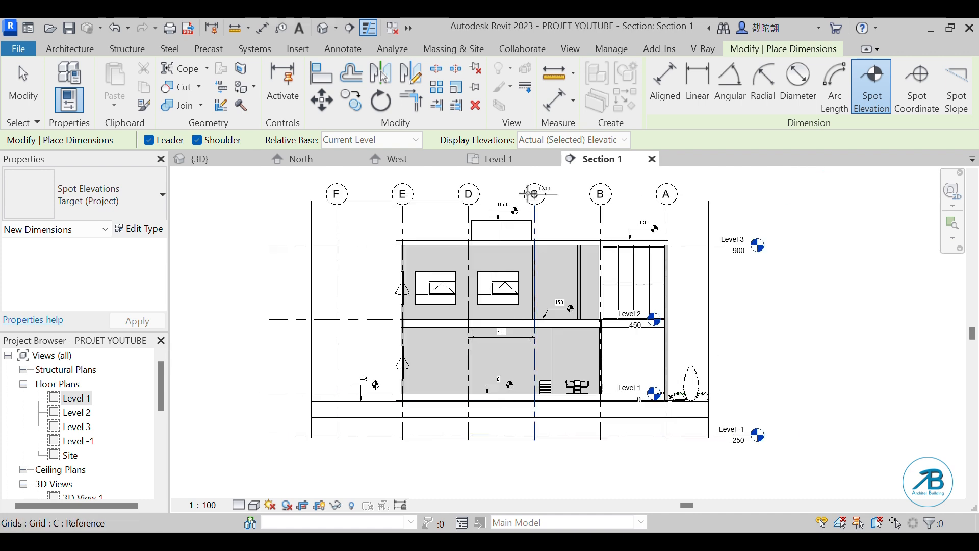
click(515, 159)
click(390, 160)
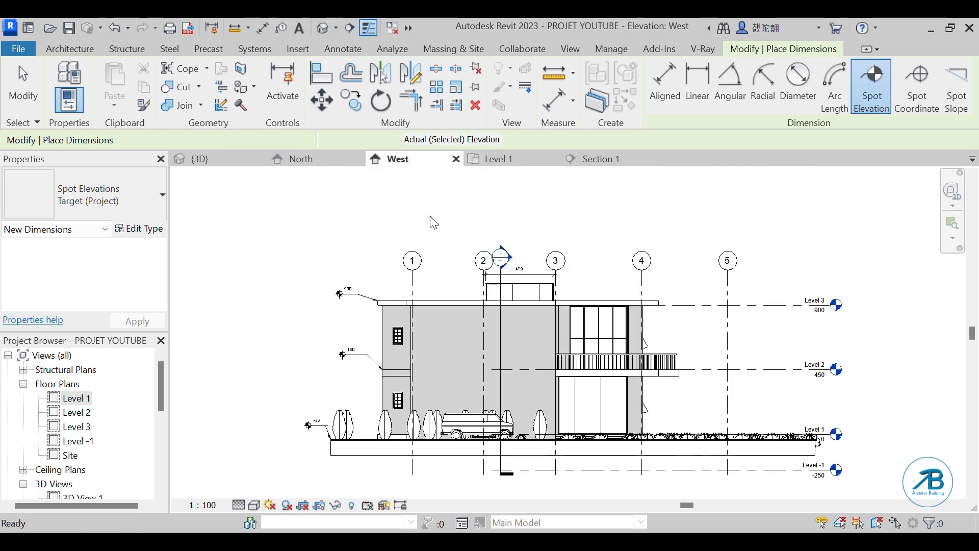
click(600, 160)
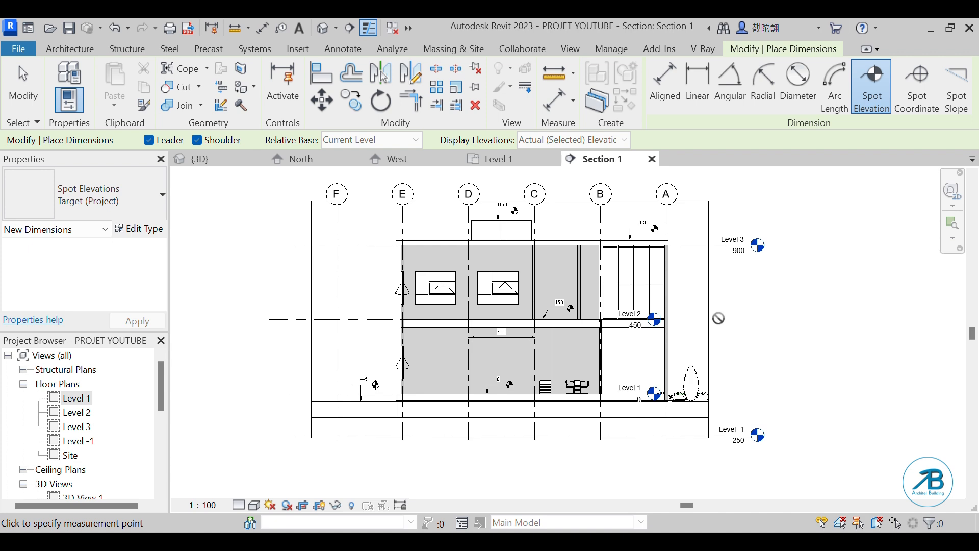
click(23, 81)
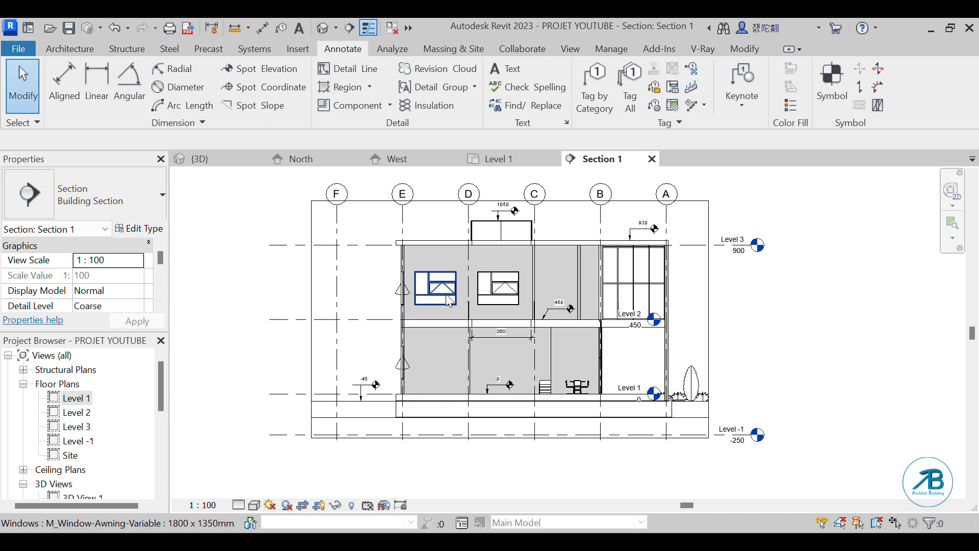
Review the annotated section, the Level 1 plan and the 3D model of the house and its site.
scroll(430, 482, down, 2)
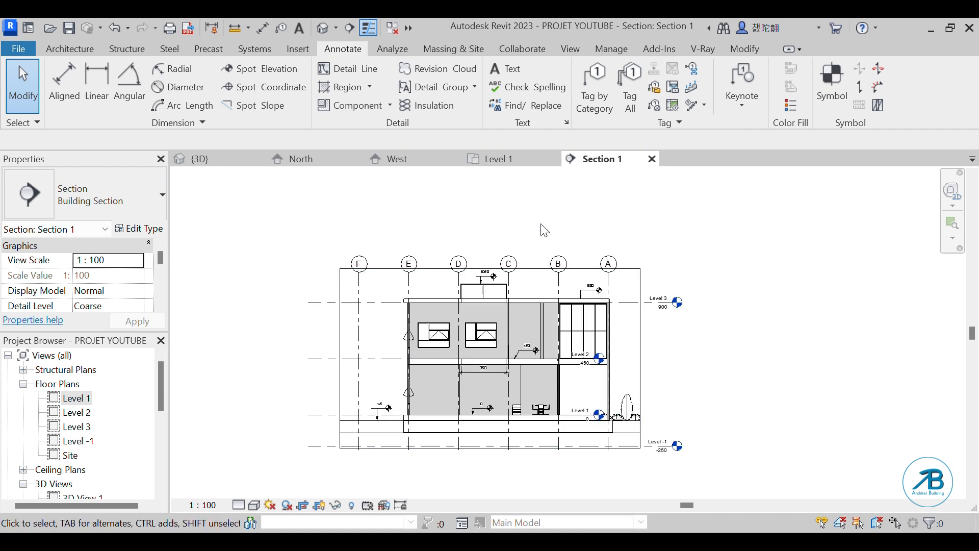
click(527, 158)
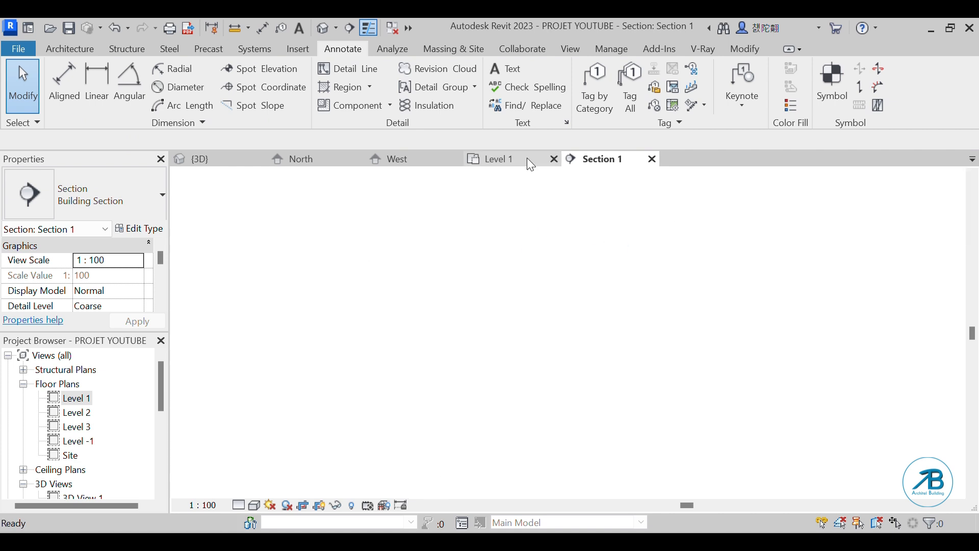
click(636, 158)
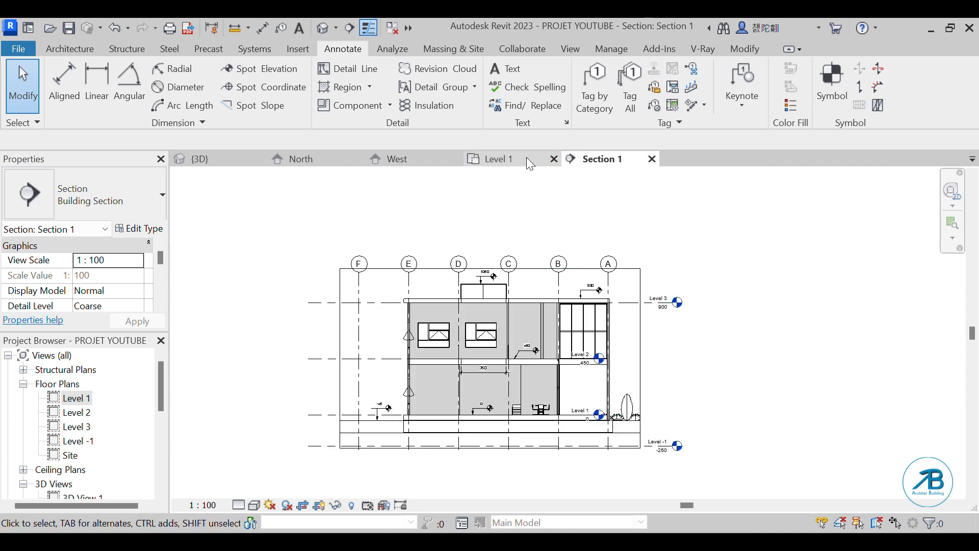
click(397, 158)
click(599, 159)
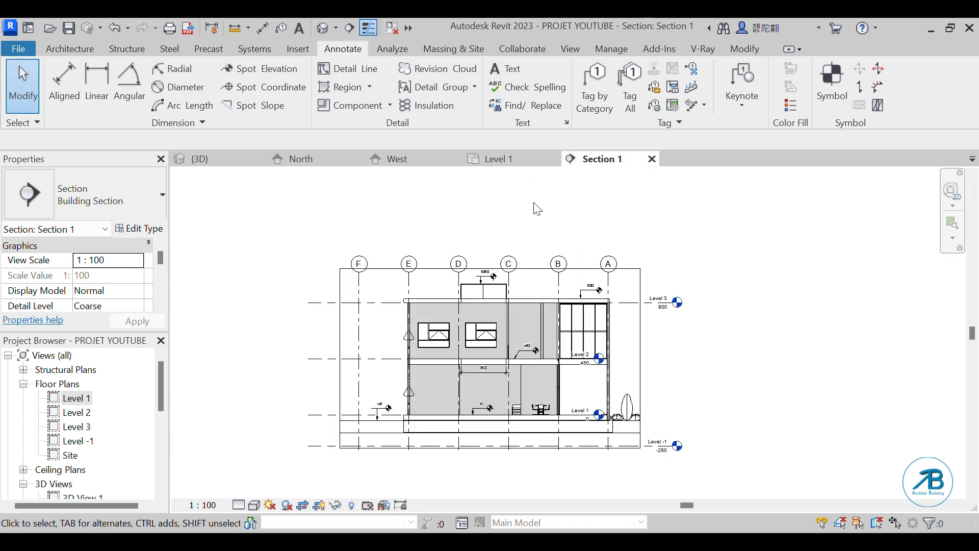
click(503, 160)
scroll(661, 312, down, 2)
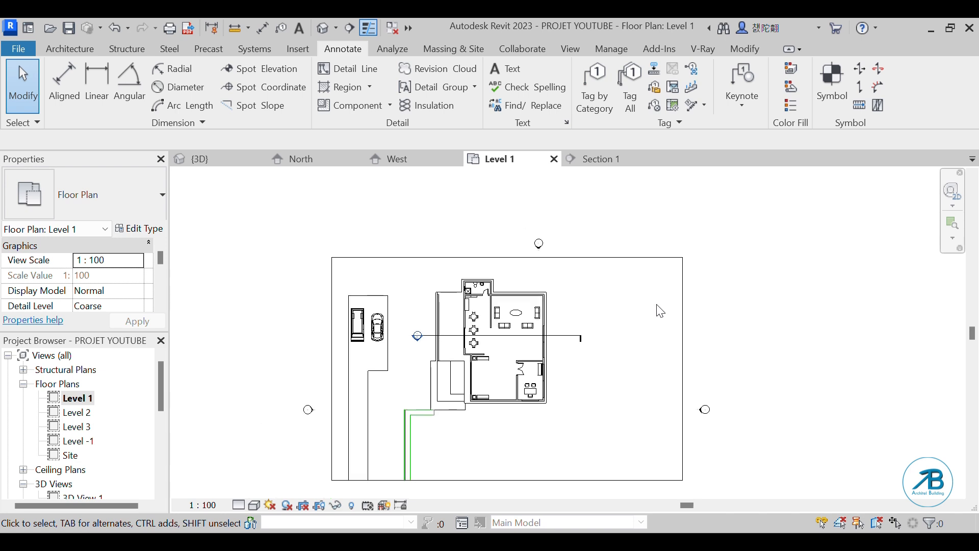
click(199, 160)
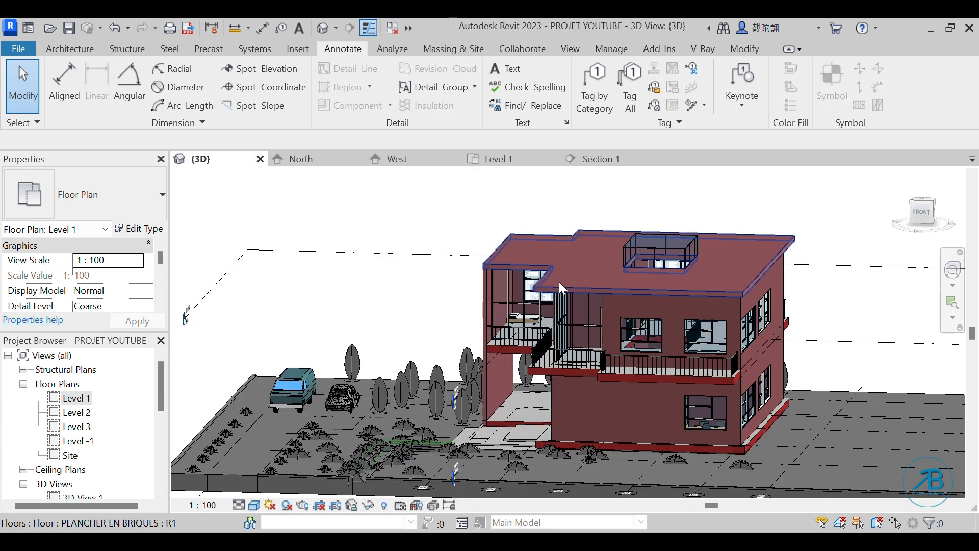
scroll(679, 277, up, 2)
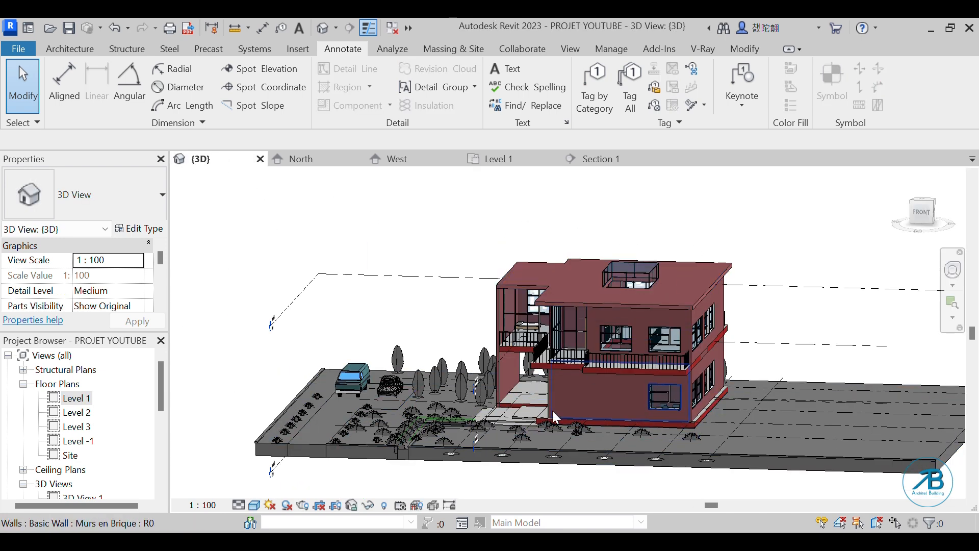
scroll(552, 409, up, 2)
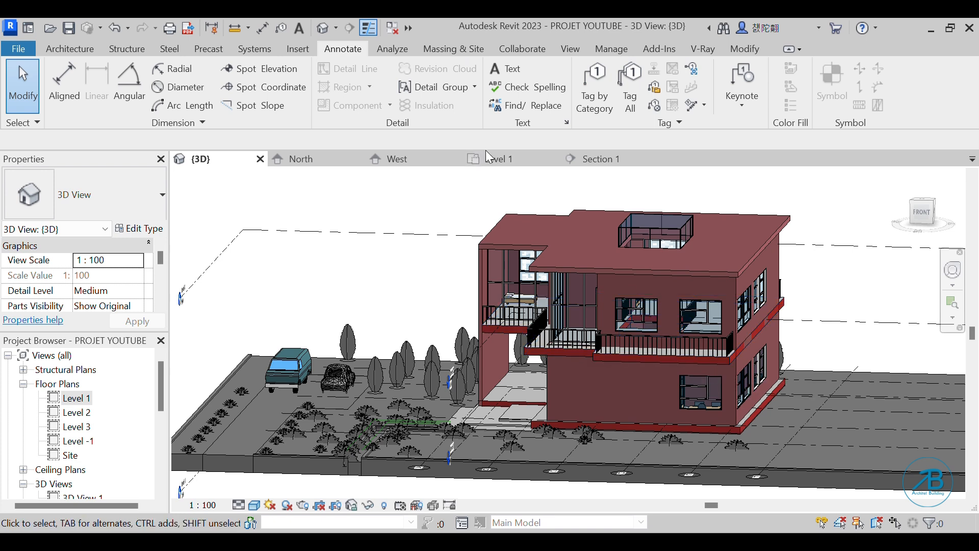
Restore the program window from its maximized state and adjust its height on the desktop.
double_click(414, 32)
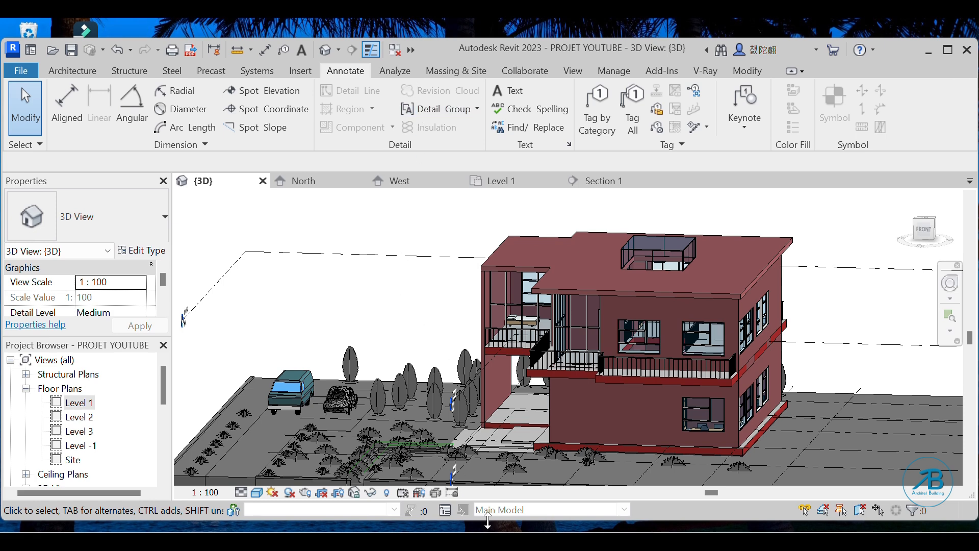
drag(488, 520, 488, 532)
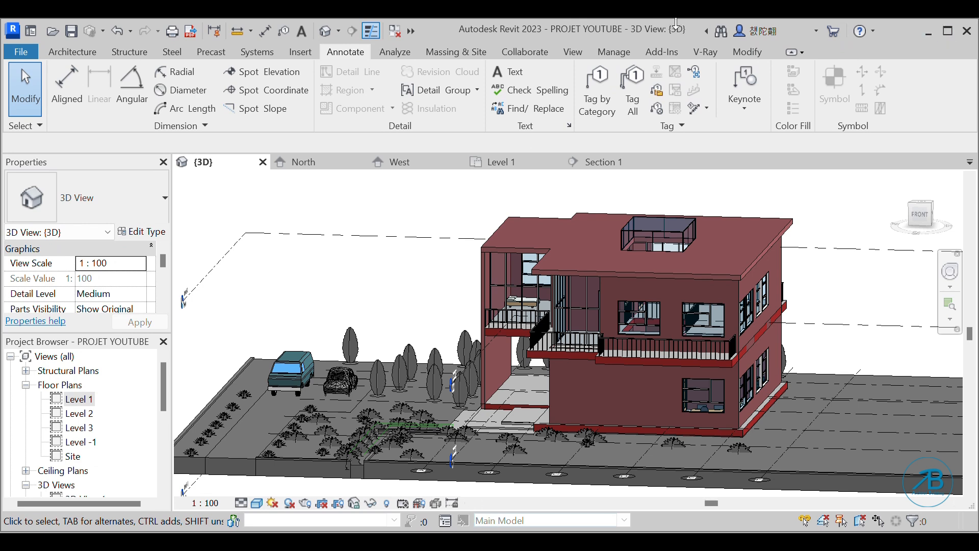
drag(676, 23, 677, 32)
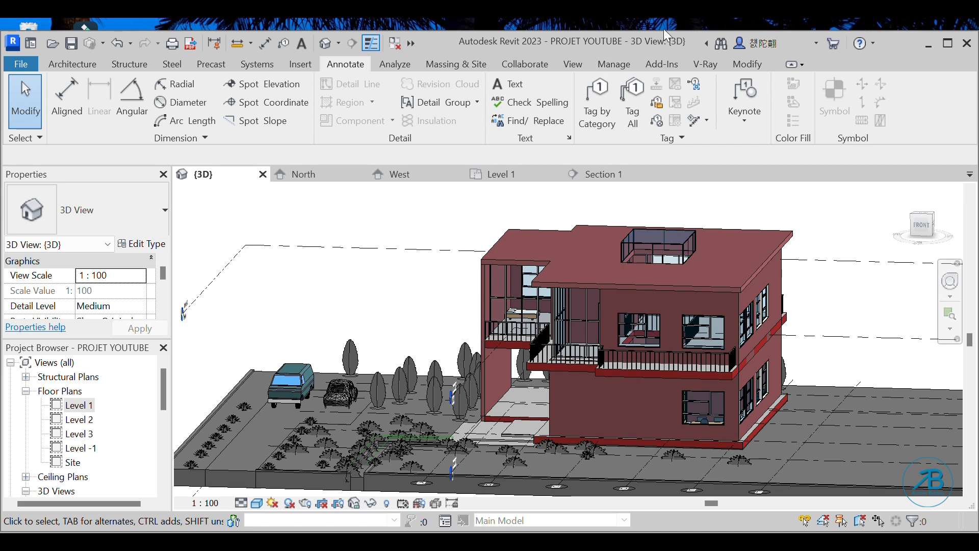
drag(668, 32, 667, 37)
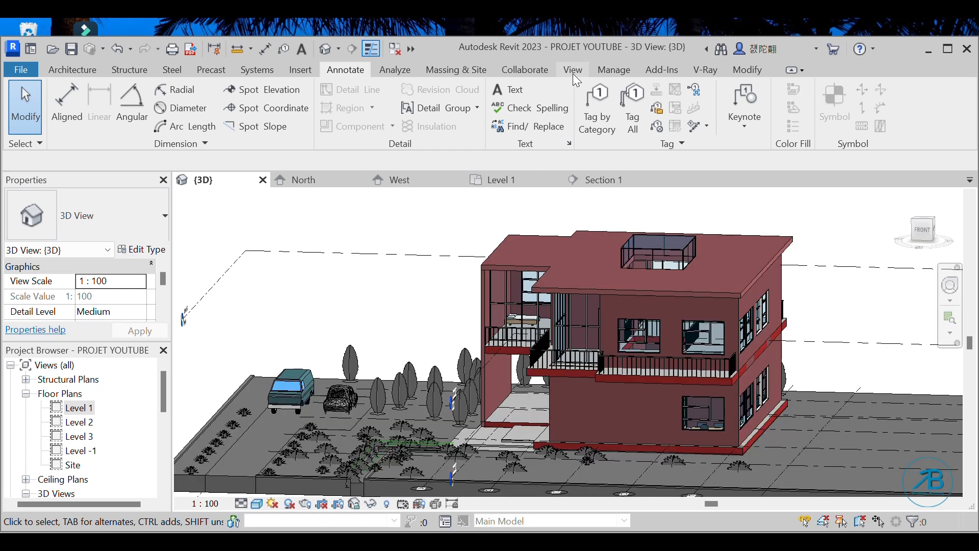
Look through the available 3D view types and open the Site floor plan.
click(573, 74)
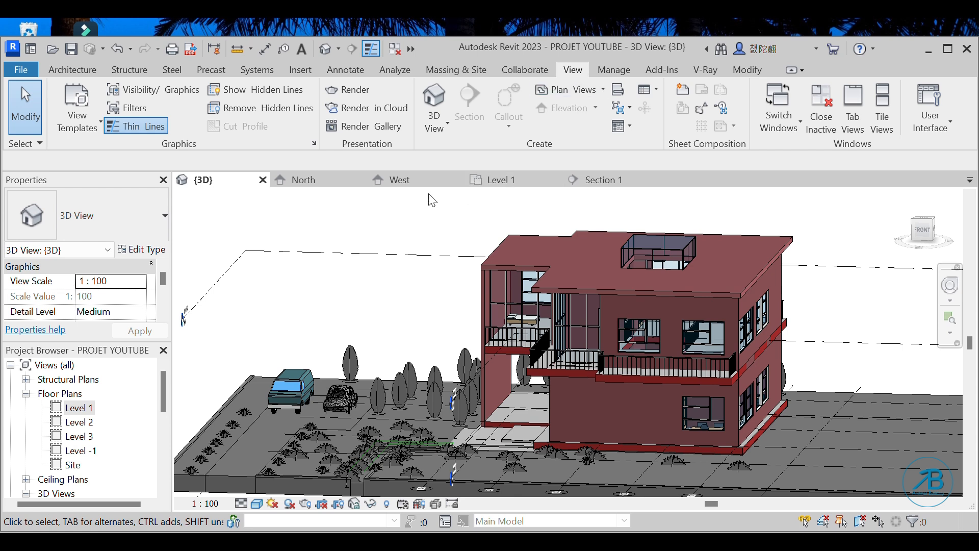
click(441, 127)
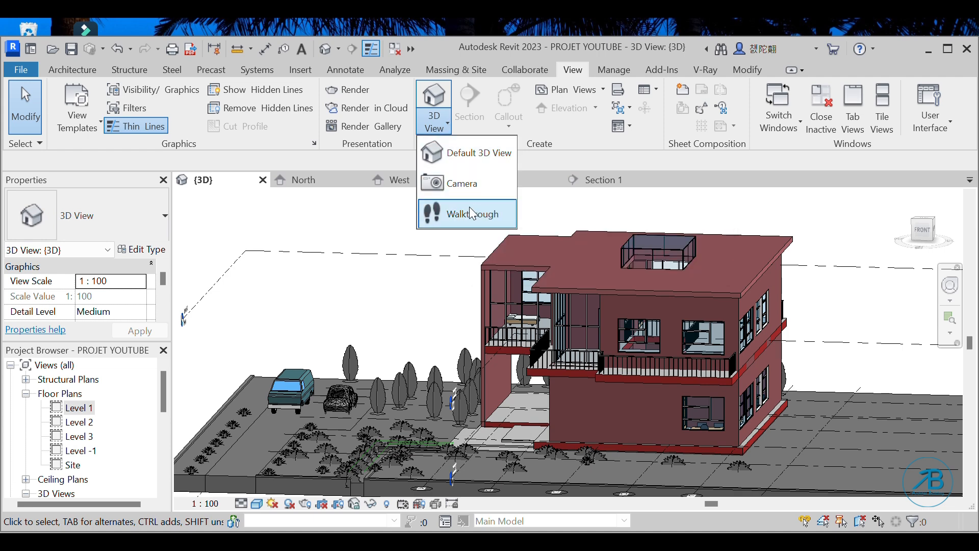
click(622, 179)
click(526, 182)
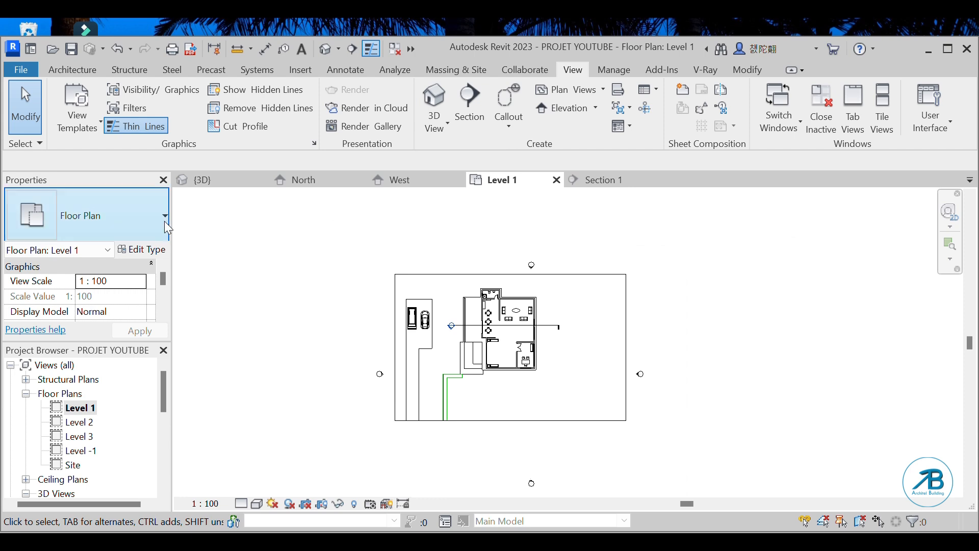
double_click(73, 464)
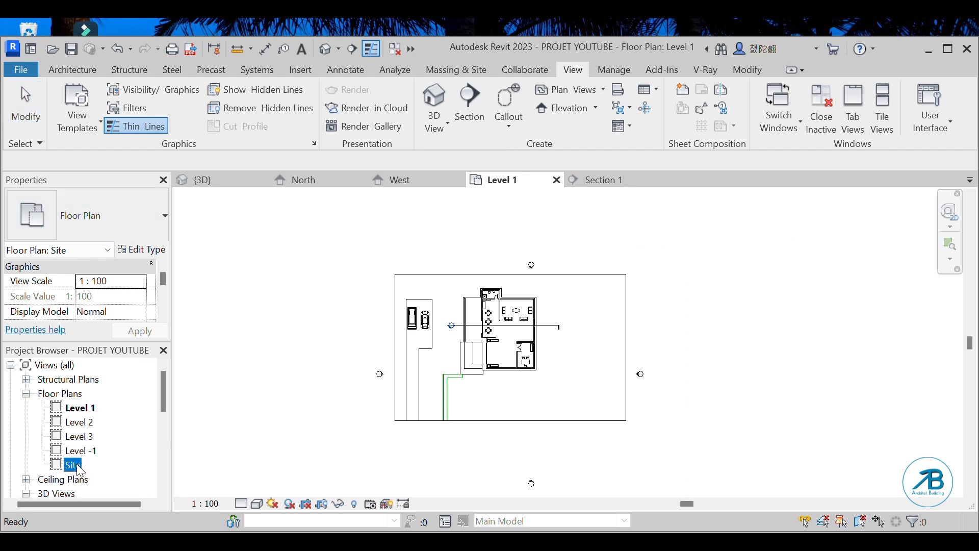
scroll(472, 380, up, 1)
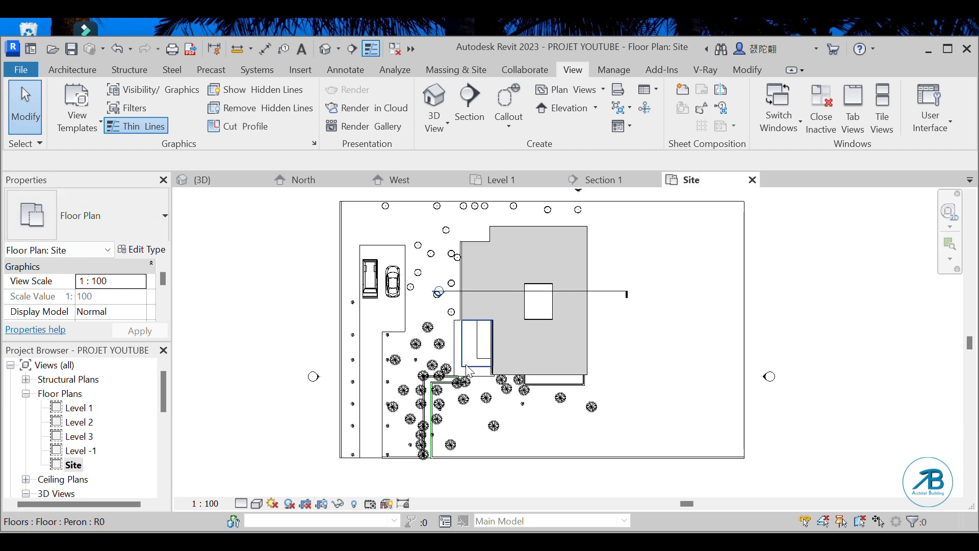
click(393, 439)
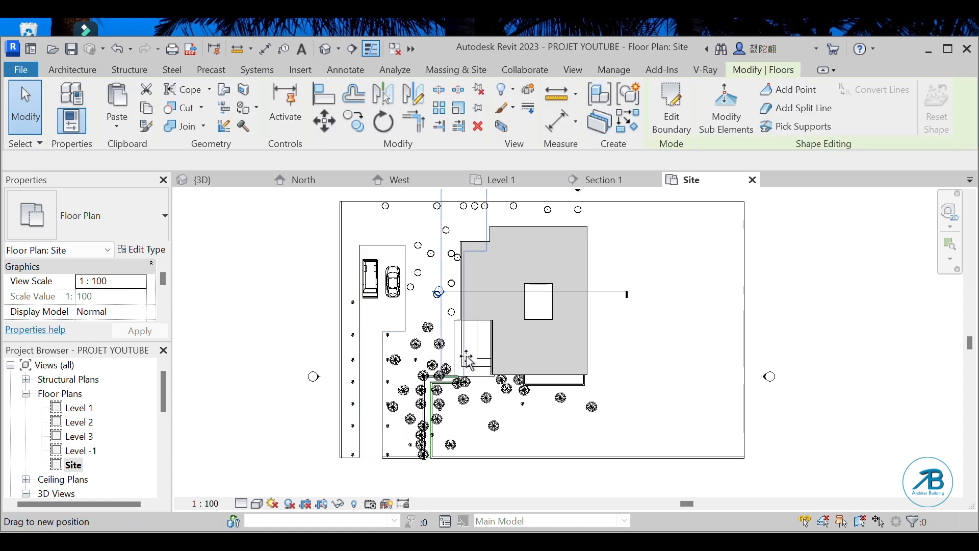
drag(377, 440, 243, 440)
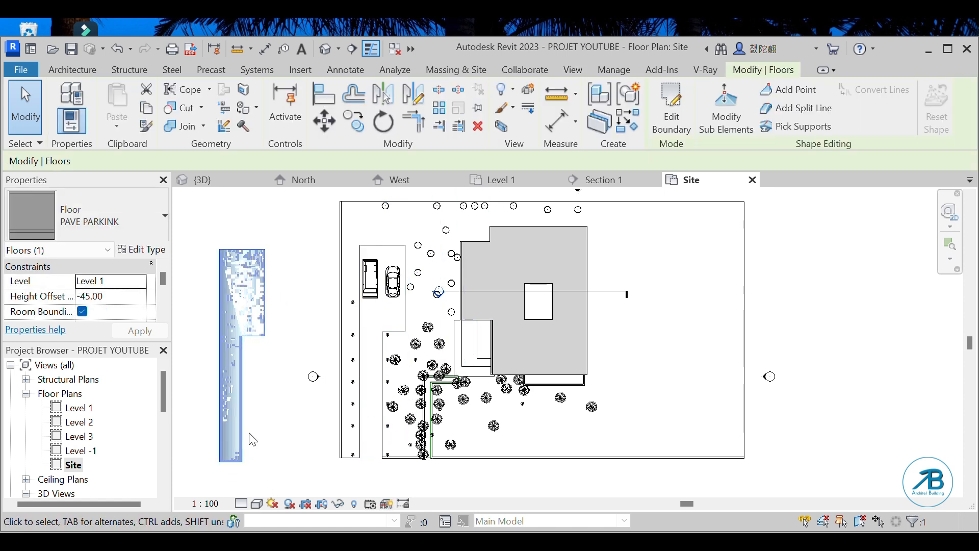
key(Delete)
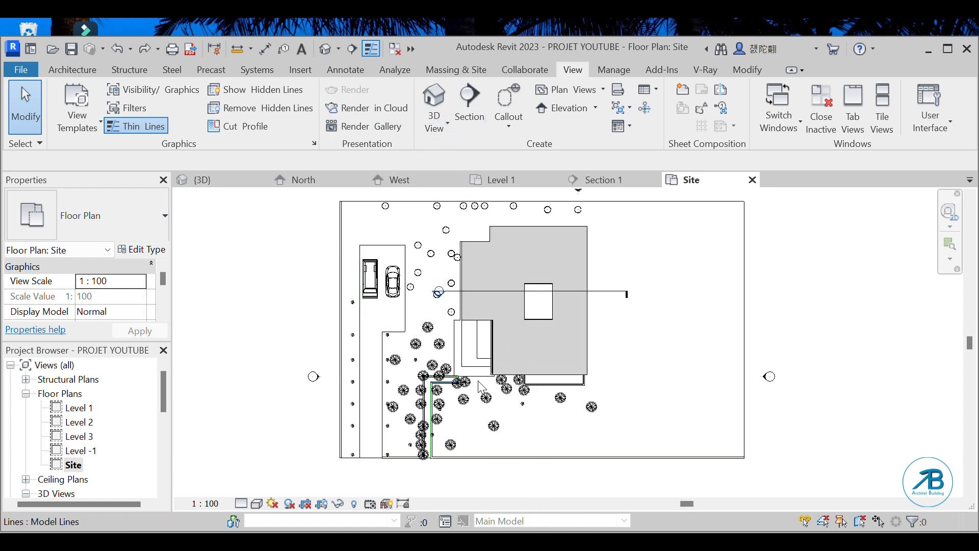
Create a perspective camera view with its eye in the garden beside the driveway and its target on the house roof past the entrance steps.
click(437, 126)
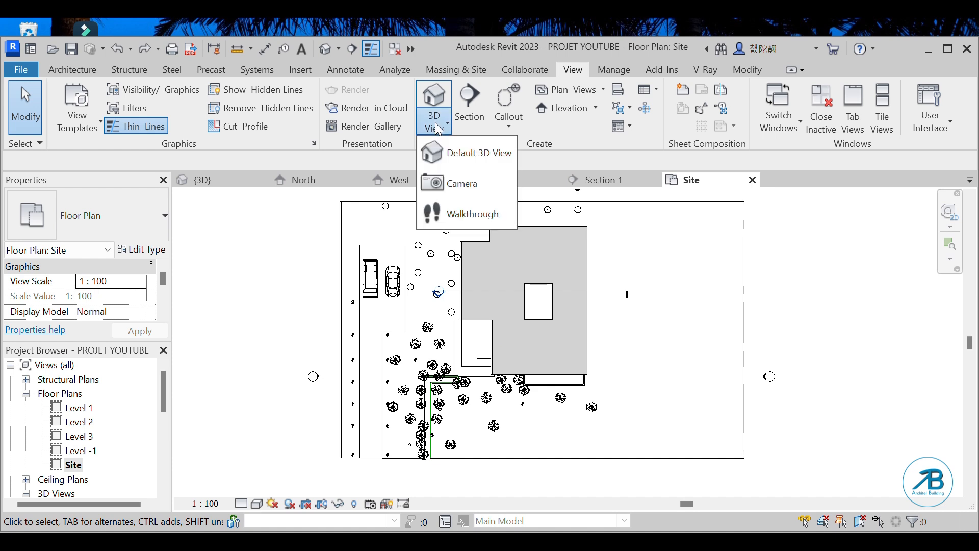
click(469, 186)
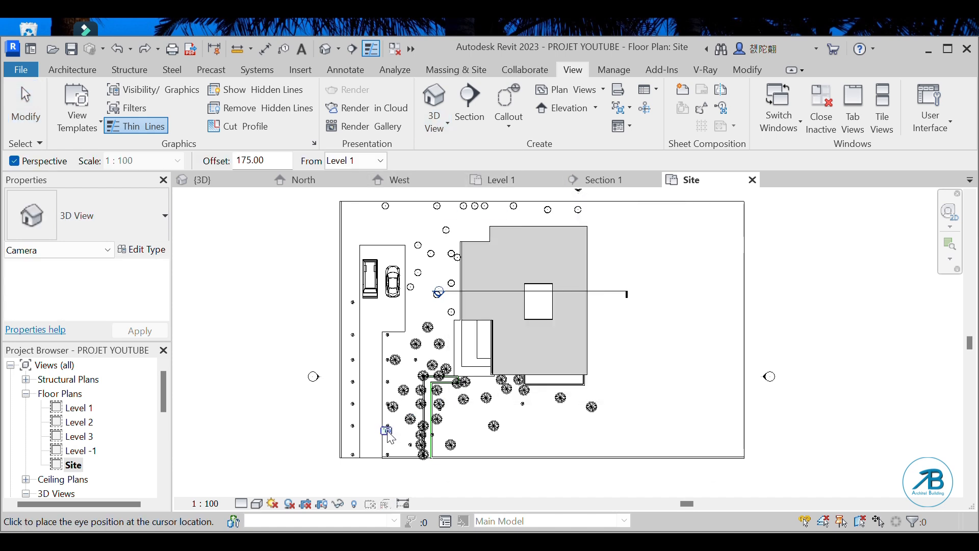
scroll(389, 436, up, 2)
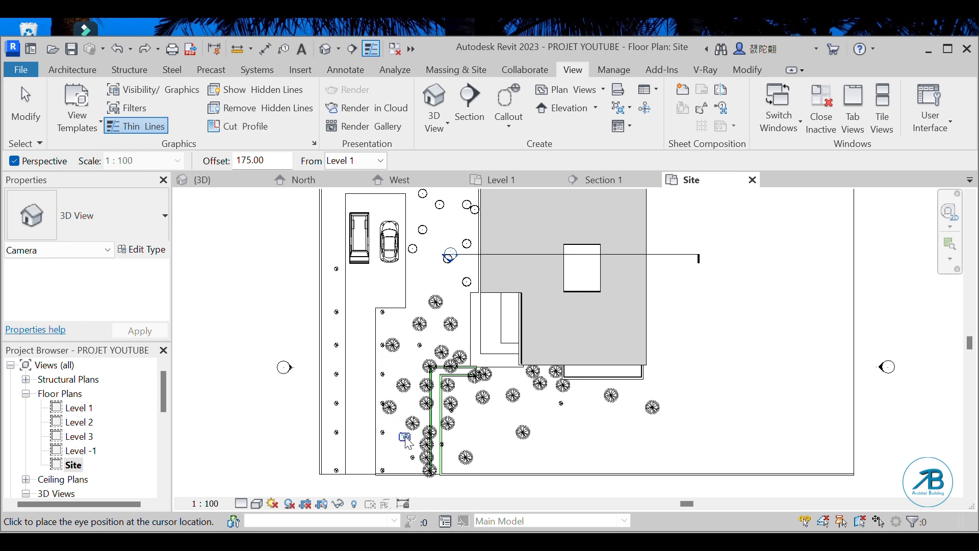
click(404, 436)
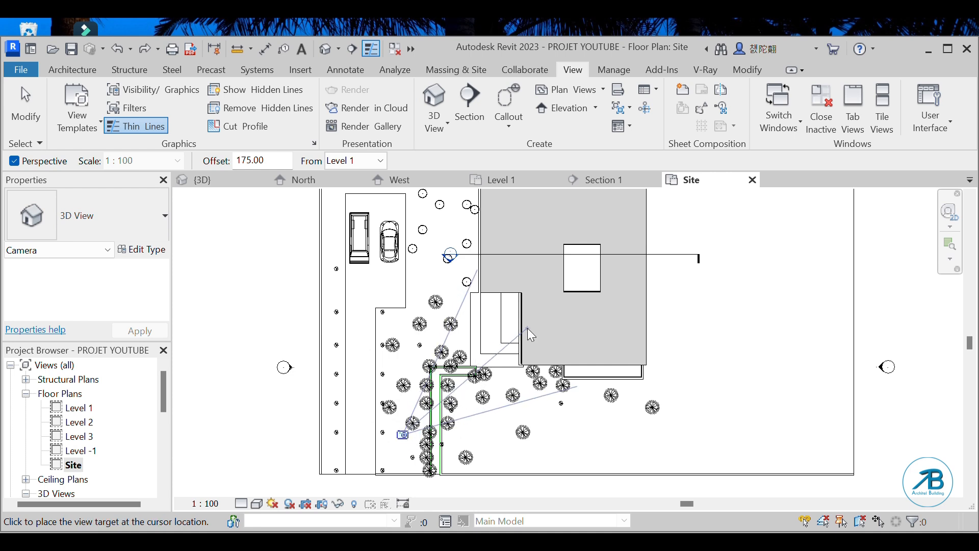
click(571, 289)
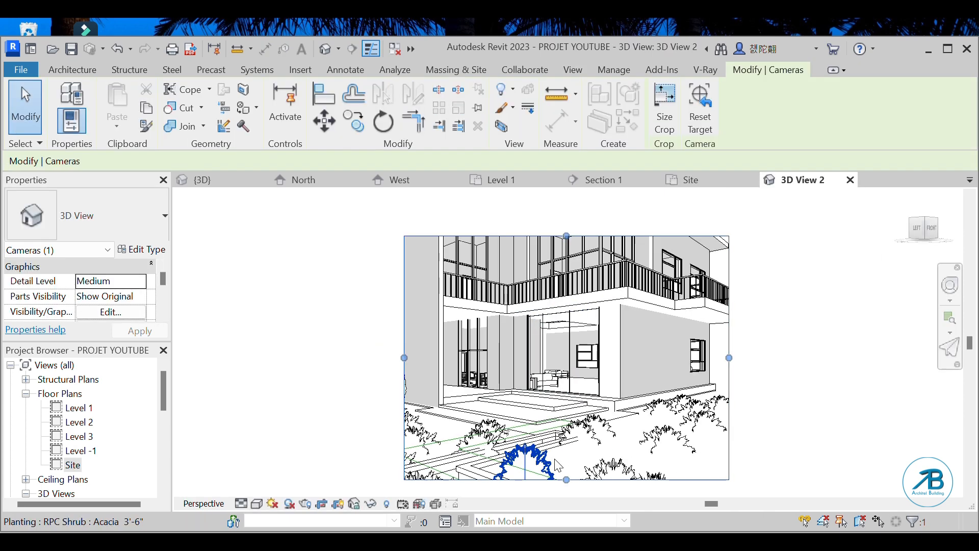
Widen the camera view's crop region by extending its left edge to include the tree and more shrubs beside the house.
scroll(558, 465, down, 1)
scroll(352, 381, down, 2)
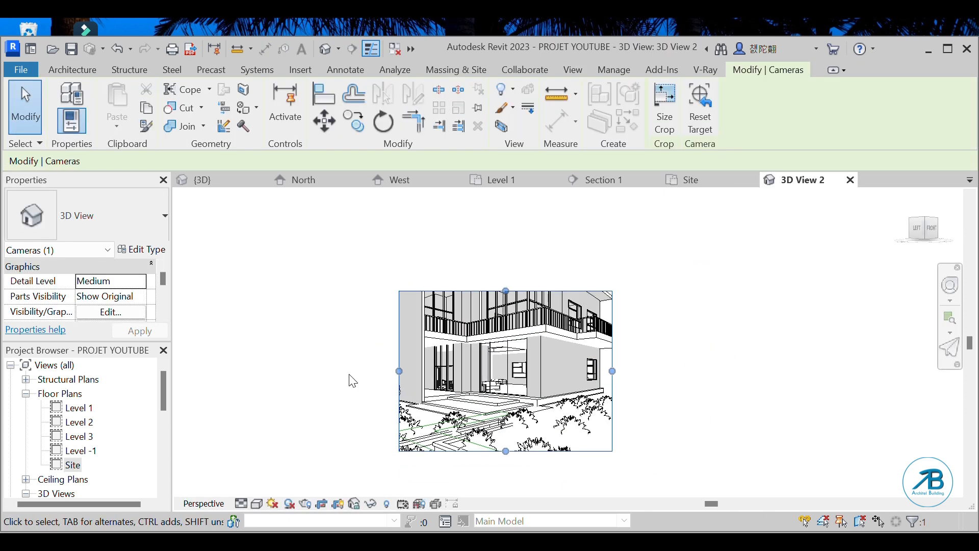
click(776, 391)
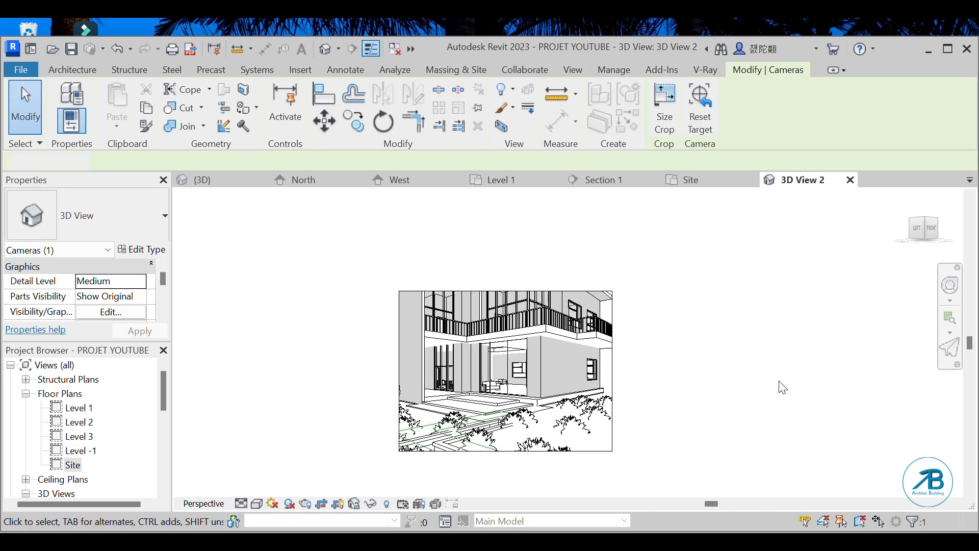
click(618, 374)
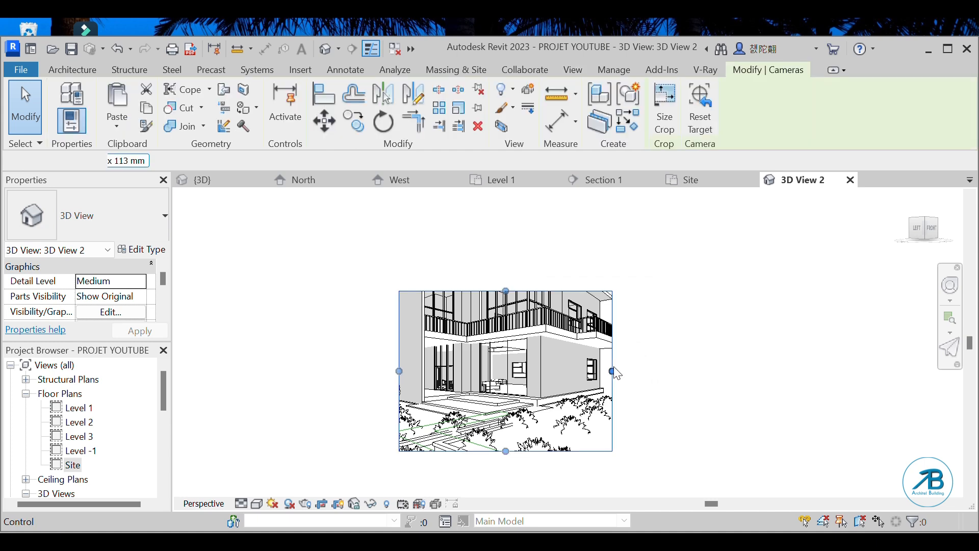
click(782, 346)
scroll(431, 350, up, 2)
click(388, 357)
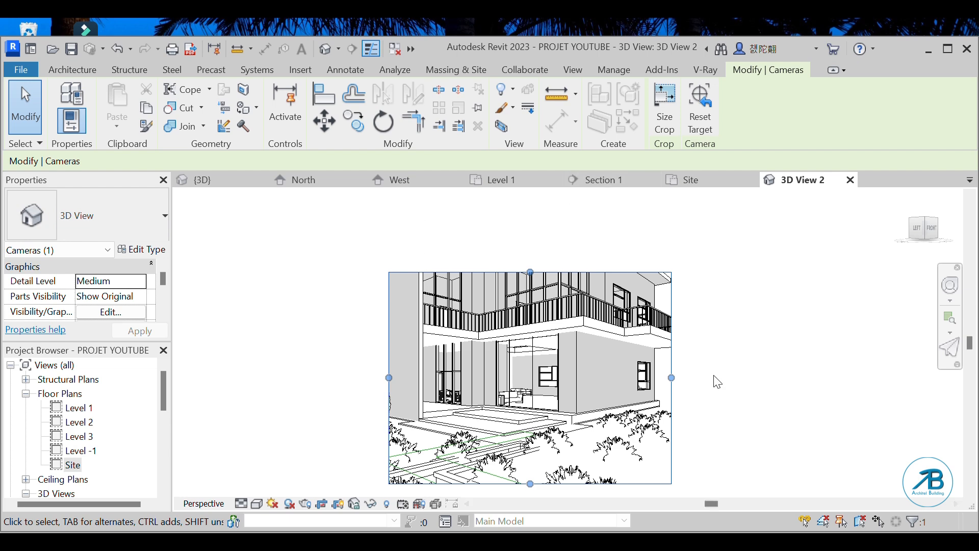
scroll(564, 364, up, 1)
middle_drag(534, 384, 535, 331)
scroll(528, 330, up, 1)
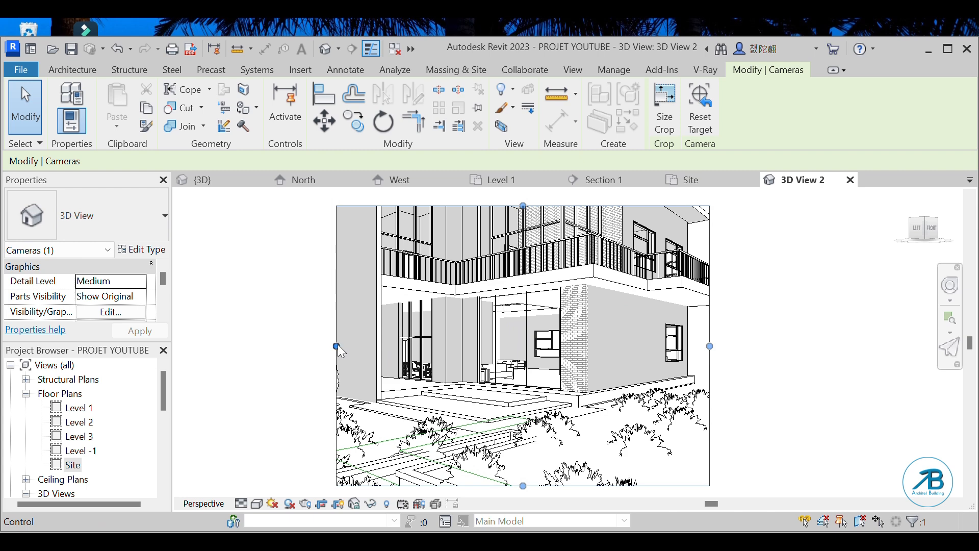
drag(338, 346, 304, 346)
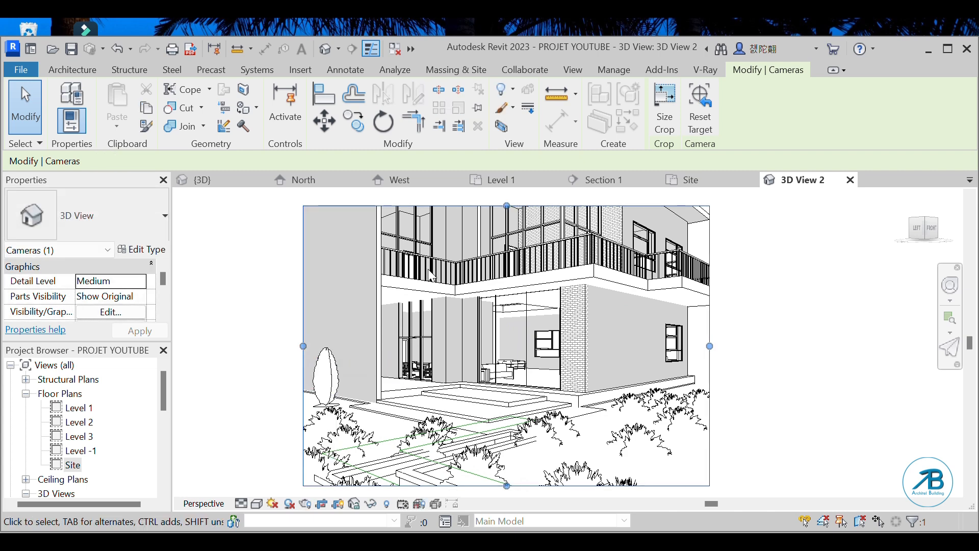
Extend the camera view's crop region upward to include the roof and fit its far side edge to the end of the balcony.
middle_drag(431, 276, 417, 359)
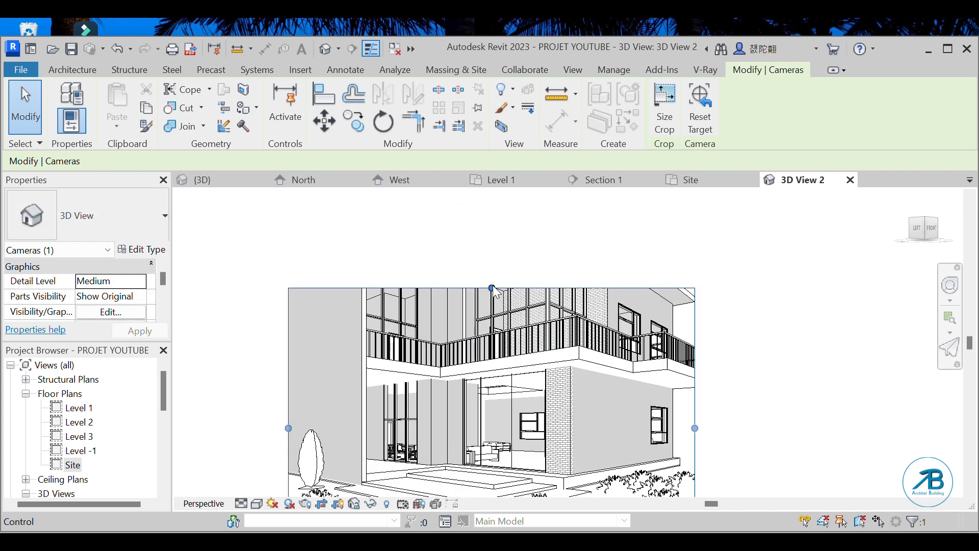
drag(493, 289, 491, 228)
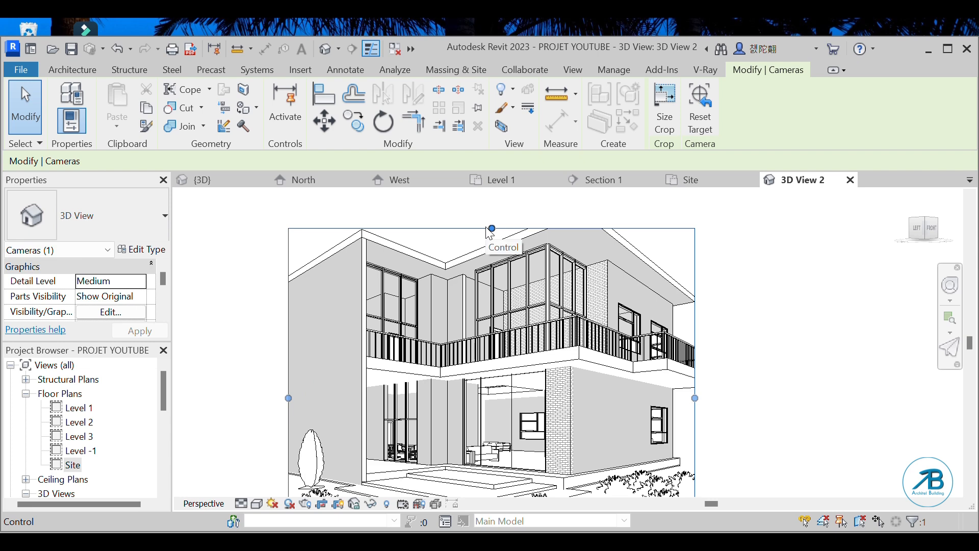
drag(695, 399, 750, 377)
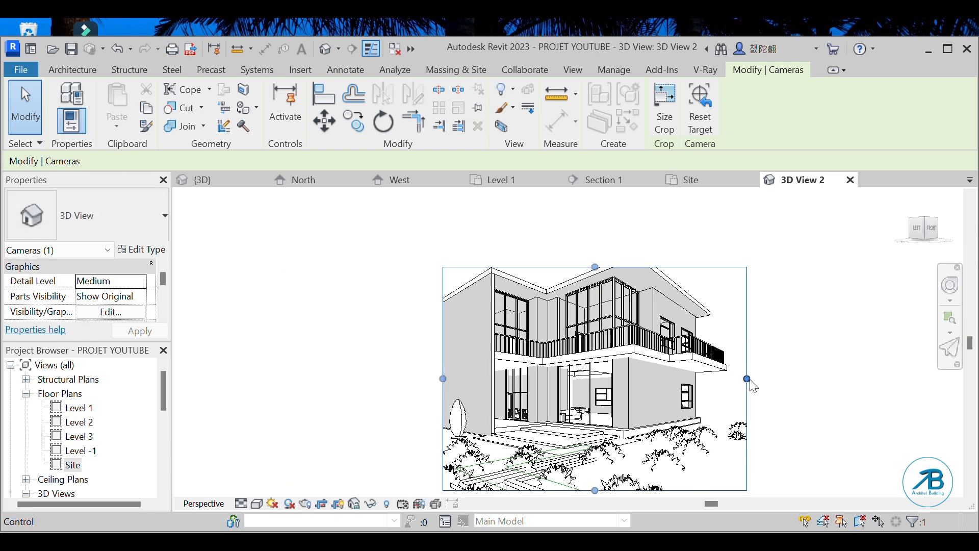
drag(747, 380, 729, 381)
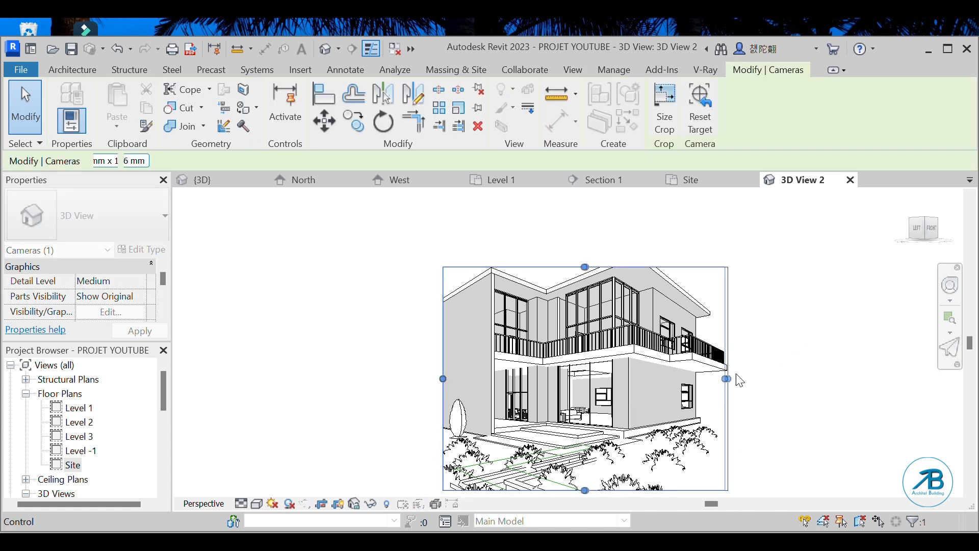
click(774, 365)
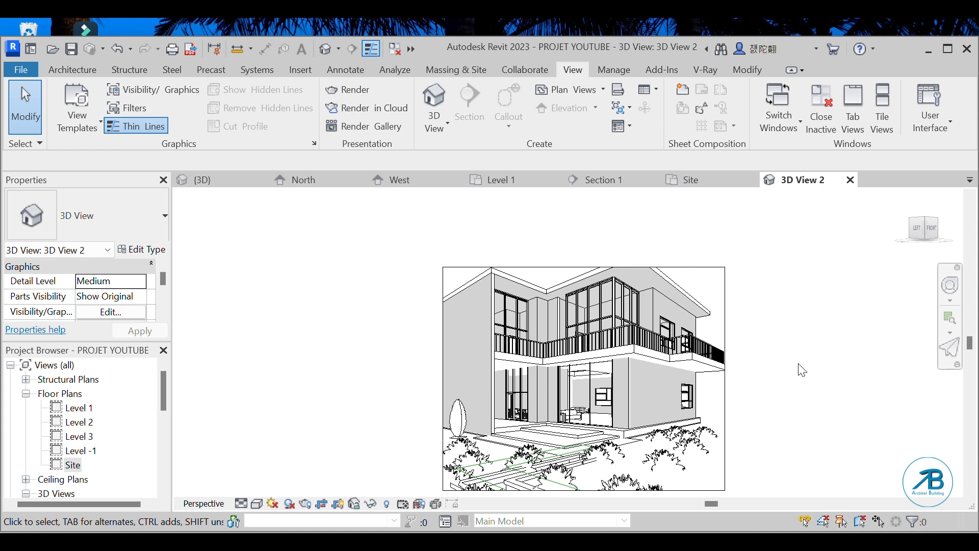
Display the camera view in the Realistic visual style.
scroll(674, 270, down, 2)
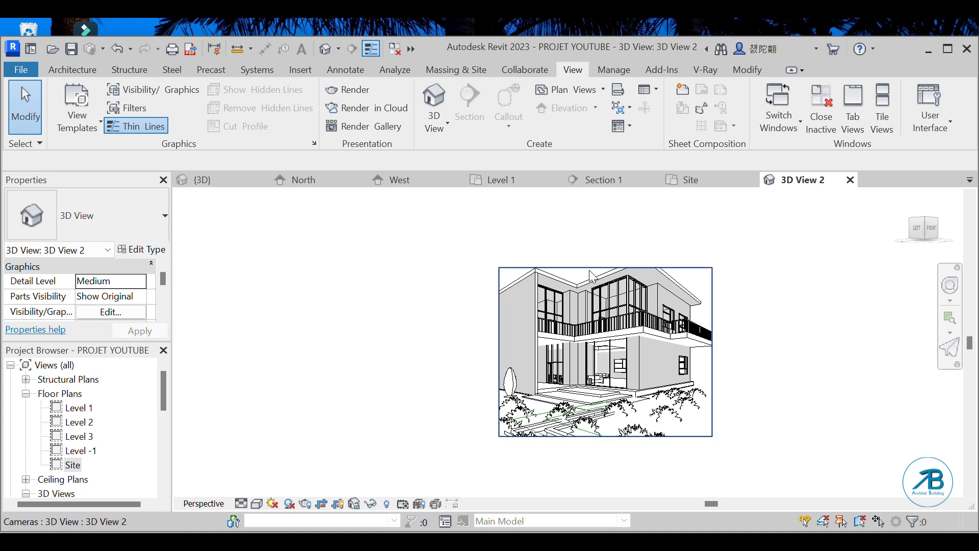
scroll(633, 439, up, 3)
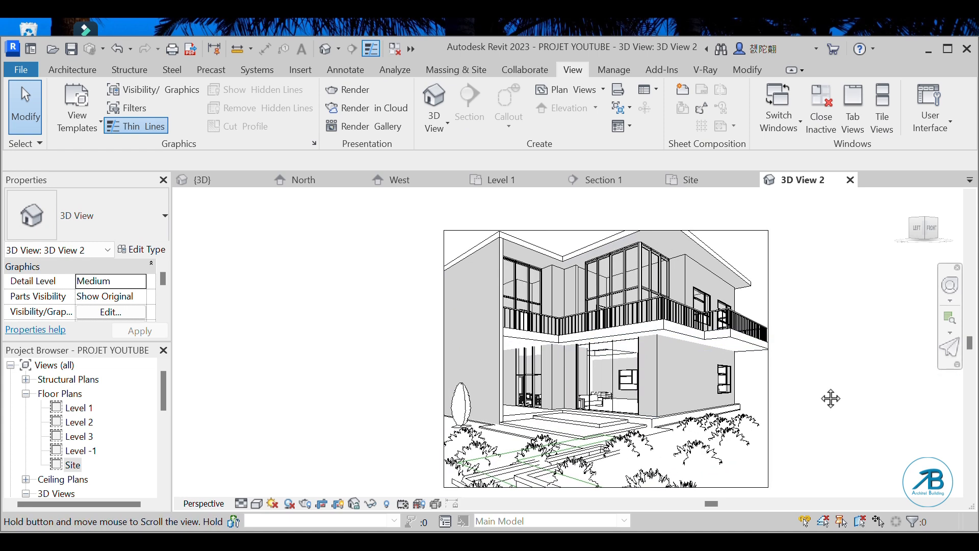
middle_drag(831, 396, 745, 376)
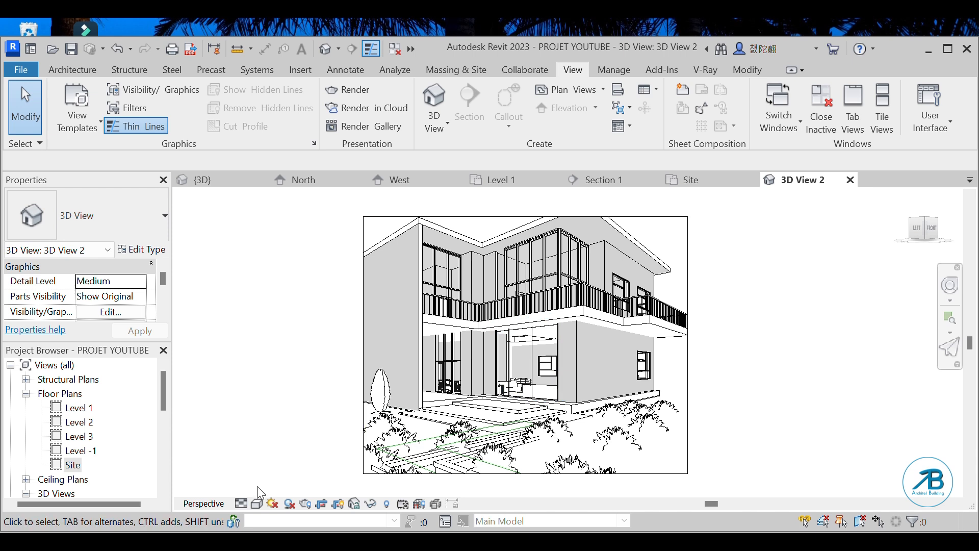
click(258, 504)
click(283, 487)
Delete the model lines crossing the garden and water channel in front of the entrance, selecting all their instances.
click(426, 442)
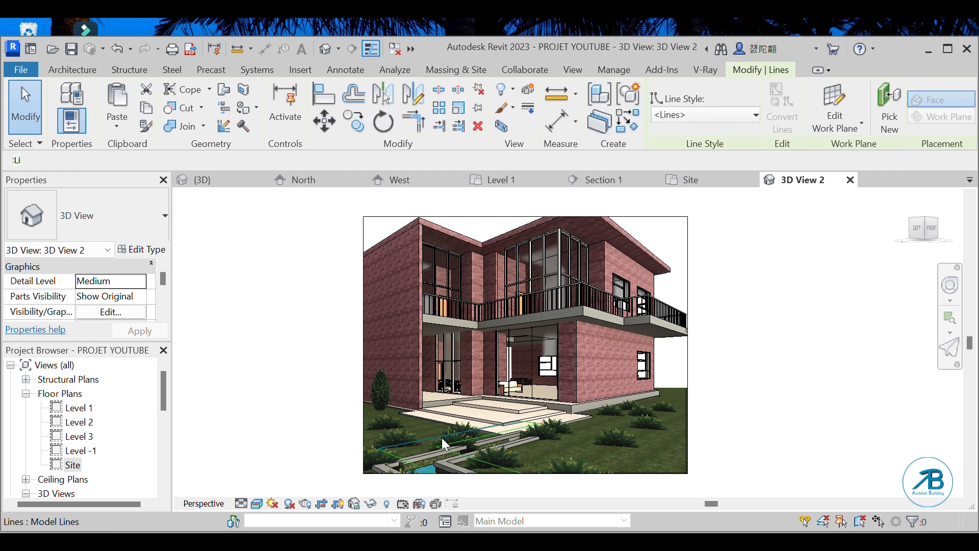
key(Escape)
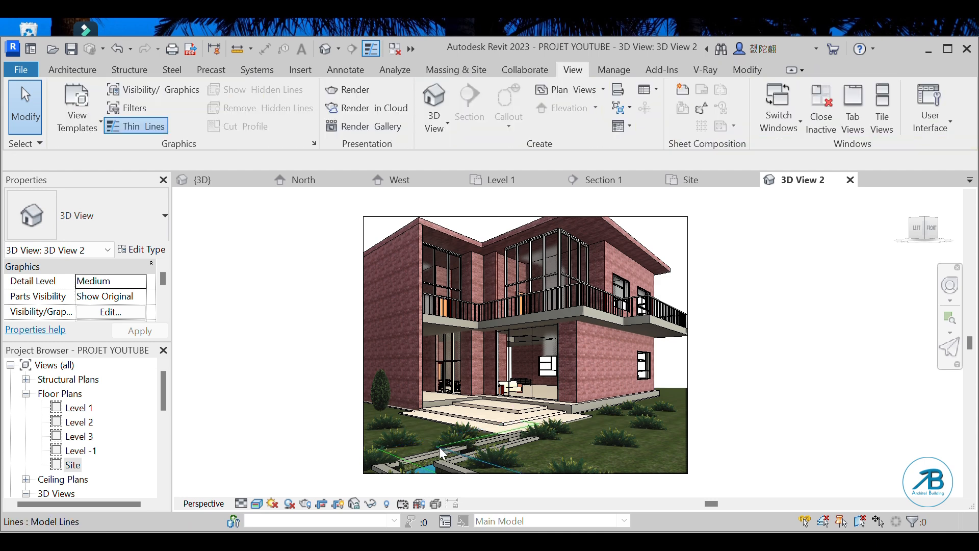
click(440, 452)
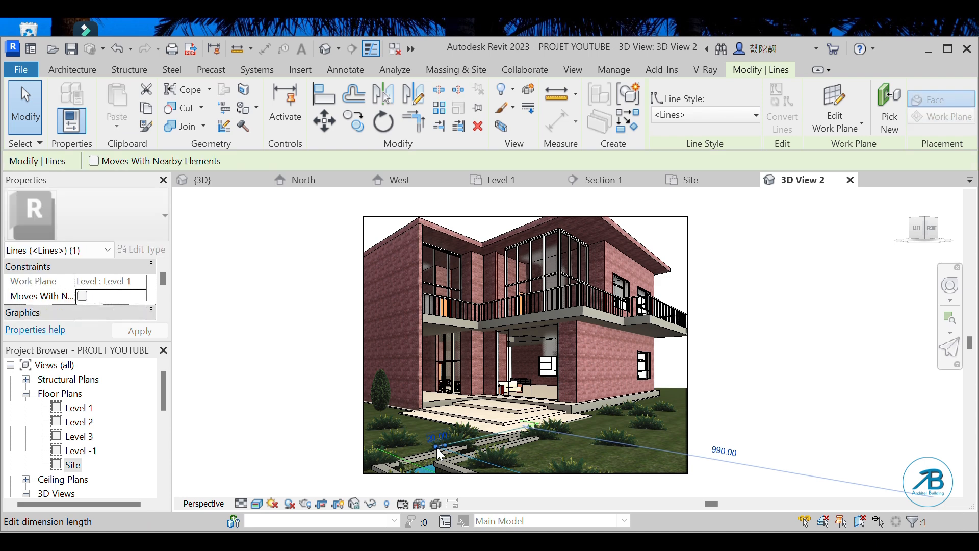
right_click(440, 452)
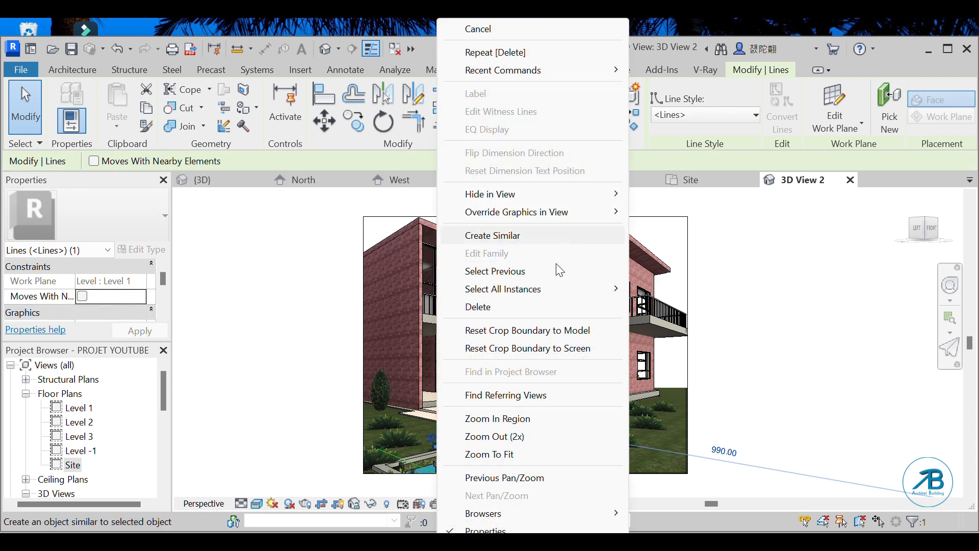
mouse_move(556, 292)
click(663, 307)
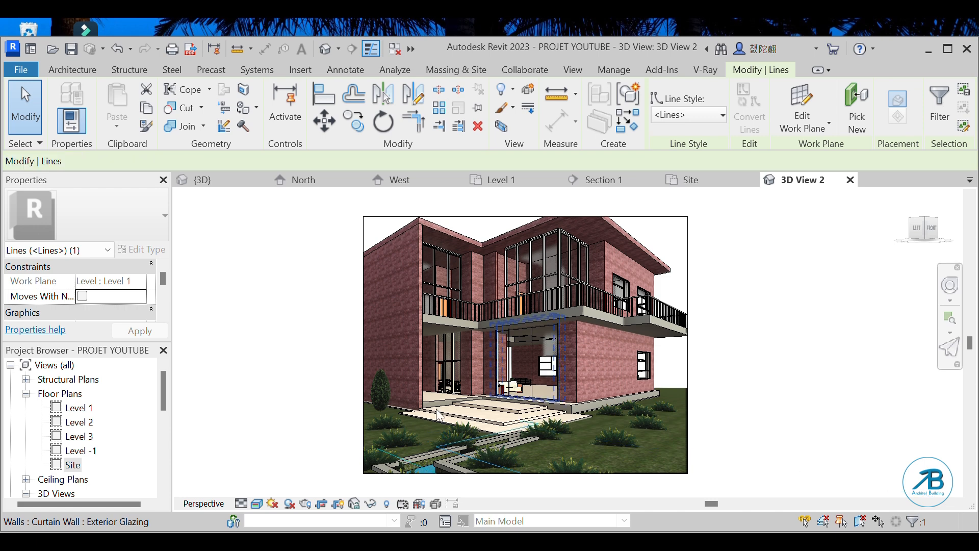
key(Delete)
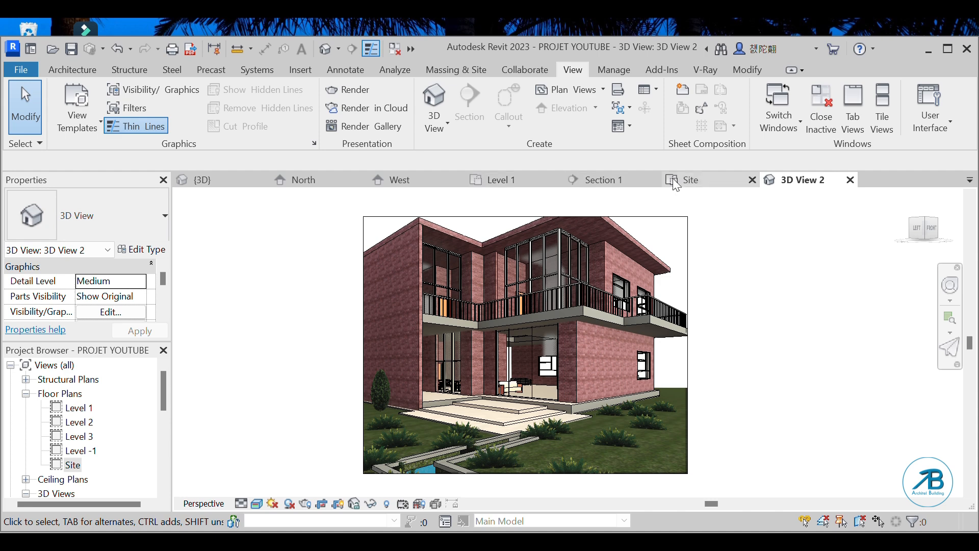
In the Site floor plan, set the Eau water floor's height offset to -45 and return to the camera view.
click(695, 179)
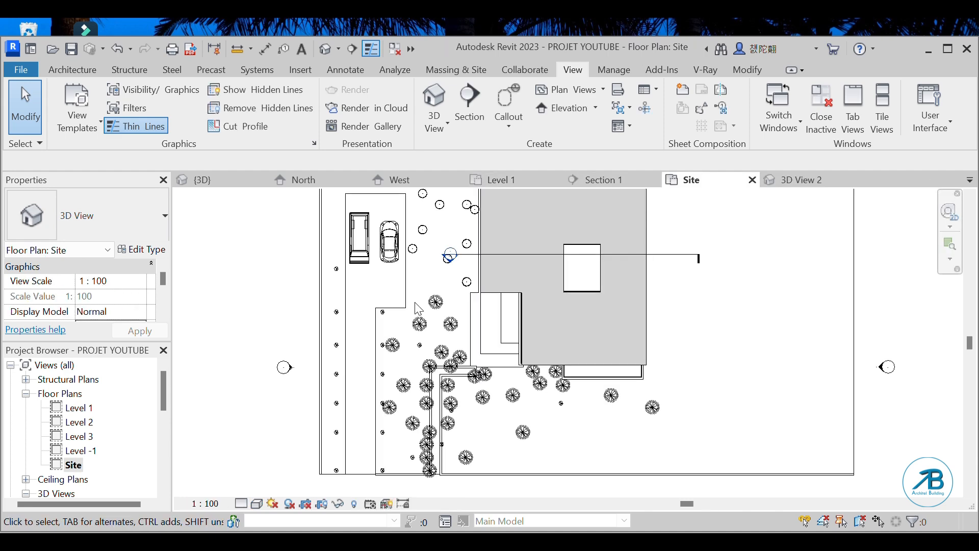
scroll(434, 482, up, 5)
scroll(446, 475, up, 3)
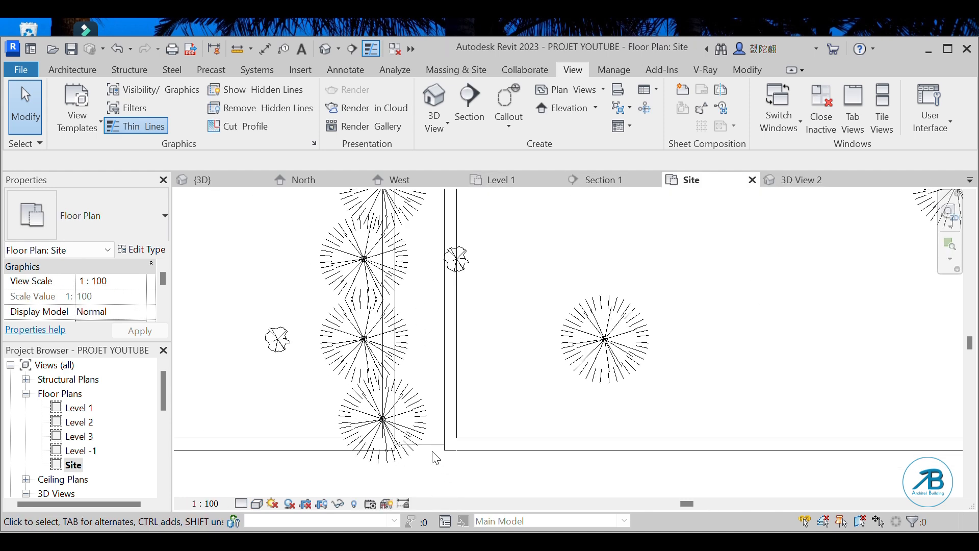
click(438, 444)
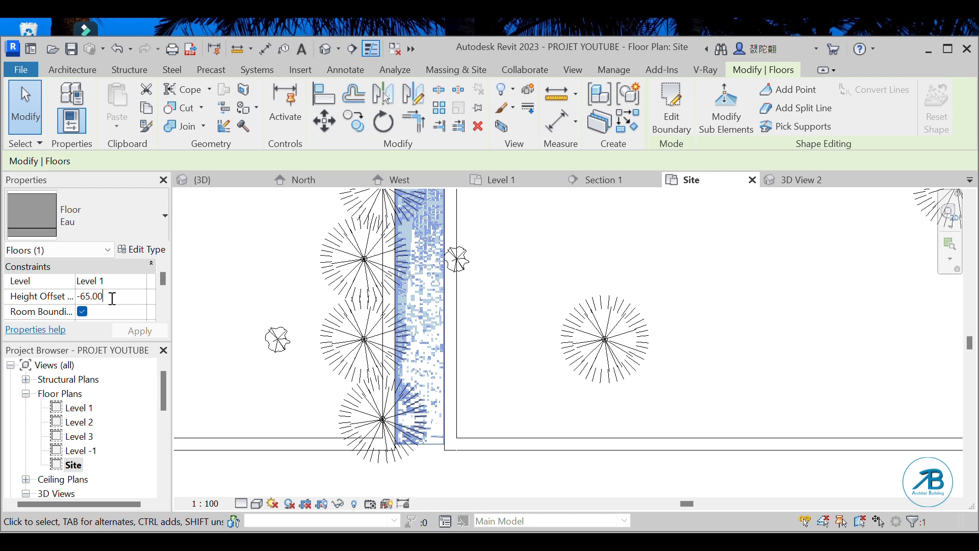
key(BackSpace)
key(BackSpace)
click(153, 334)
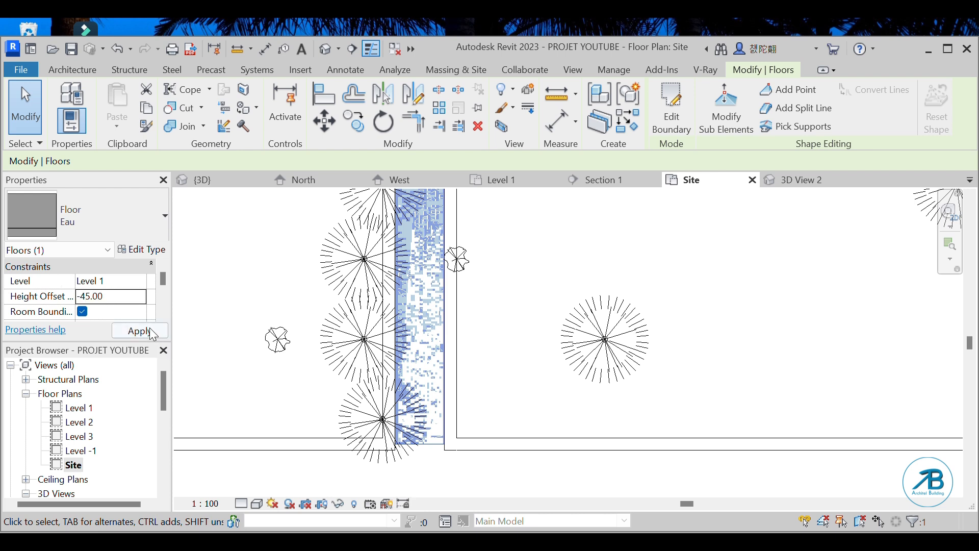
click(810, 179)
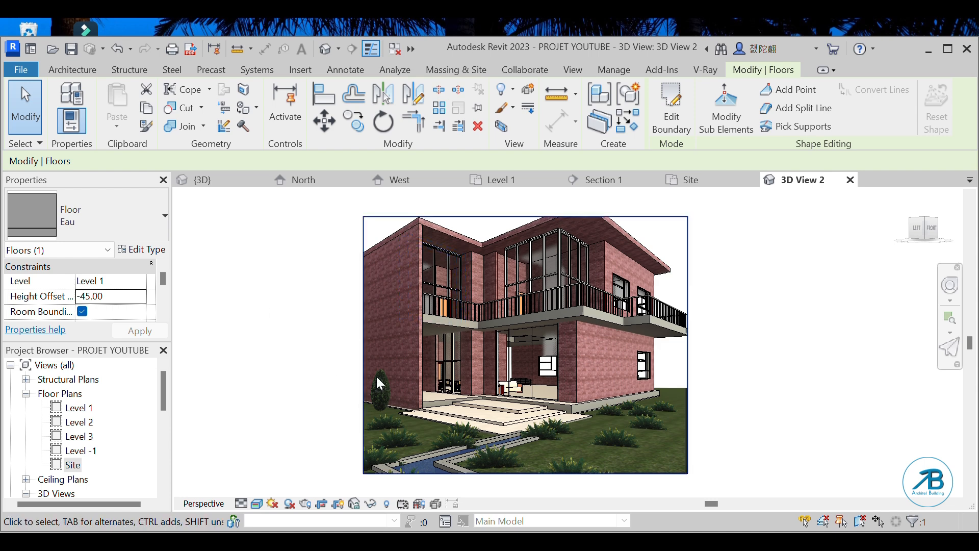
click(669, 239)
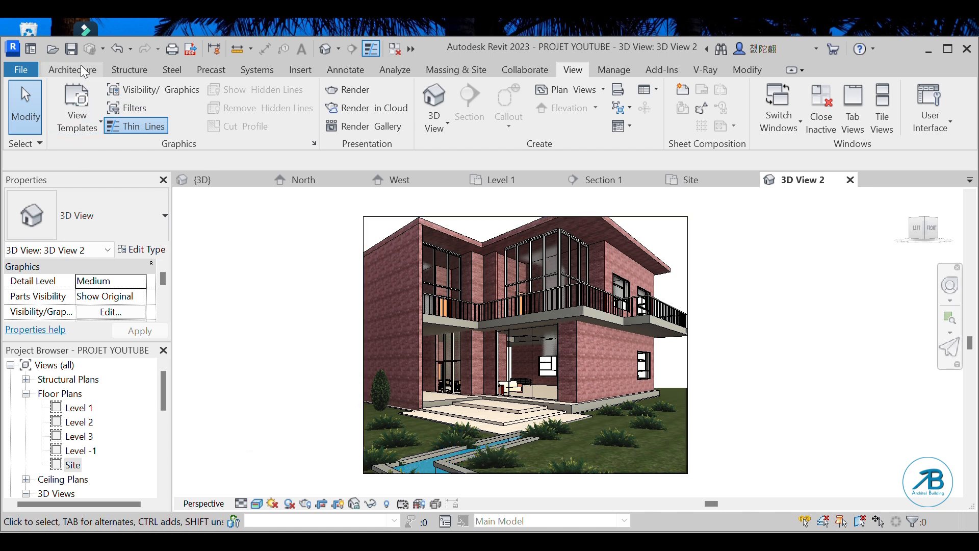
Save the project and close every open view except the default 3D view.
click(77, 50)
click(656, 180)
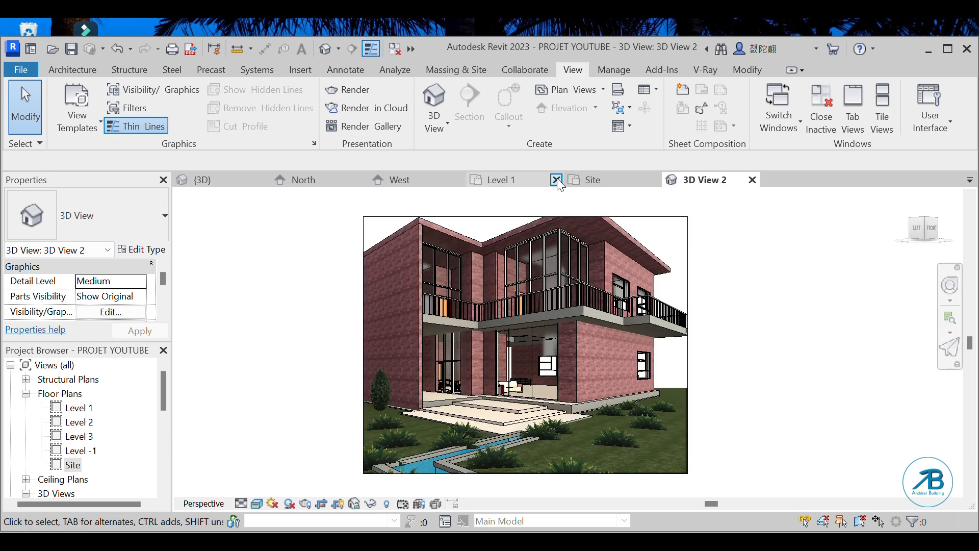
click(558, 180)
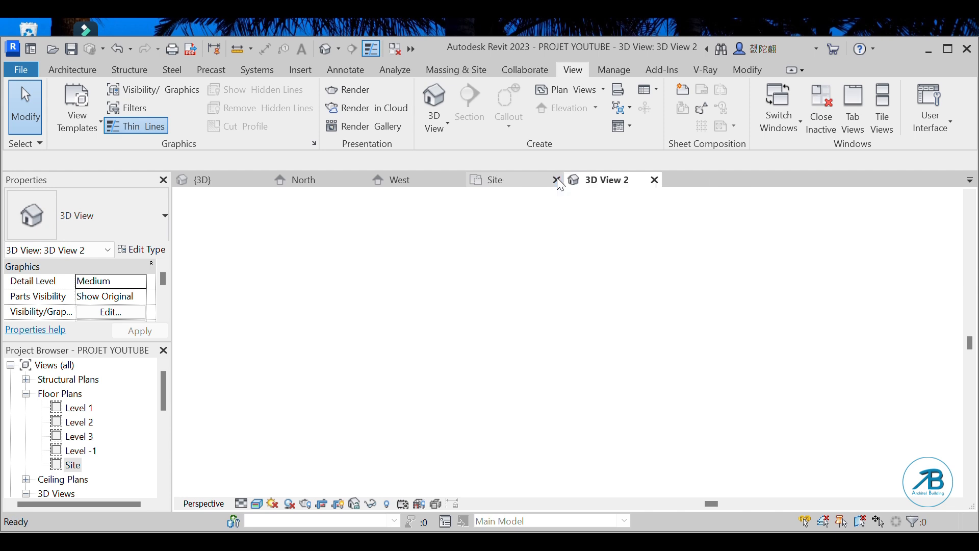
click(557, 179)
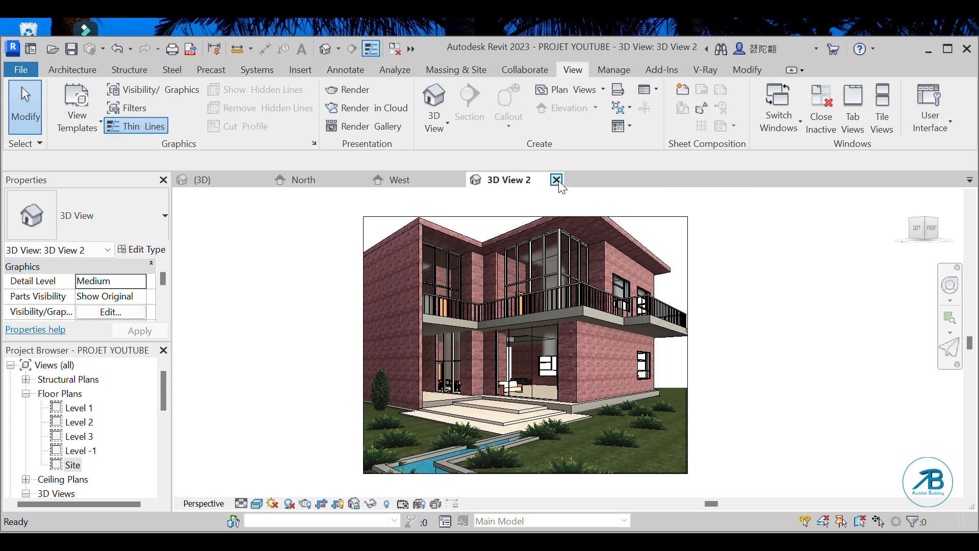
click(557, 179)
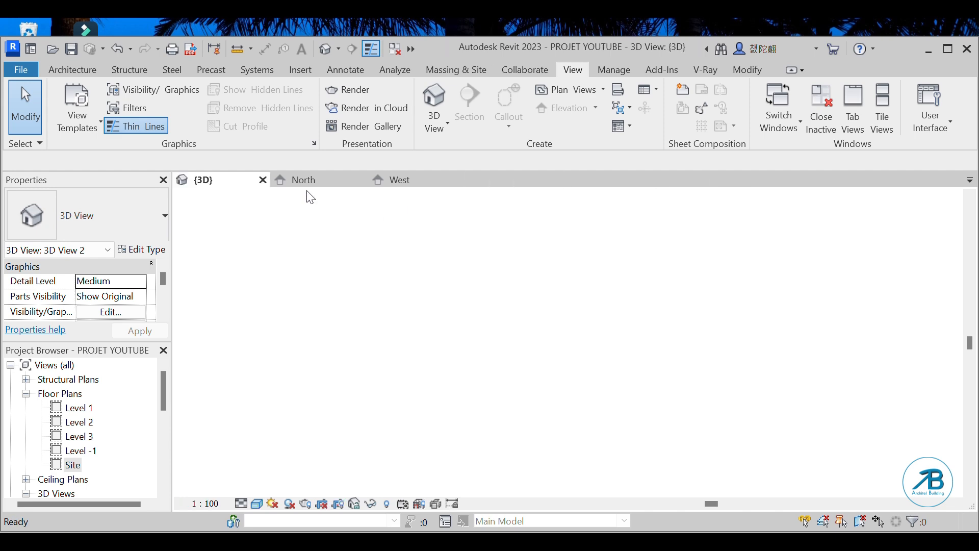
click(400, 181)
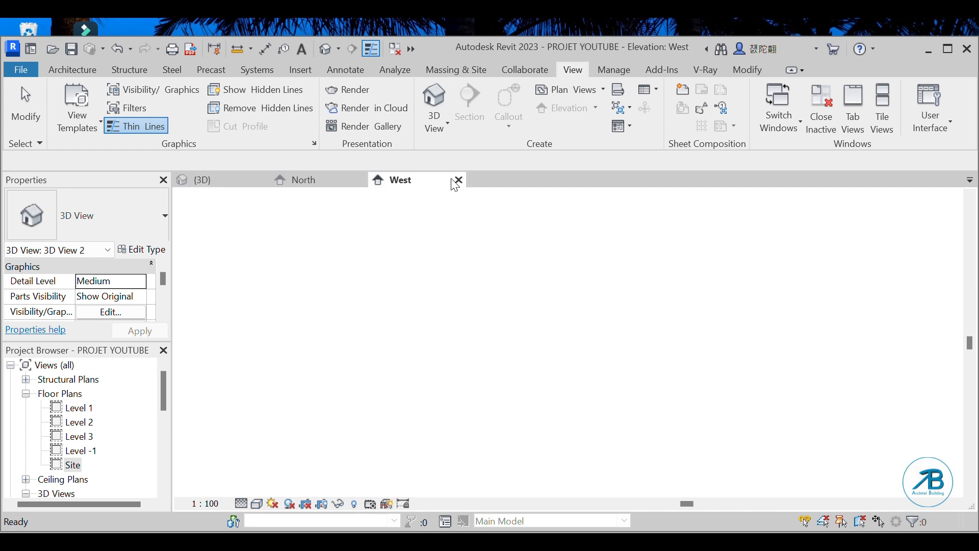
click(459, 180)
click(360, 180)
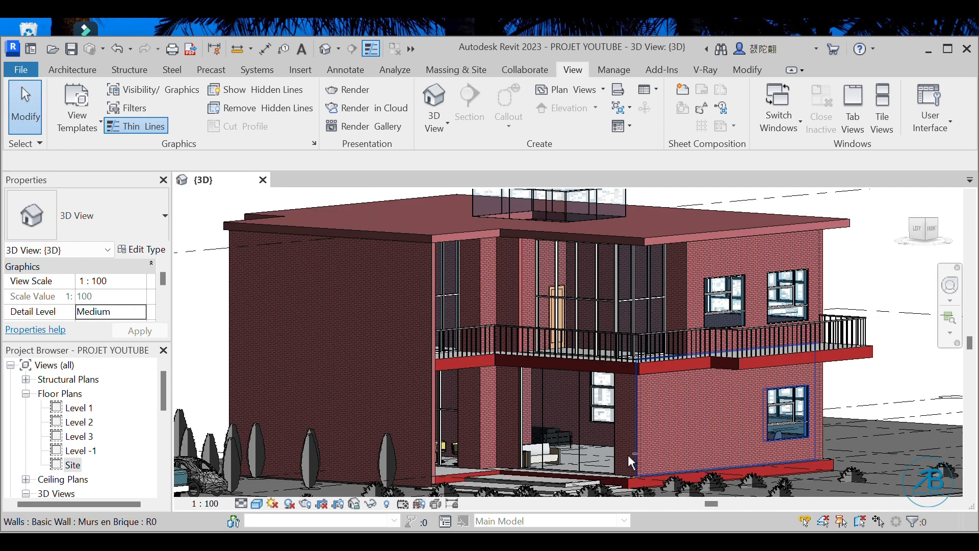
Save the project again and open the rendering settings for the default 3D view with the quality at Draft.
shift+middle_drag(615, 451, 632, 477)
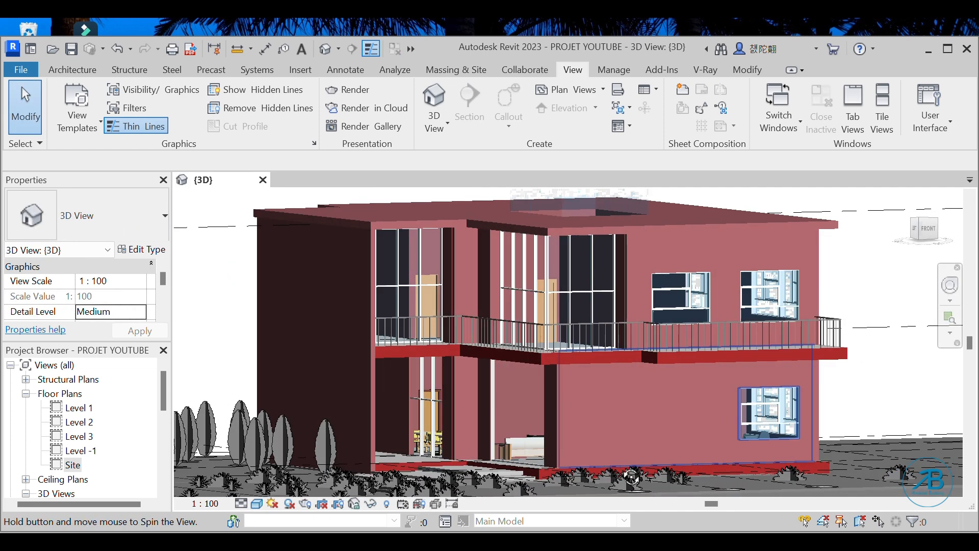
click(74, 48)
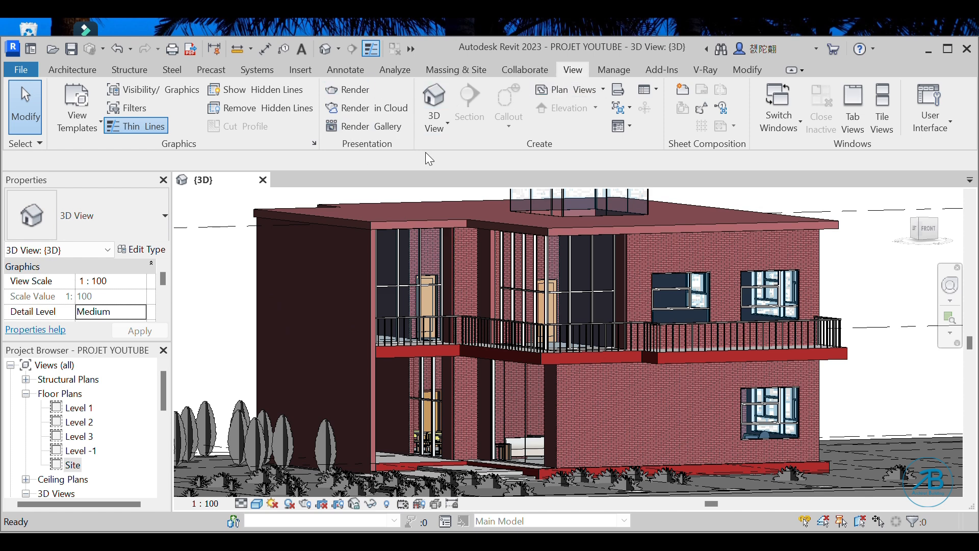
click(349, 90)
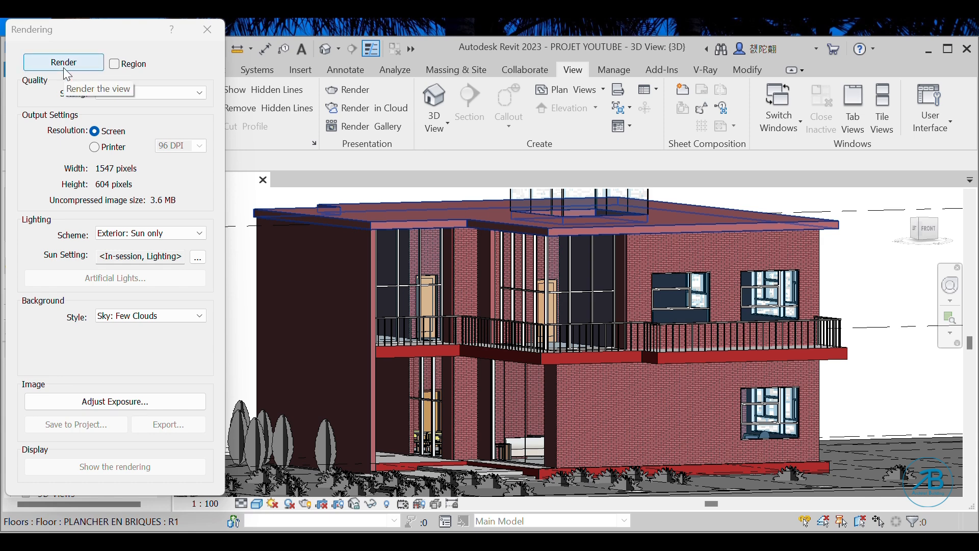
click(170, 94)
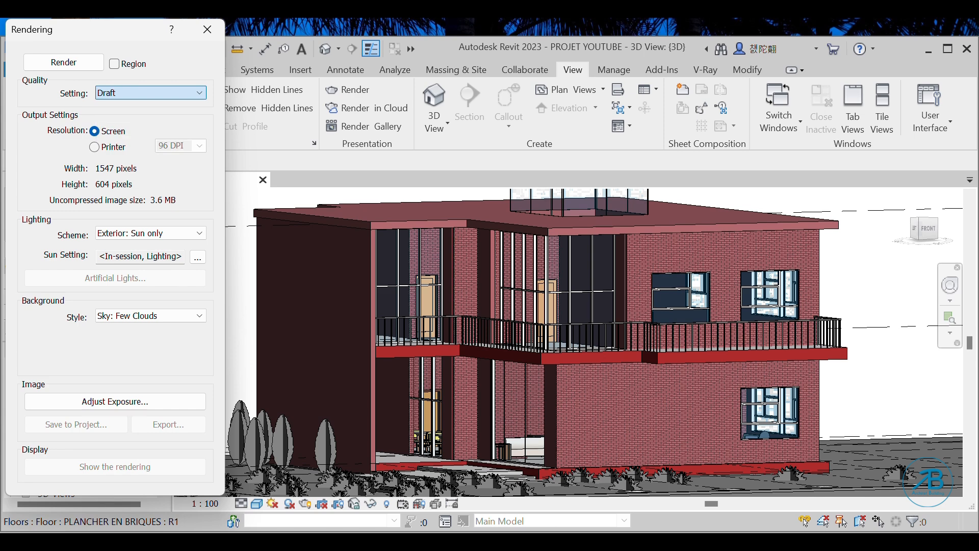
Switch to the photo viewer's reference image of the house and compare it with the 3D model's entrance side.
key(alt+Tab)
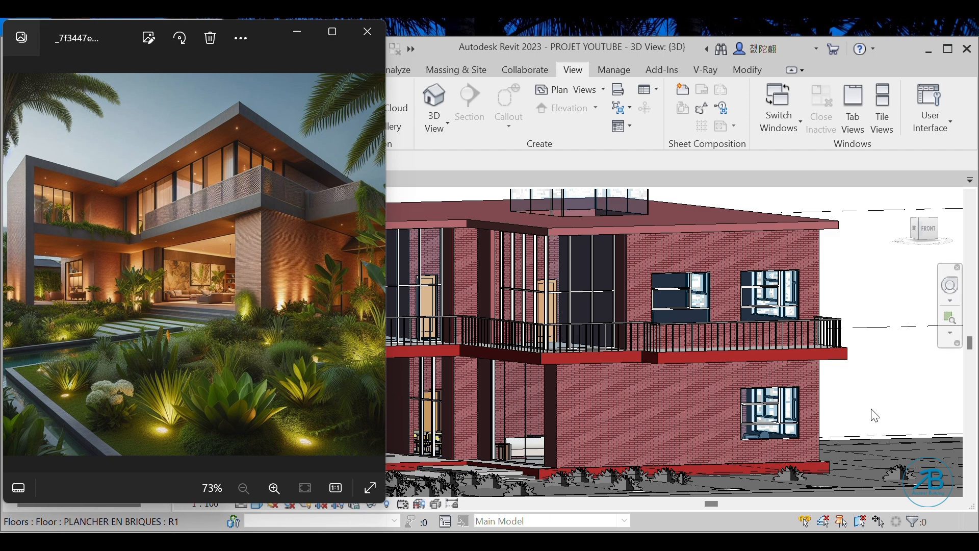
scroll(873, 414, down, 3)
scroll(672, 391, up, 2)
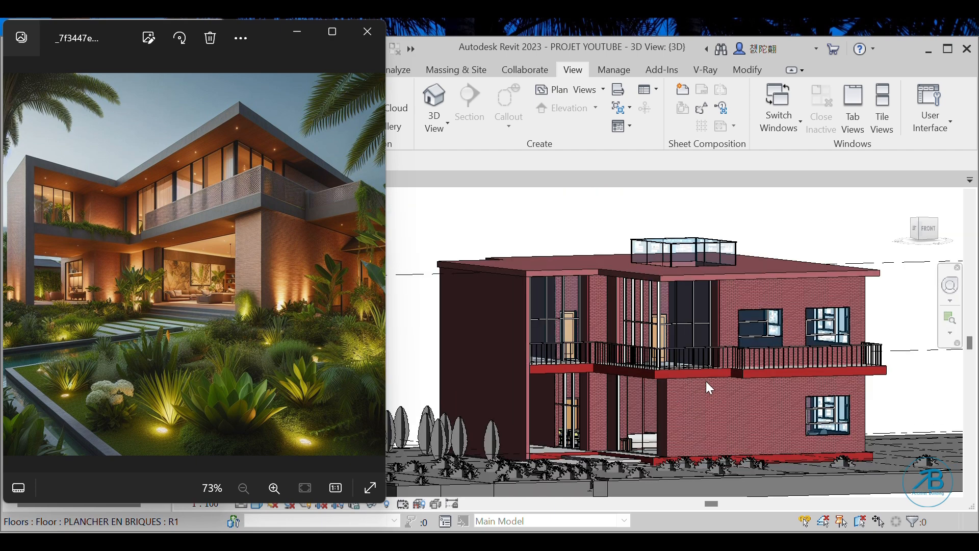
click(740, 384)
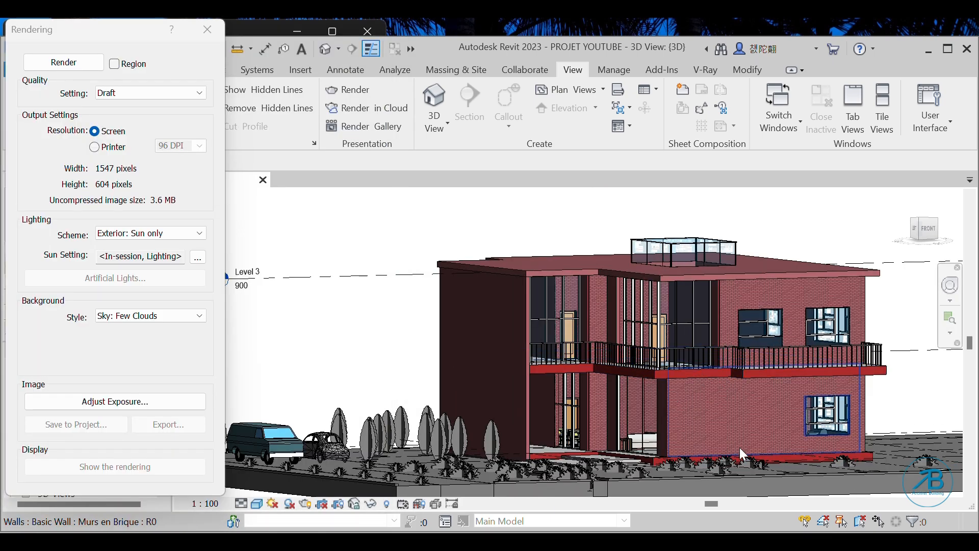
mouse_move(739, 448)
shift+middle_down()
mouse_move(709, 450)
mouse_move(734, 454)
mouse_move(725, 453)
shift+middle_up()
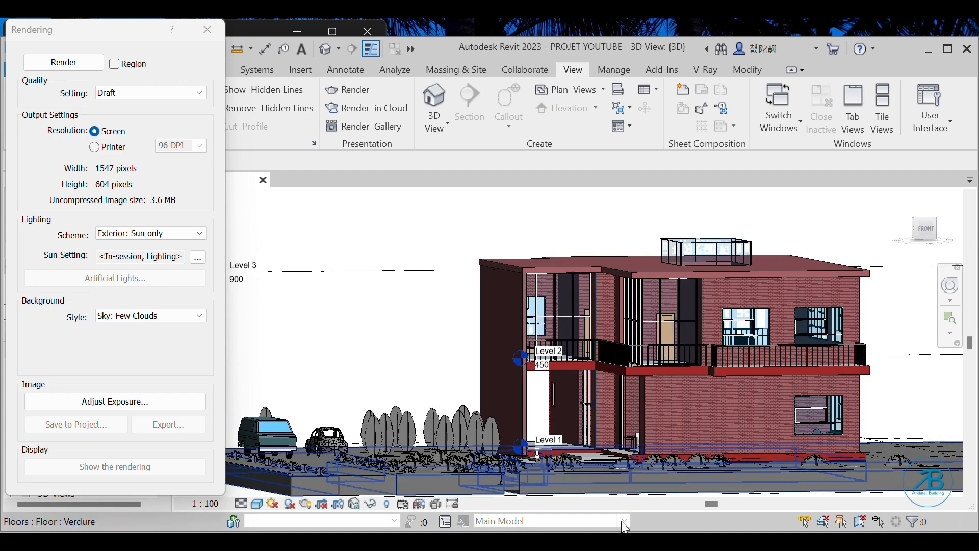
mouse_move(708, 543)
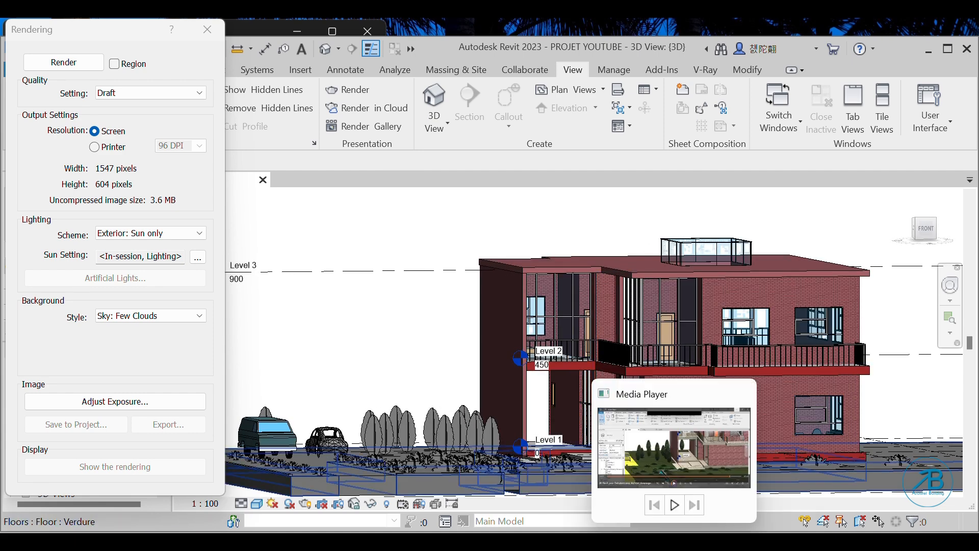
Compare the house model's entrance side with the reference image, viewing the 3D model from a low and a raised angle.
click(617, 517)
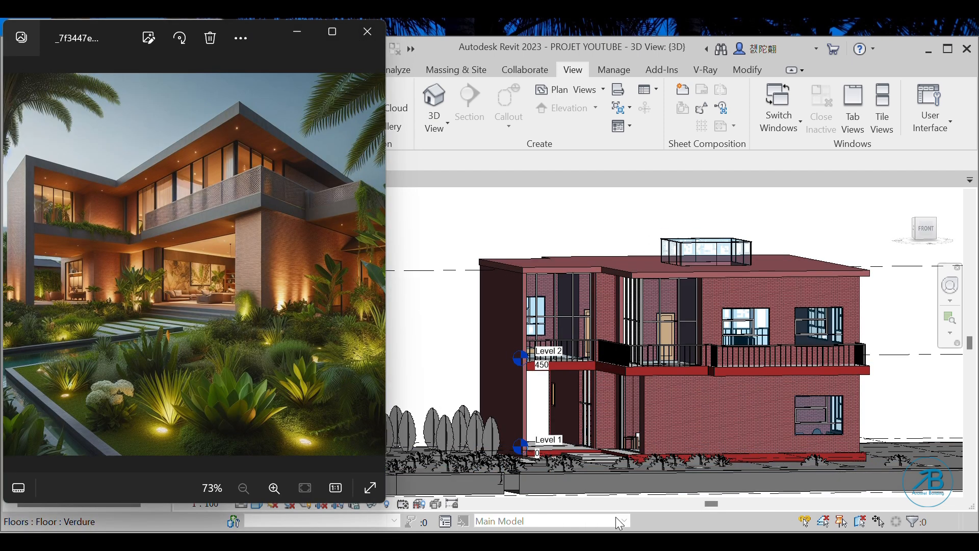
click(617, 413)
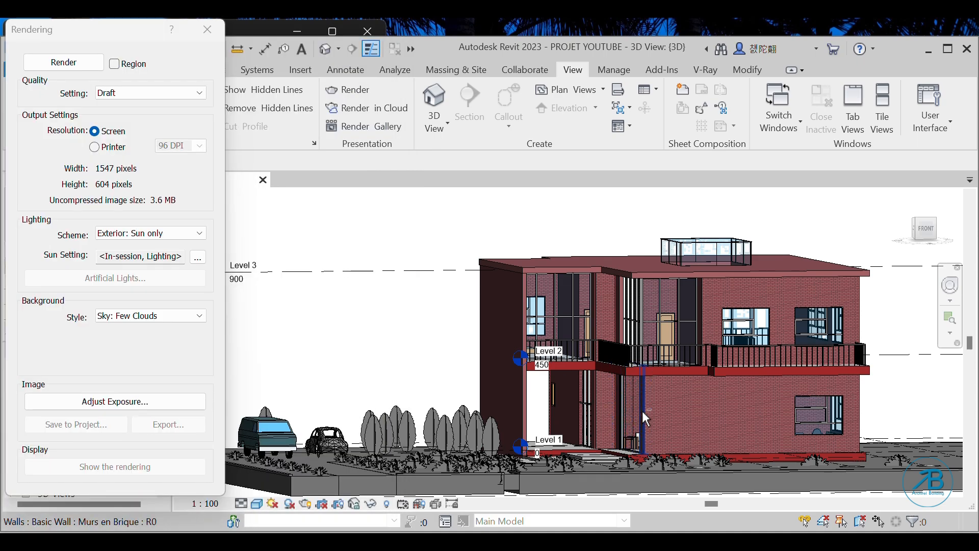
shift+middle_drag(640, 434, 615, 358)
scroll(689, 364, up, 3)
scroll(760, 375, down, 1)
mouse_move(779, 380)
middle_down()
mouse_move(711, 363)
mouse_move(761, 378)
middle_up()
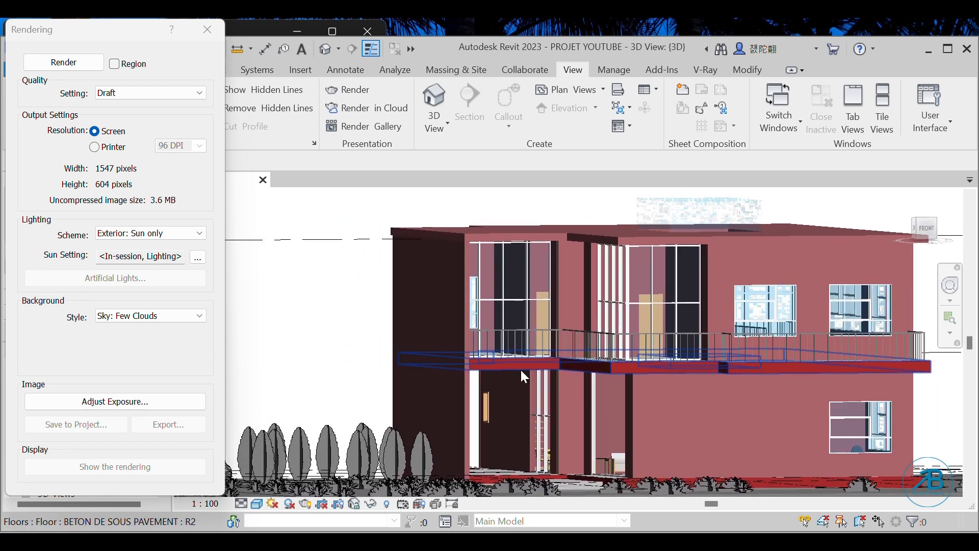
key(alt+Tab)
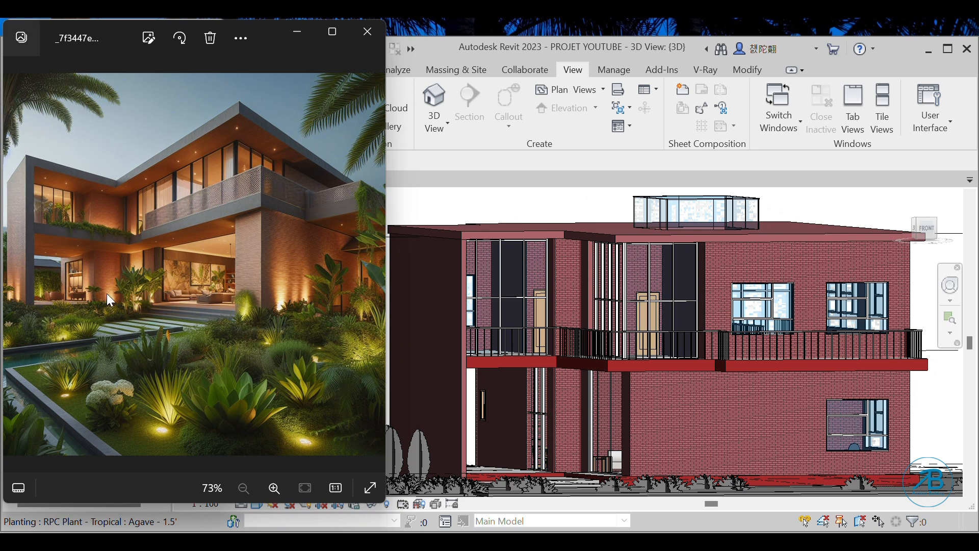
key(alt+Tab)
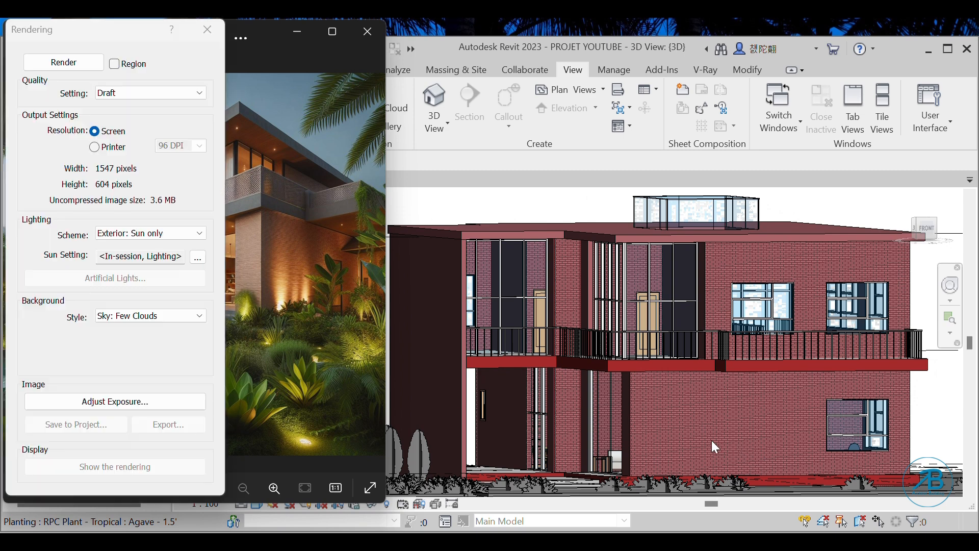
mouse_move(682, 440)
shift+middle_down()
mouse_move(748, 495)
mouse_move(707, 479)
shift+middle_up()
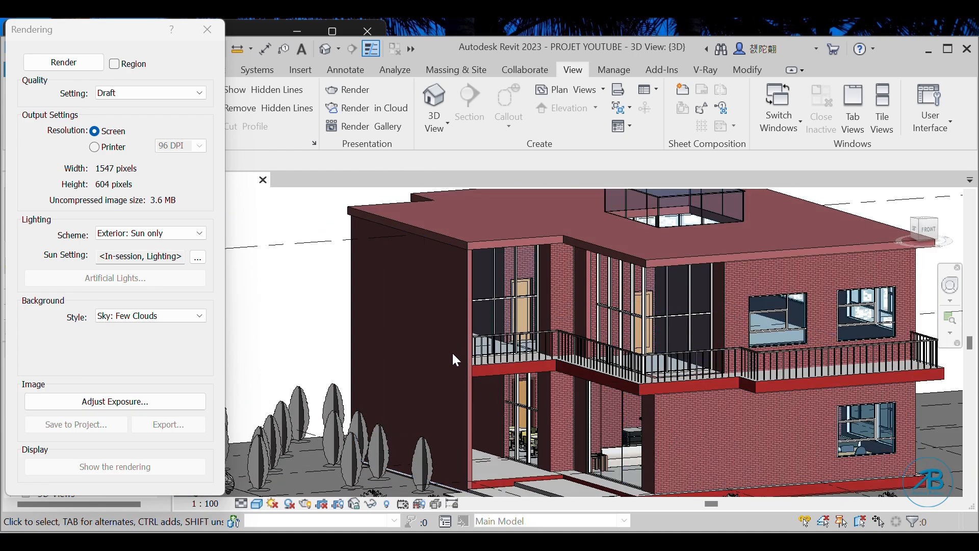
scroll(539, 294, down, 1)
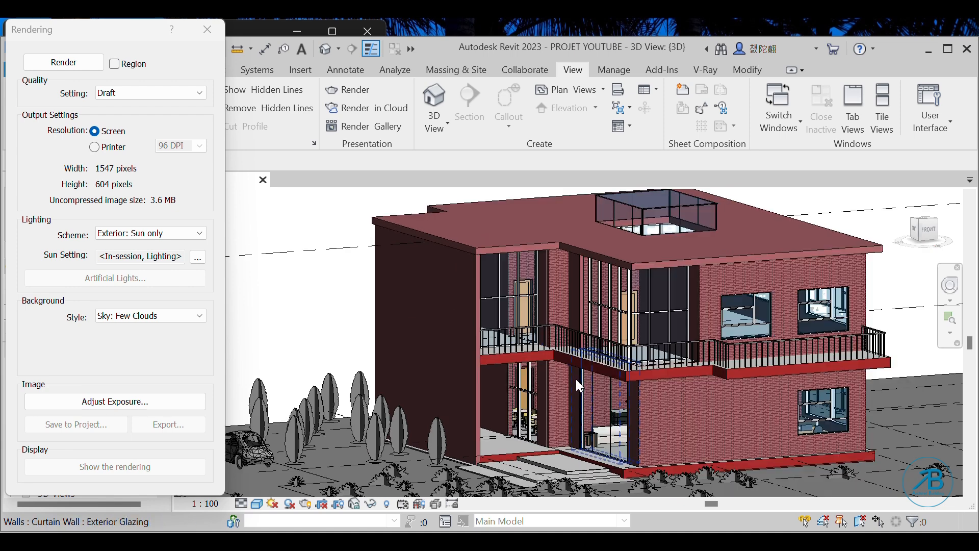
Set the rendering quality of the default 3D view to Medium.
click(136, 95)
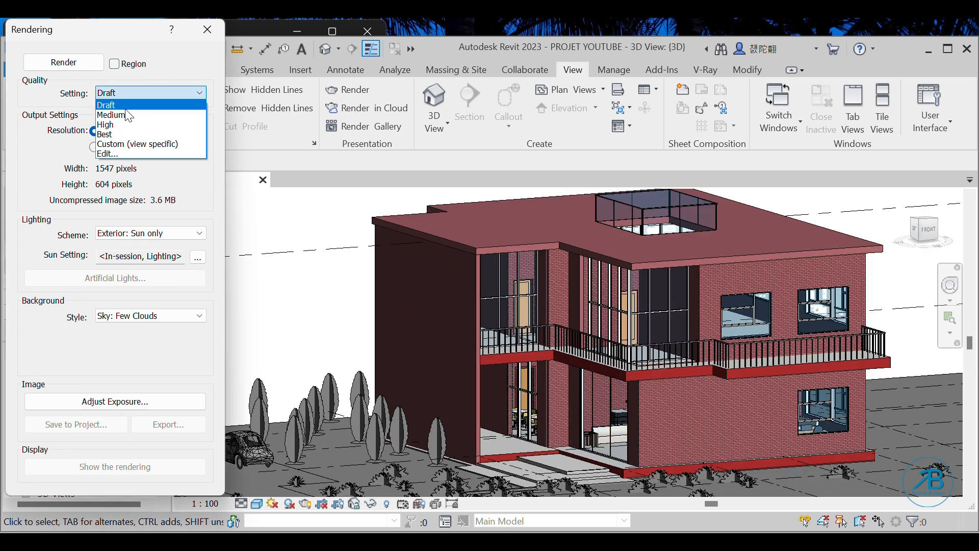
click(122, 114)
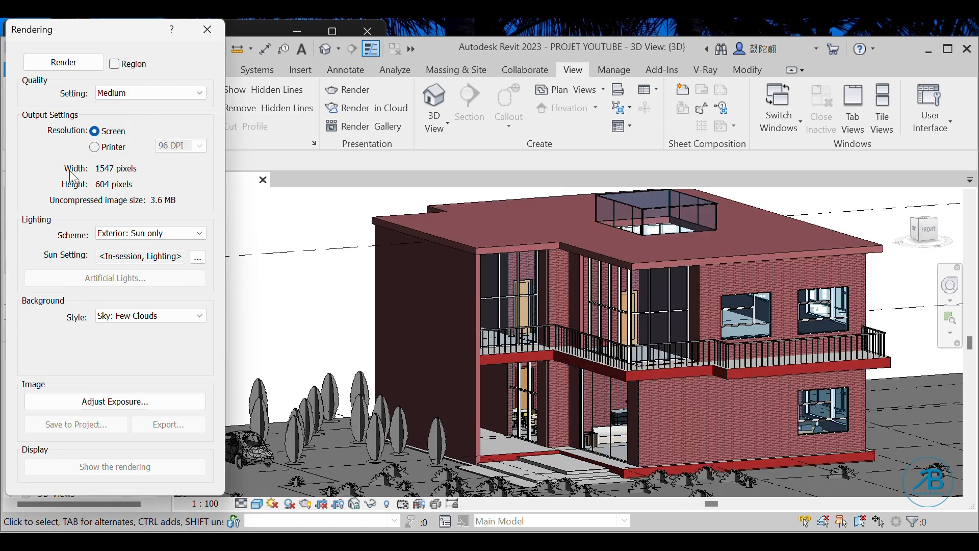
Try the Printer output resolution at 150 DPI and return to the Screen resolution.
click(95, 147)
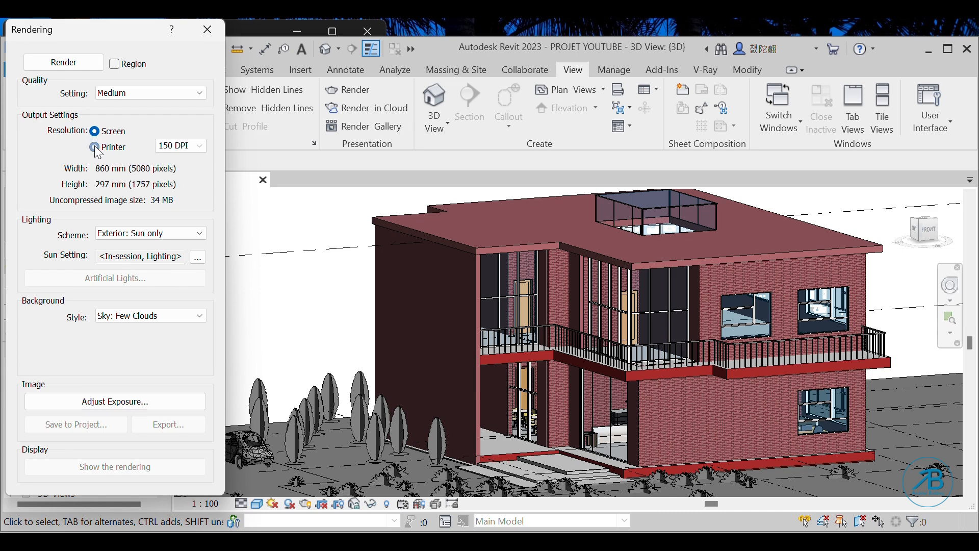
click(201, 145)
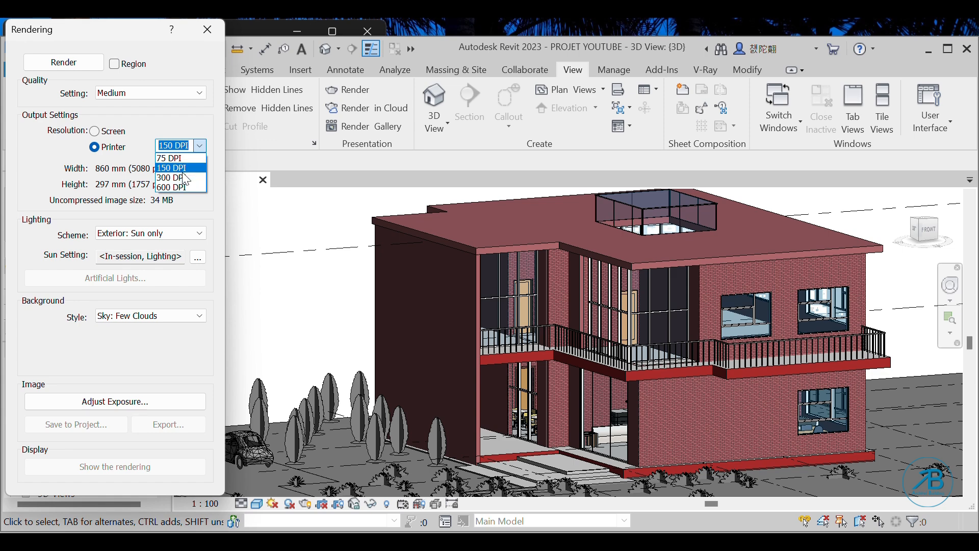
click(173, 169)
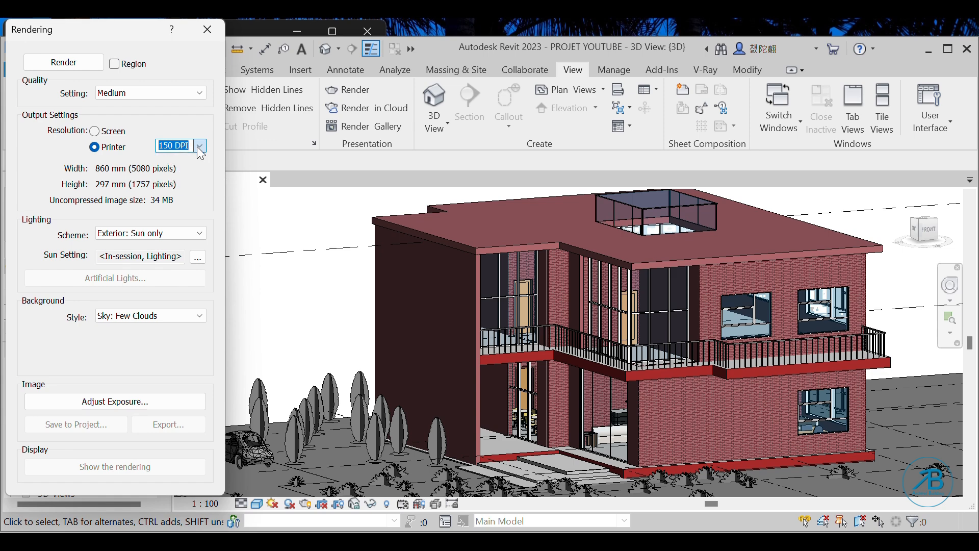
click(96, 133)
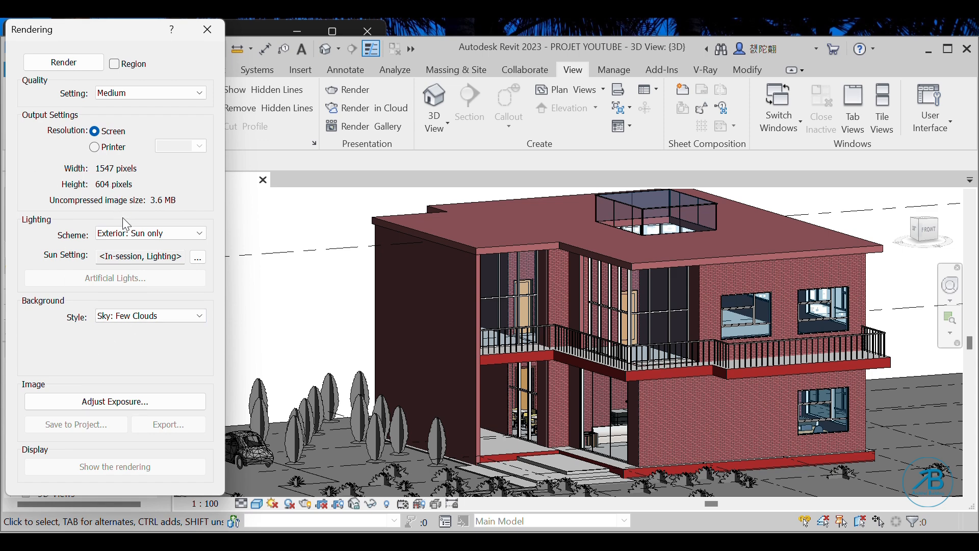
Review the available lighting schemes and background styles, keeping Exterior: Sun only and Sky: Few Clouds.
click(181, 232)
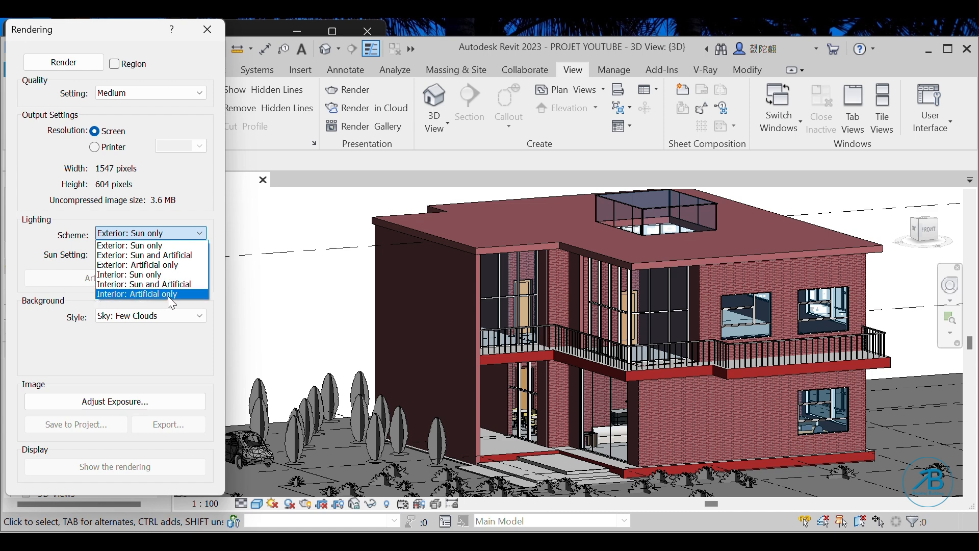
click(185, 246)
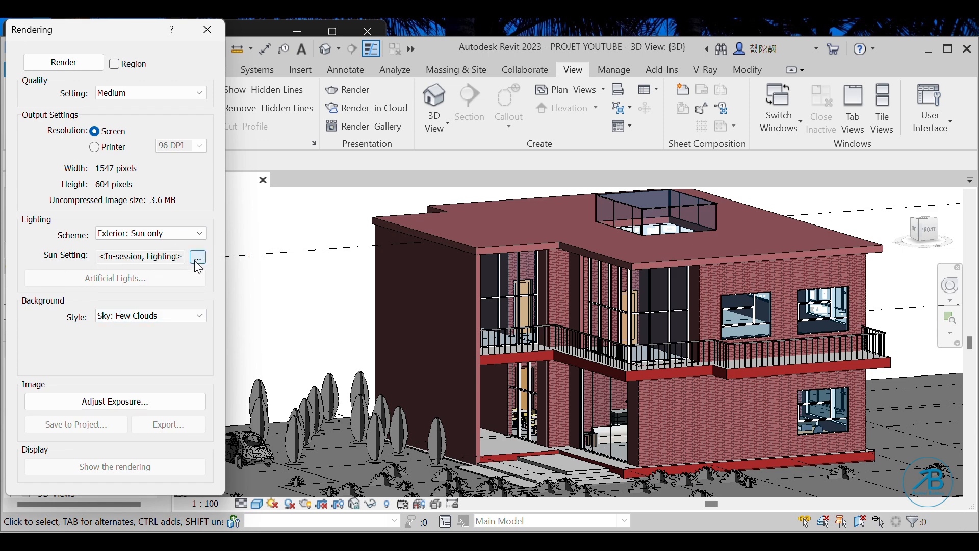
click(200, 315)
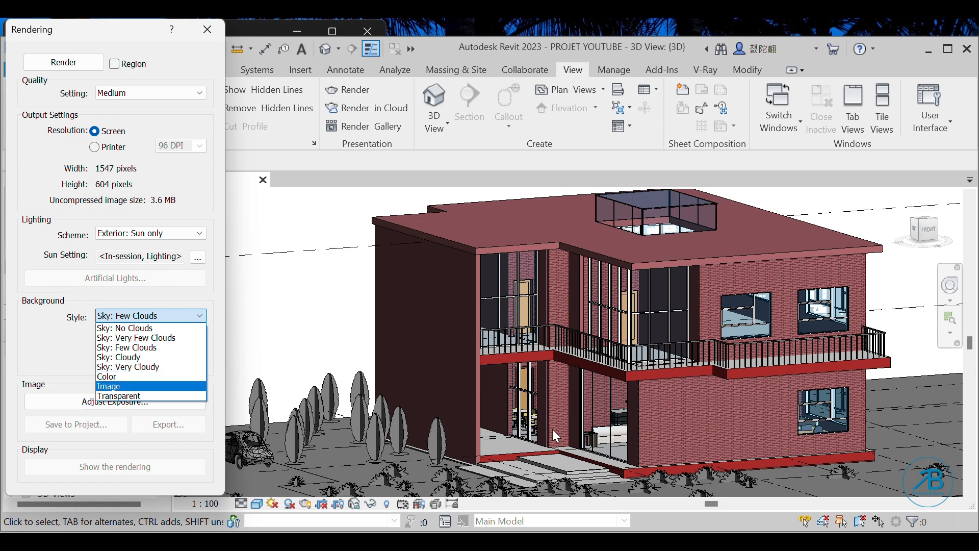
click(269, 290)
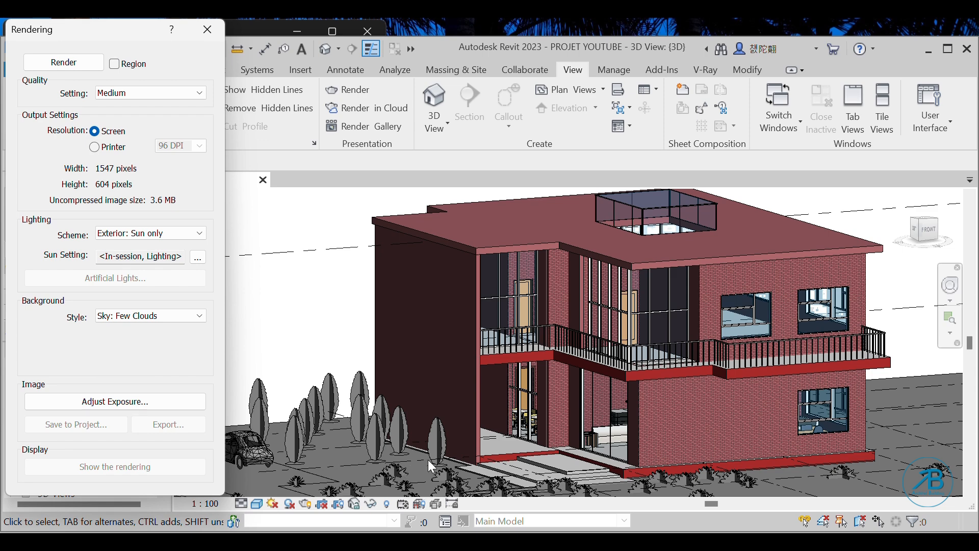
shift+middle_drag(427, 460, 580, 440)
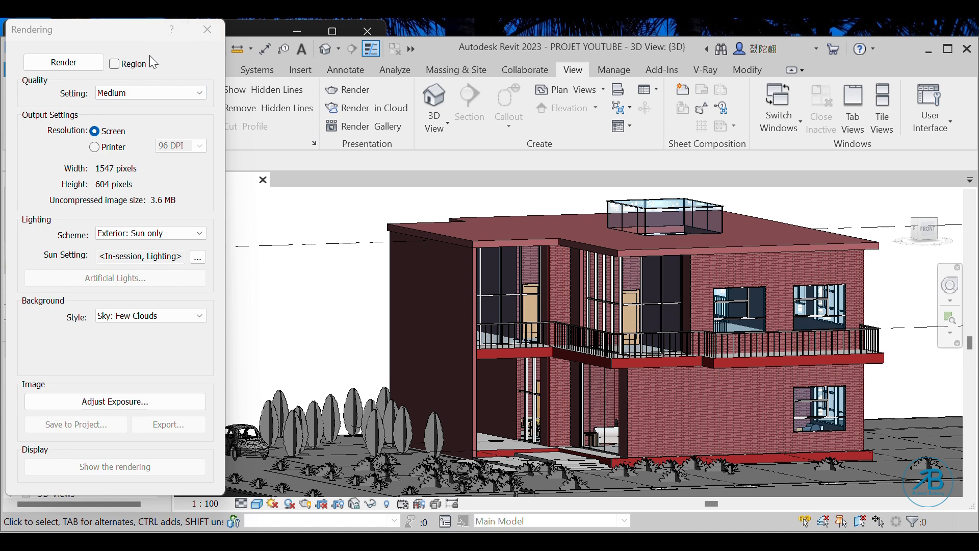
Close the rendering settings and open the 3D View 3 camera view of the entrance side.
click(207, 34)
scroll(113, 438, down, 4)
scroll(113, 444, down, 1)
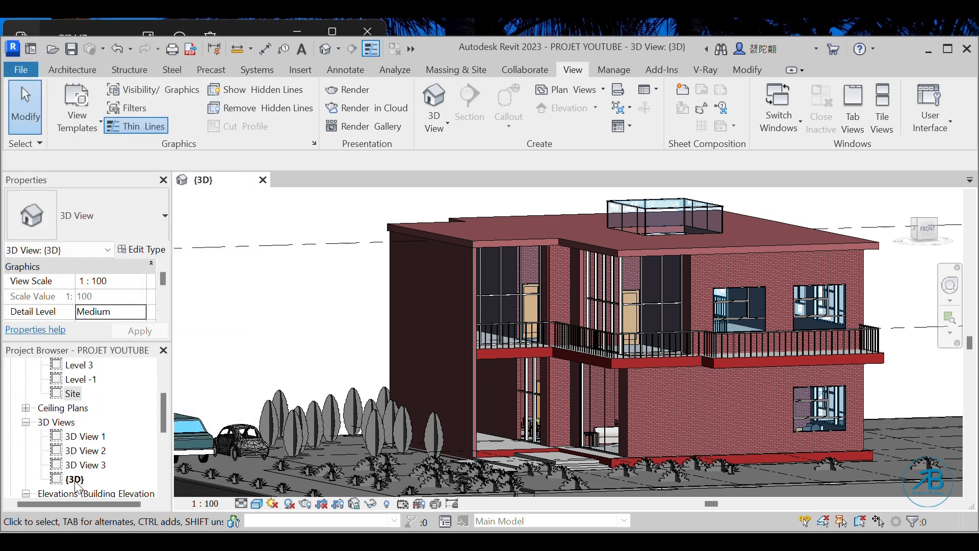
double_click(89, 466)
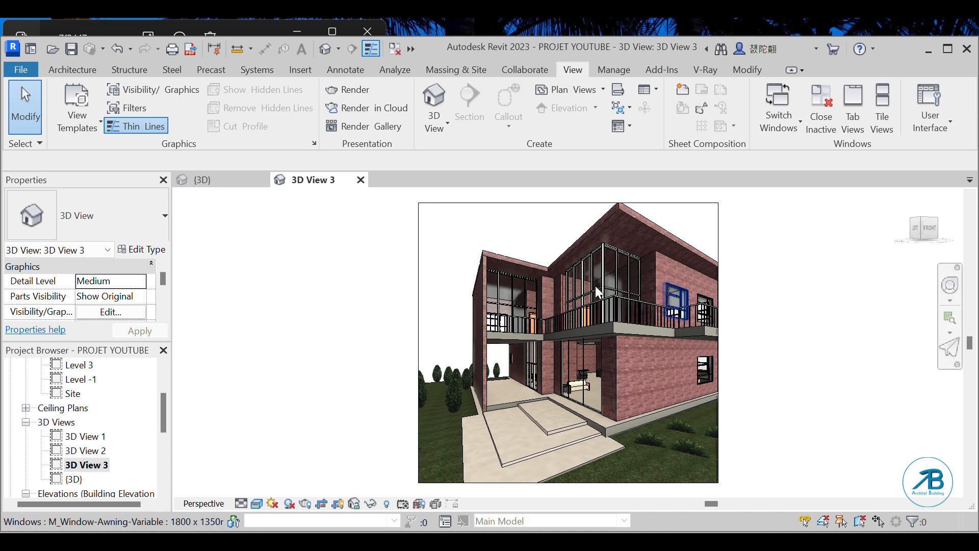
scroll(626, 317, up, 2)
scroll(627, 317, down, 2)
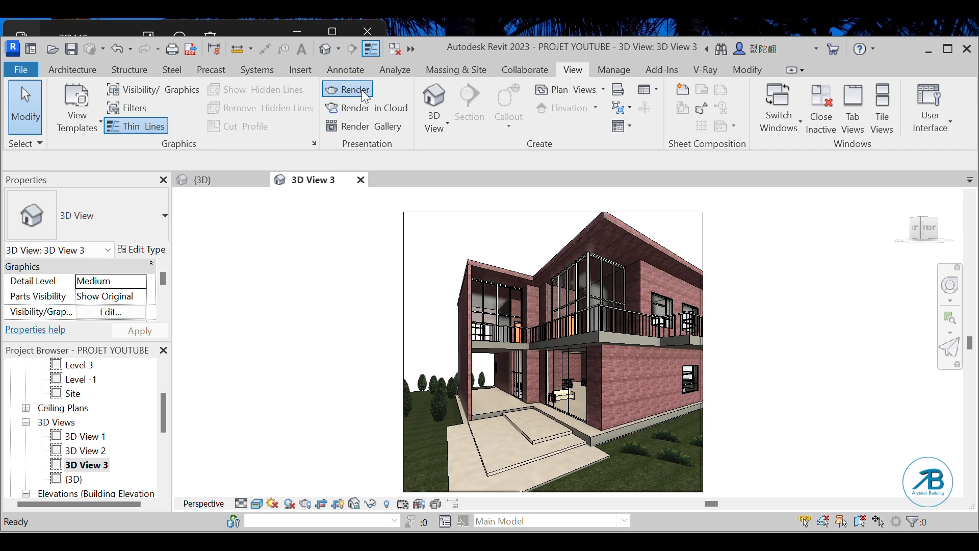
Open the rendering settings for 3D View 3 and set the background style to Sky: Cloudy.
click(348, 90)
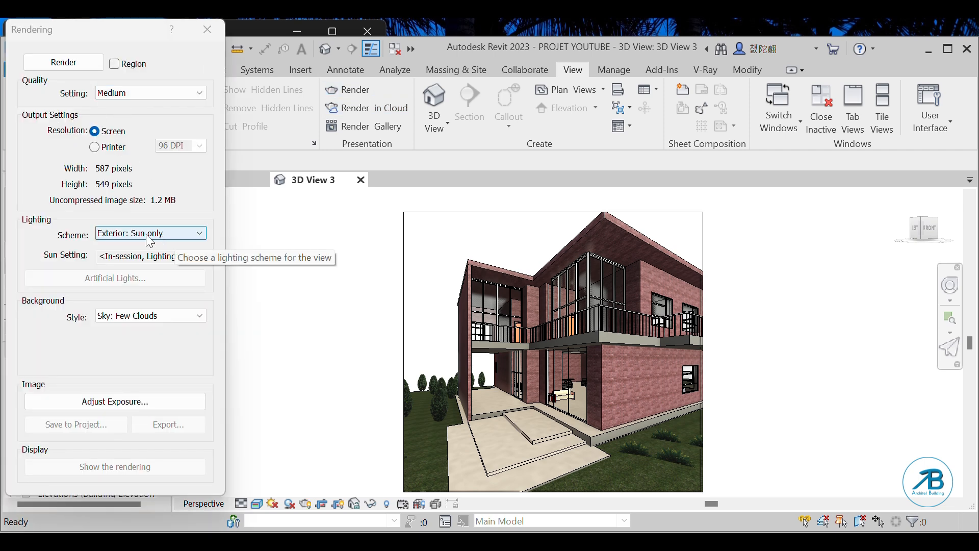
click(167, 313)
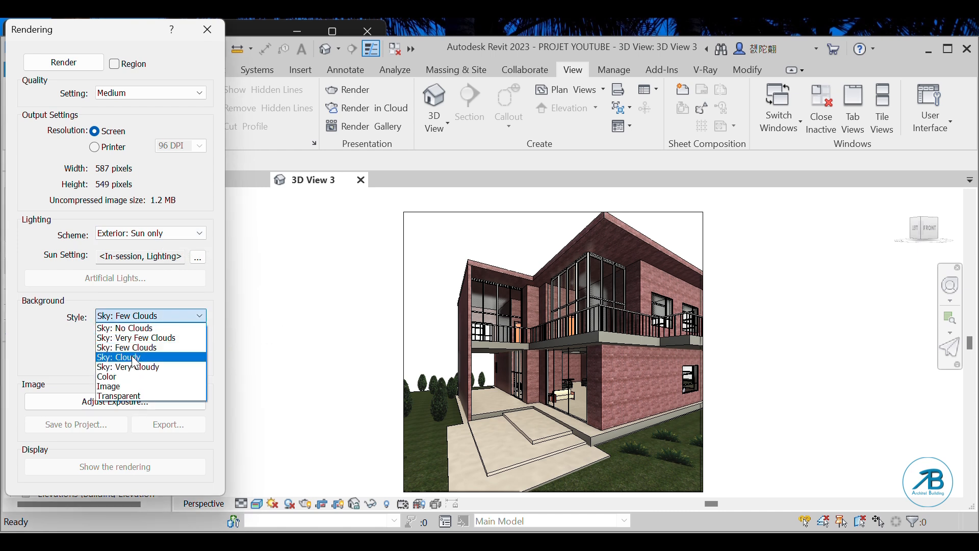
click(132, 356)
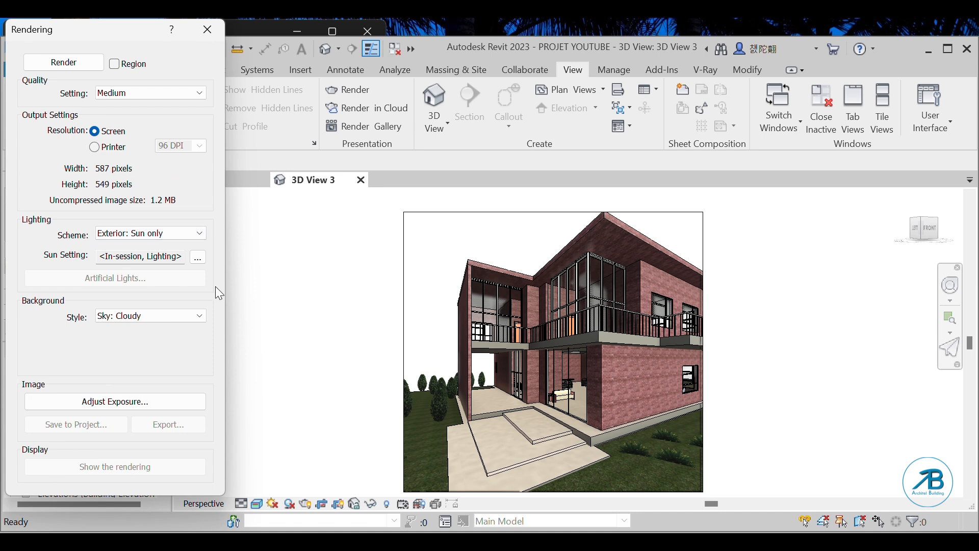
Set the rendering quality to High and render the 3D View 3 camera view.
click(123, 96)
click(120, 131)
click(148, 92)
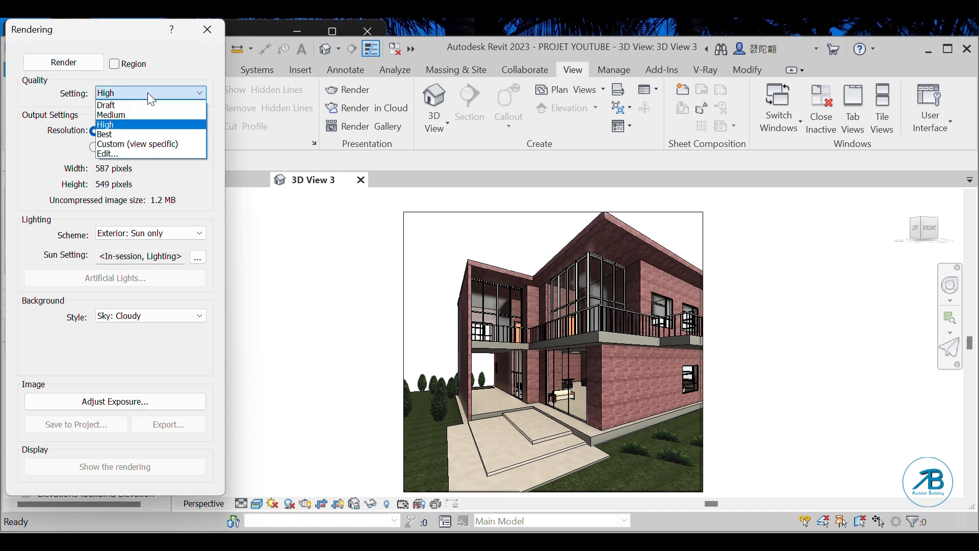
click(145, 93)
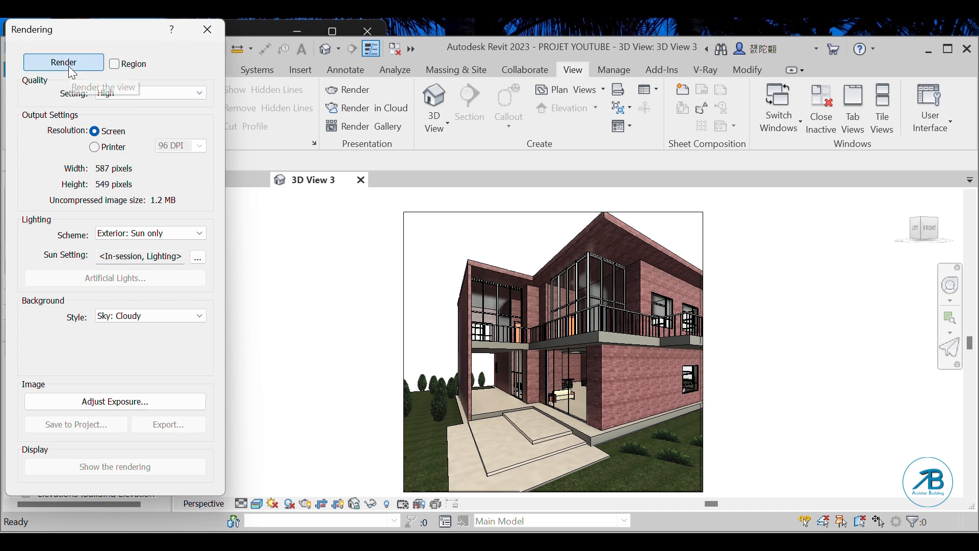
click(70, 68)
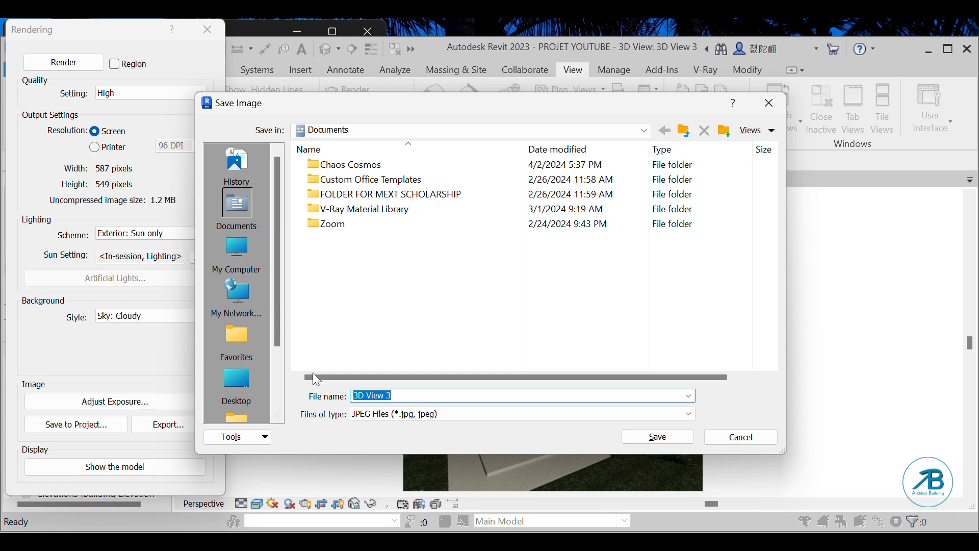
Export the rendered image to the Desktop as a JPEG file named rendu tutoriel.
click(236, 377)
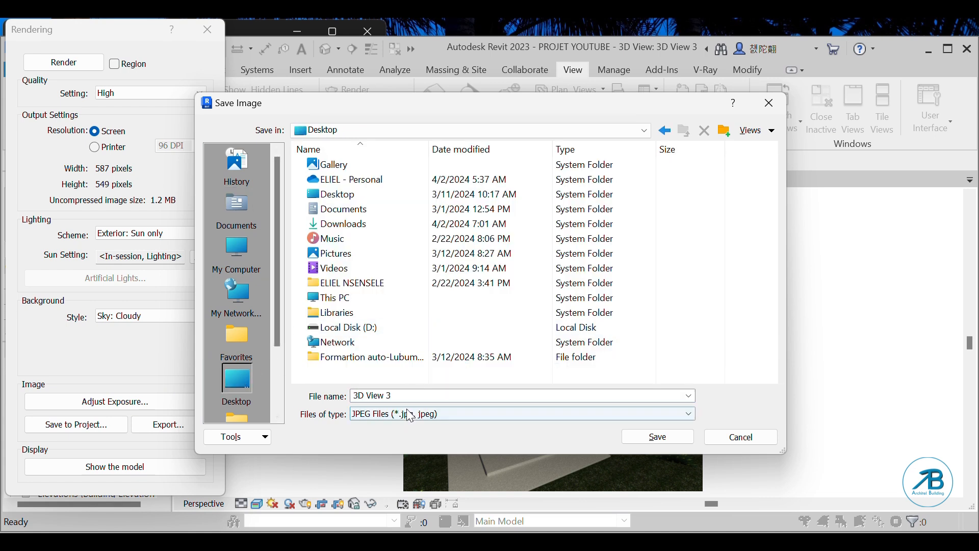
click(420, 398)
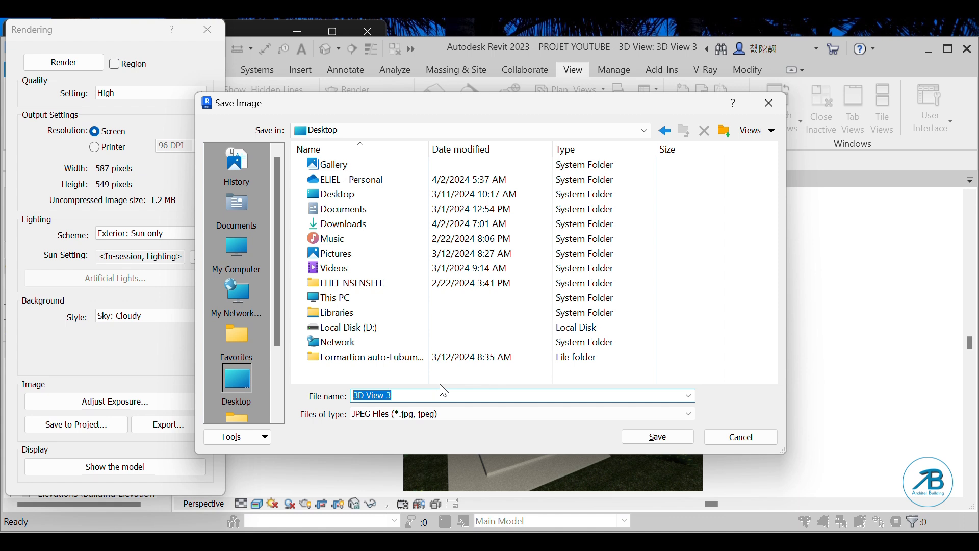
text(rendu tutoriel)
click(671, 440)
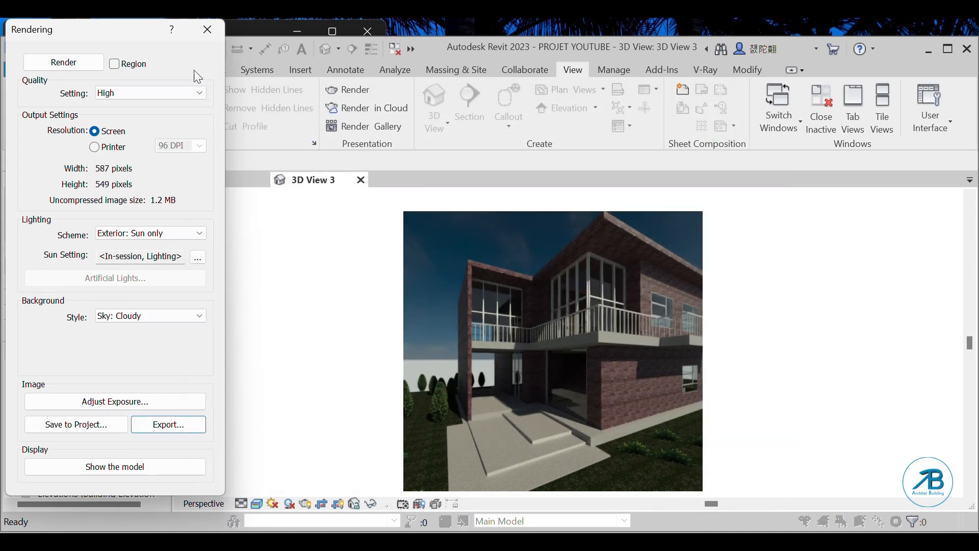
Close the rendering settings and the 3D View 3 camera view, and save the project.
click(208, 30)
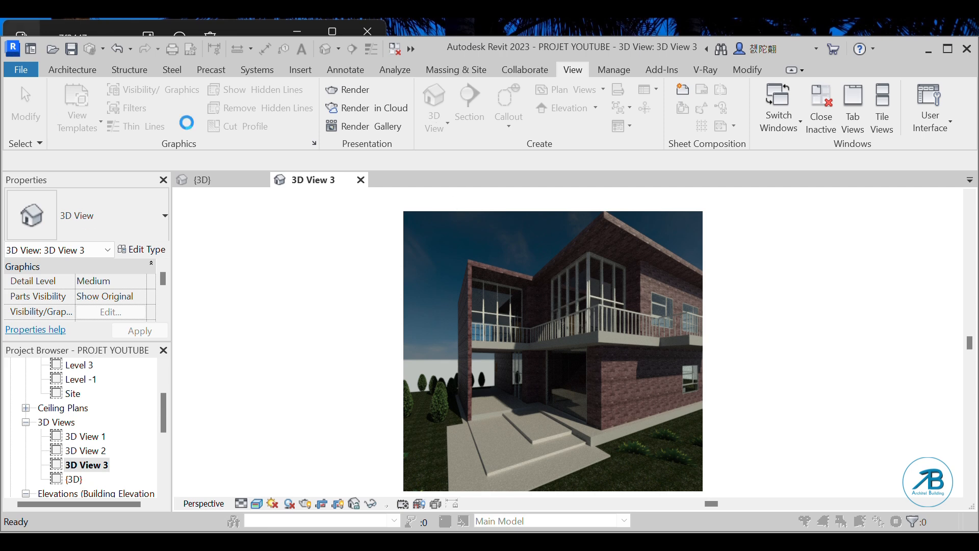
click(334, 124)
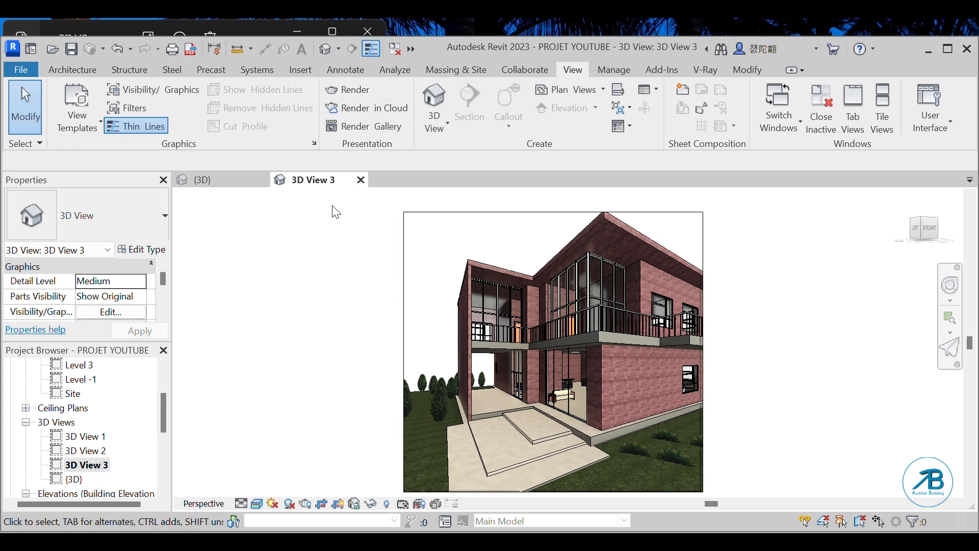
click(362, 180)
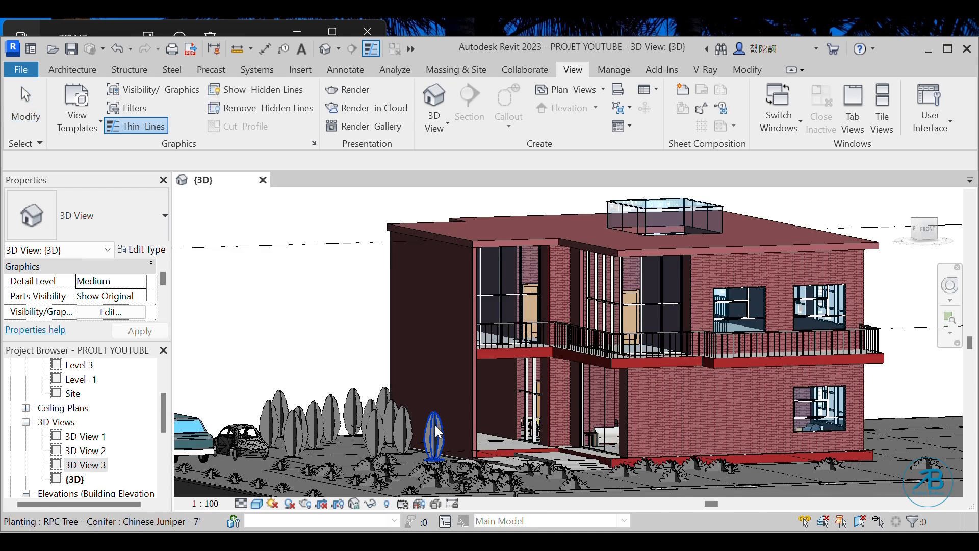
click(73, 48)
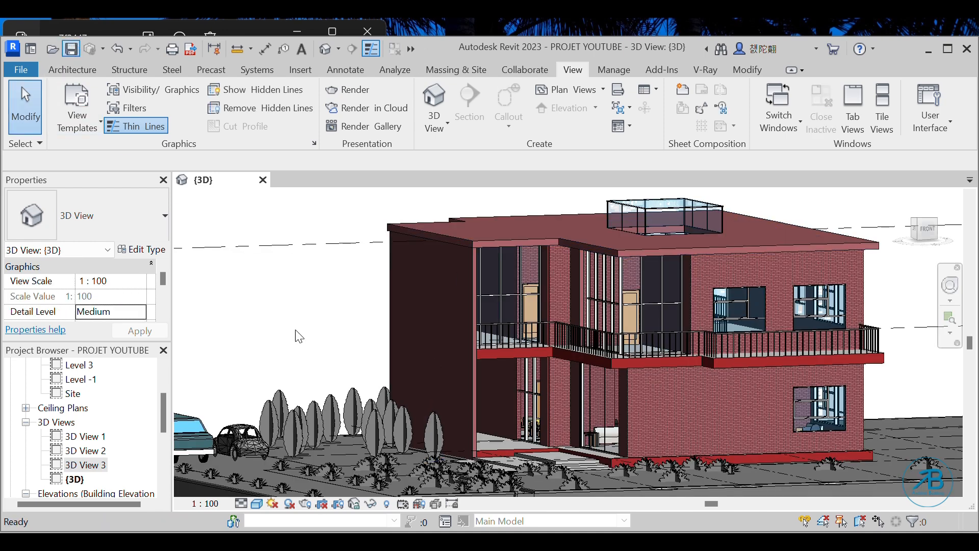